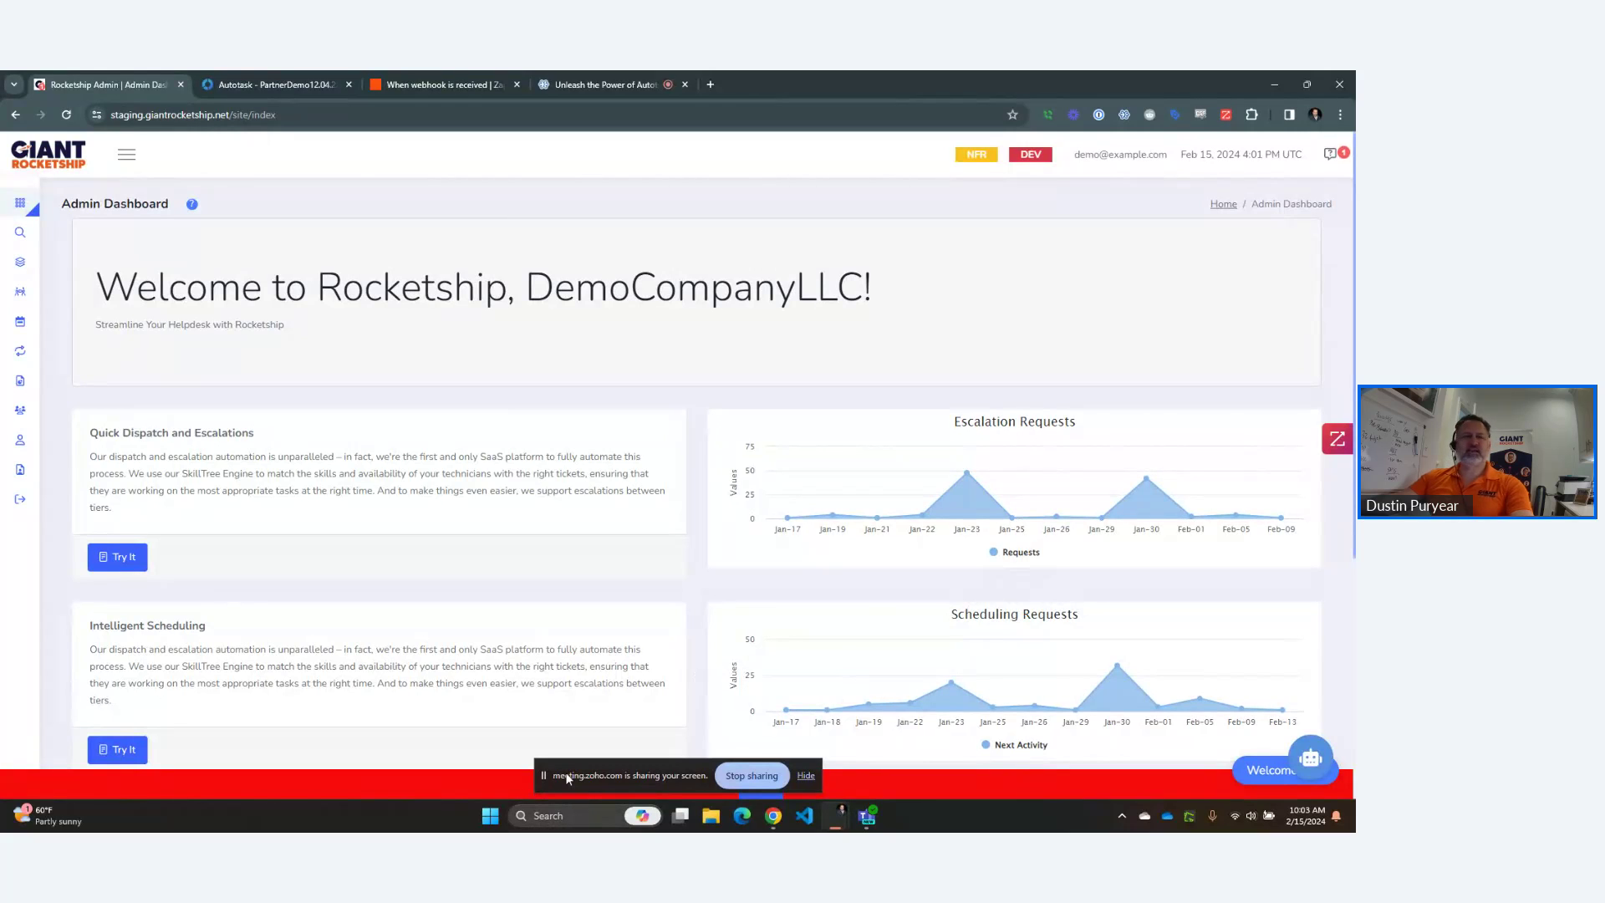
Leave the Rocketship Admin dashboard for the Autotask tab showing the Giant Rocketship WorkBoard.
left_click_drag(567, 778, 4, 585)
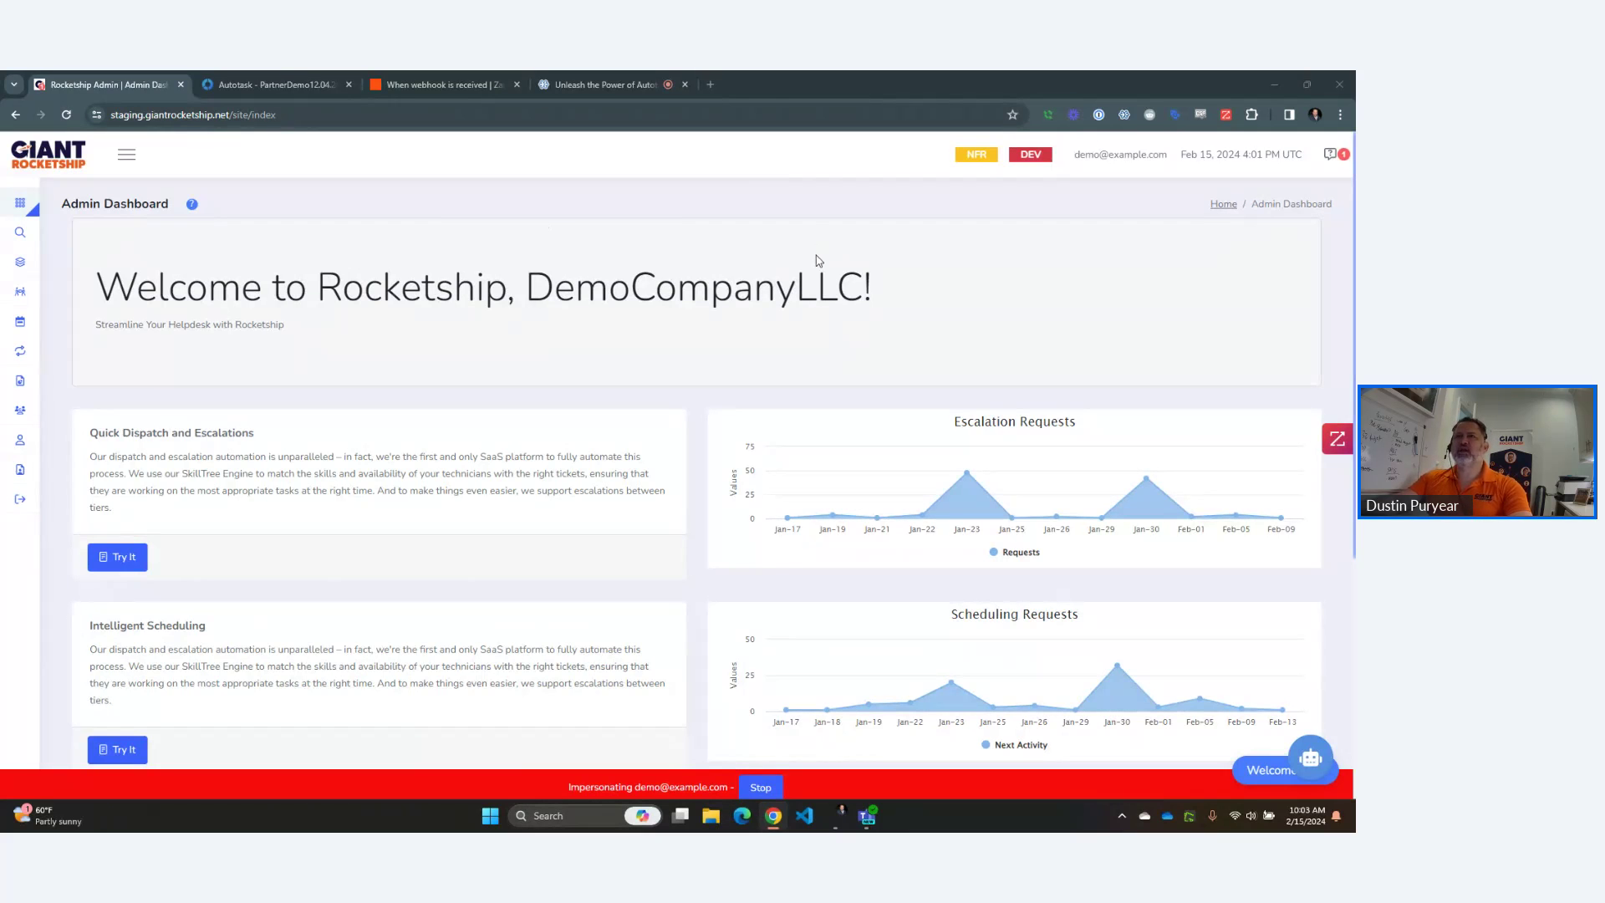
left_click(307, 83)
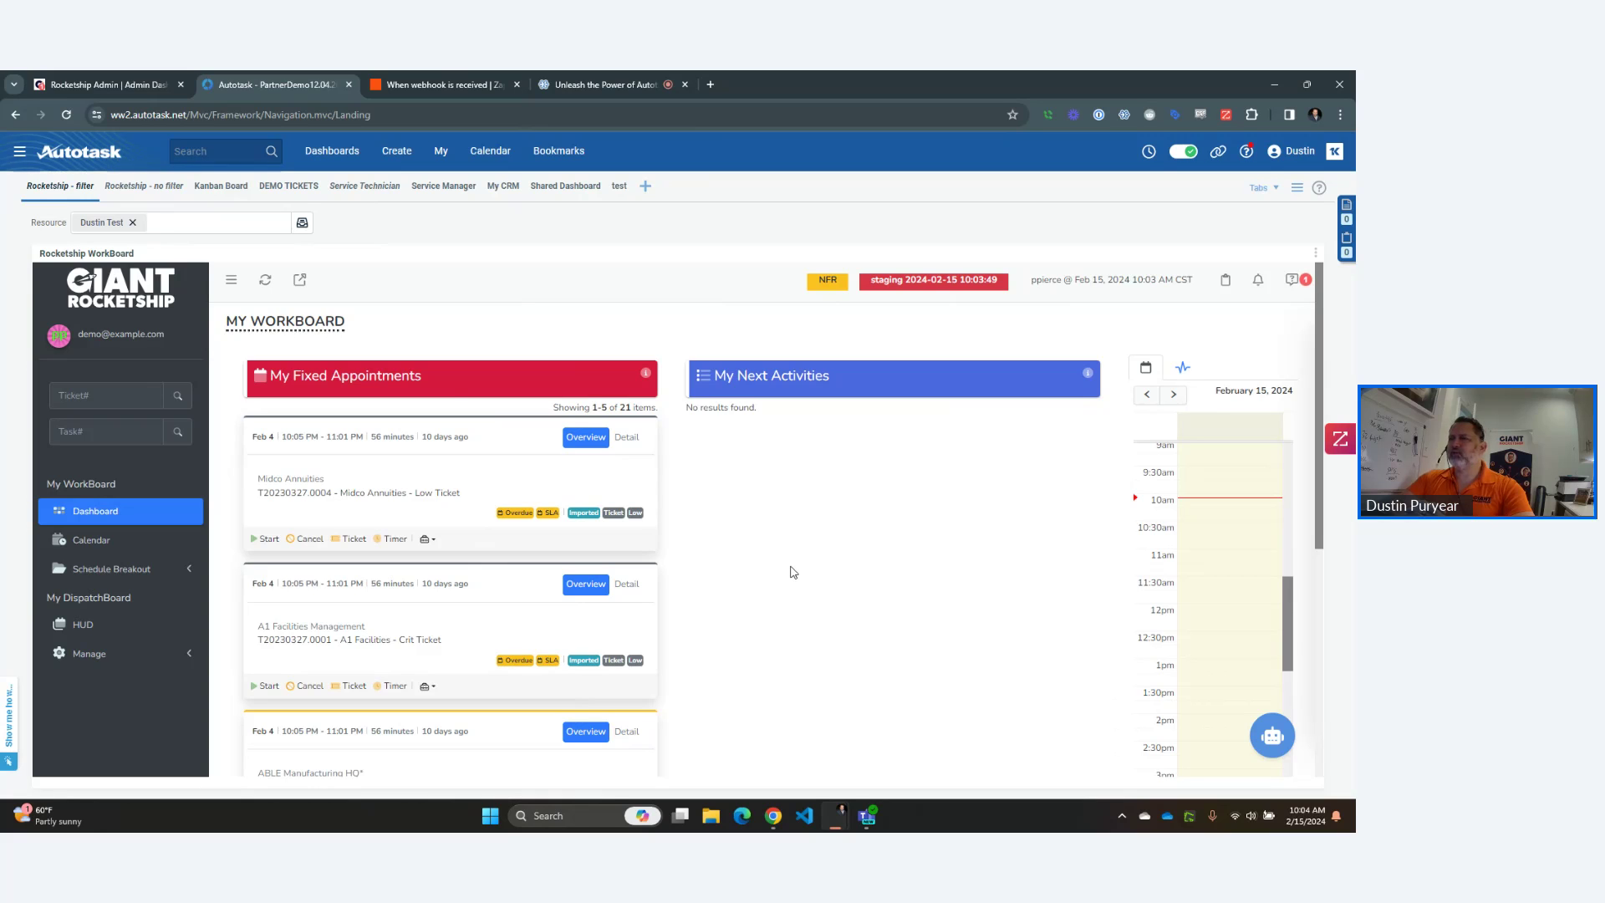
Close the extra article tab, then scroll through the WorkBoard's fixed appointments.
left_click(594, 80)
left_click(684, 85)
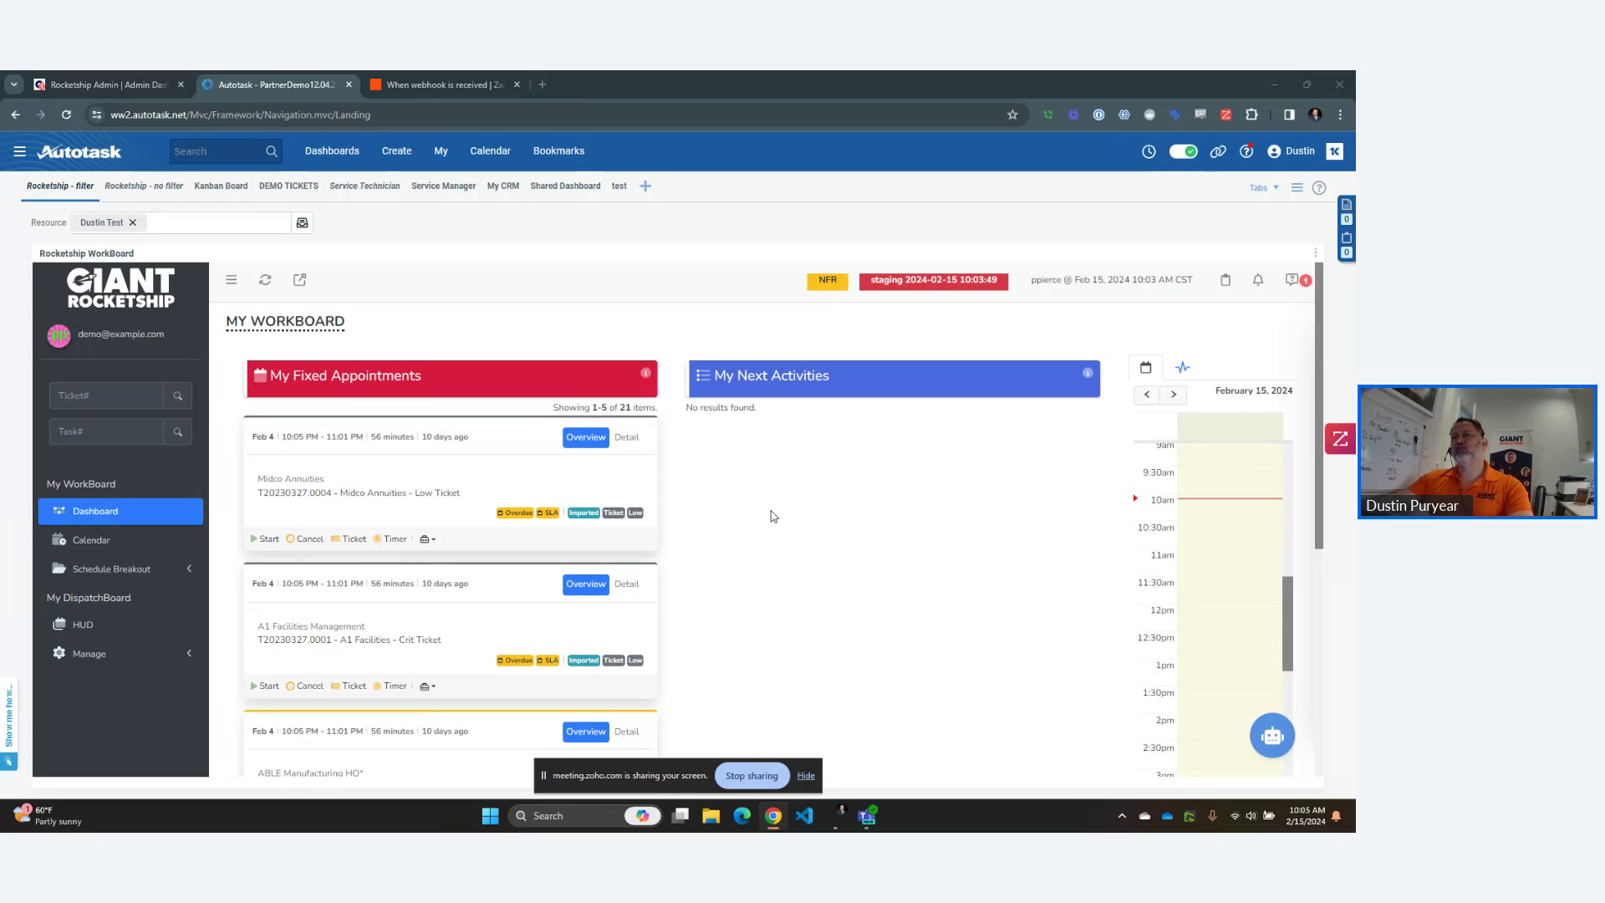
scroll(774, 517, "down", 5)
scroll(774, 516, "up", 5)
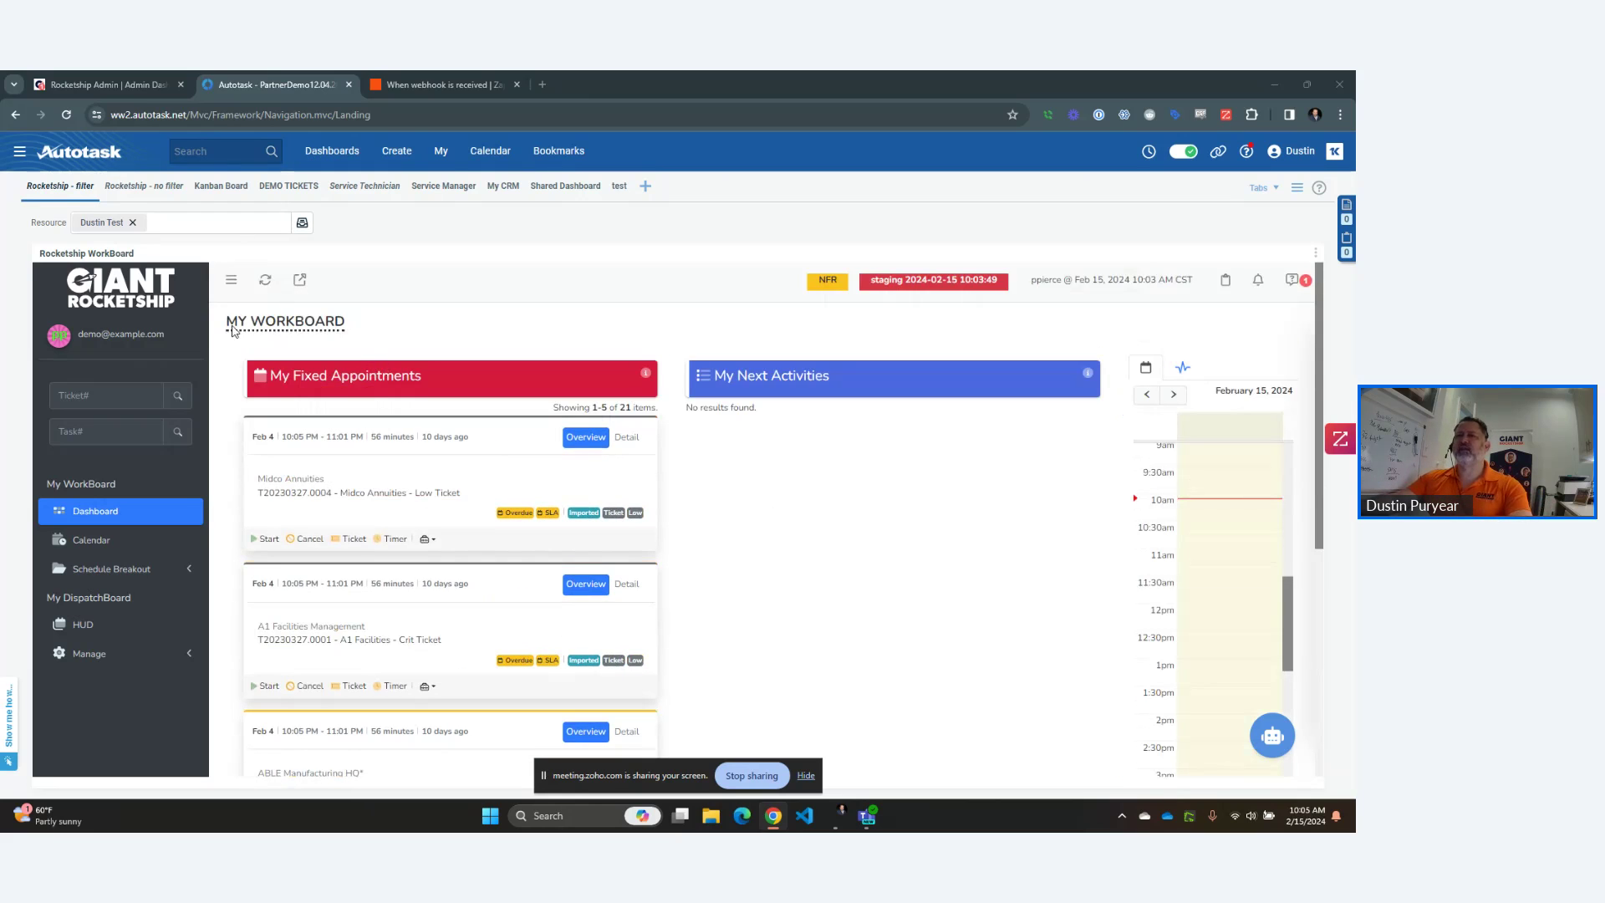
left_click(230, 282)
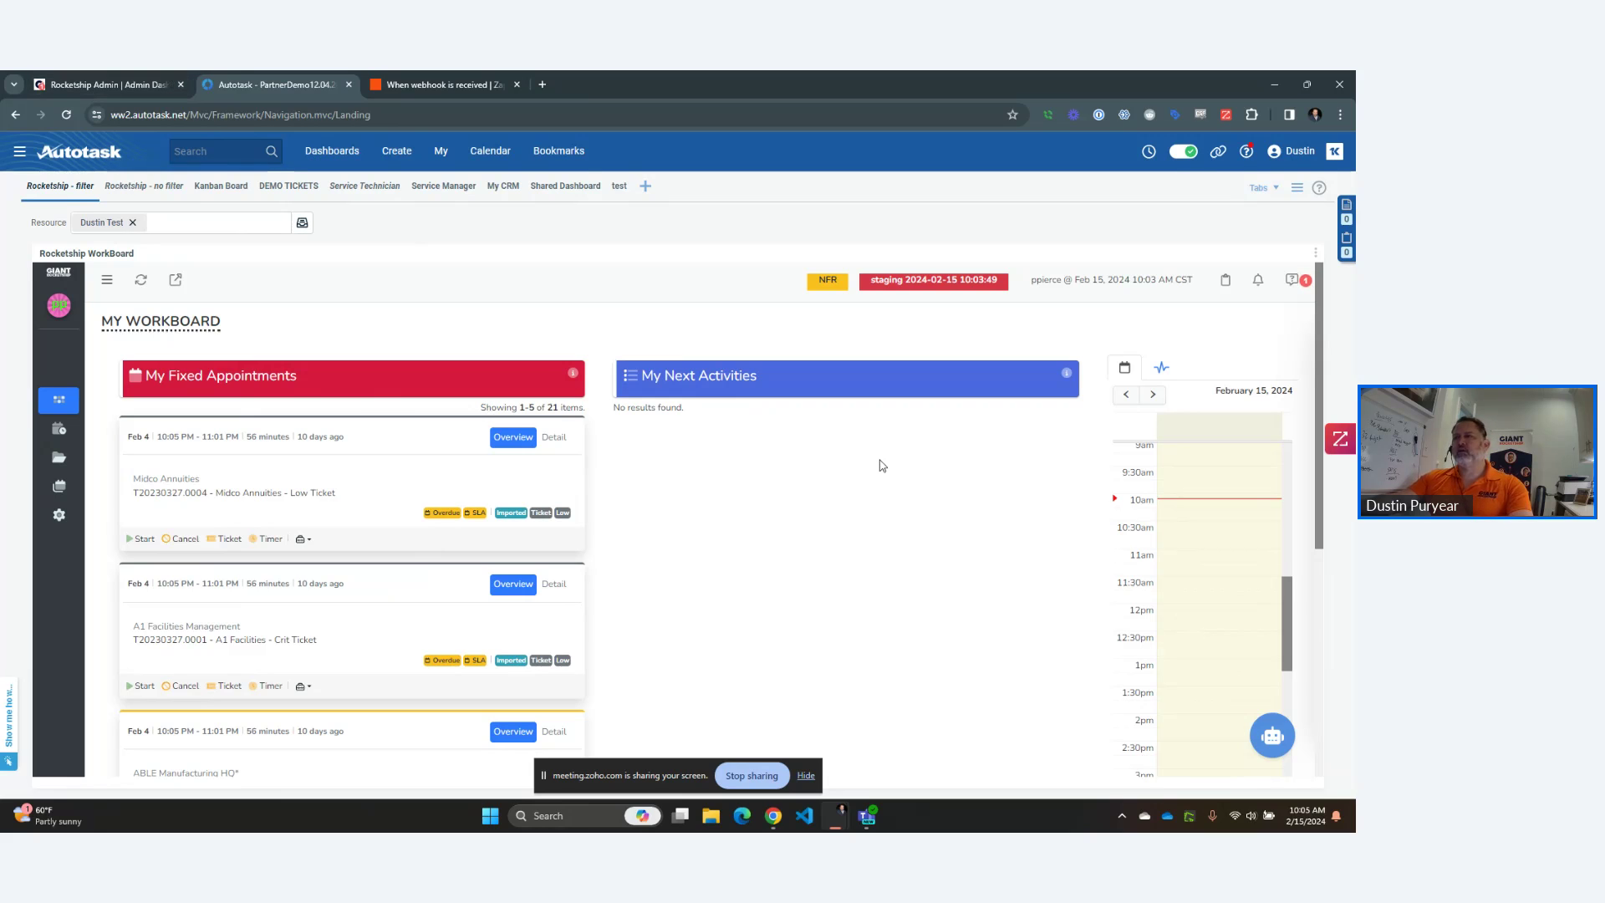
scroll(865, 451, "down", 2)
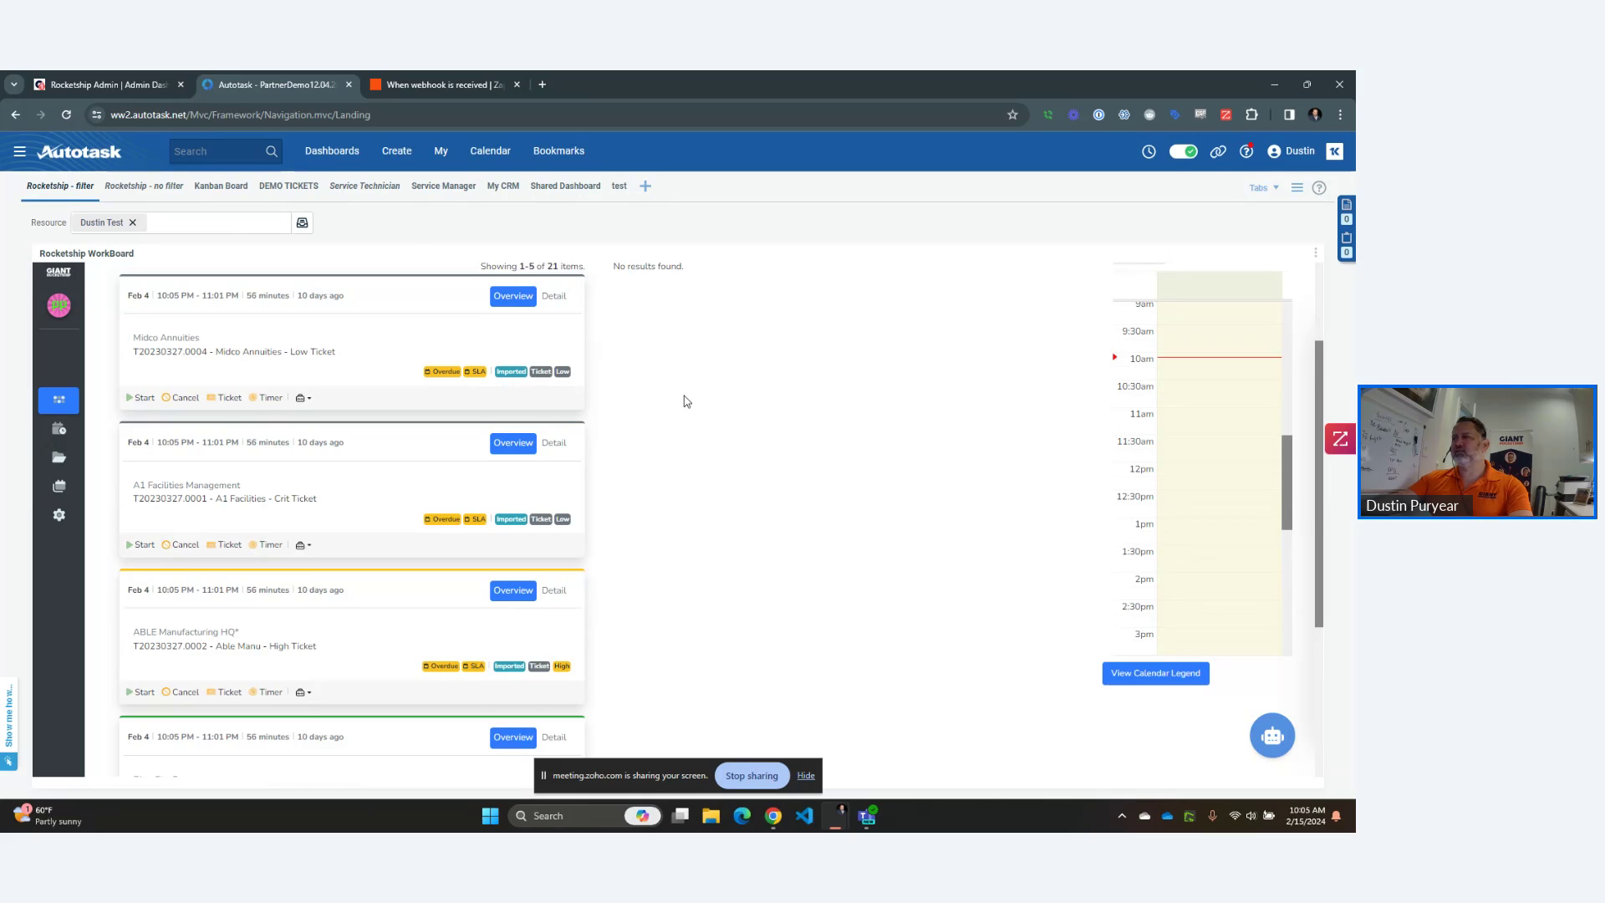
scroll(684, 400, "up", 2)
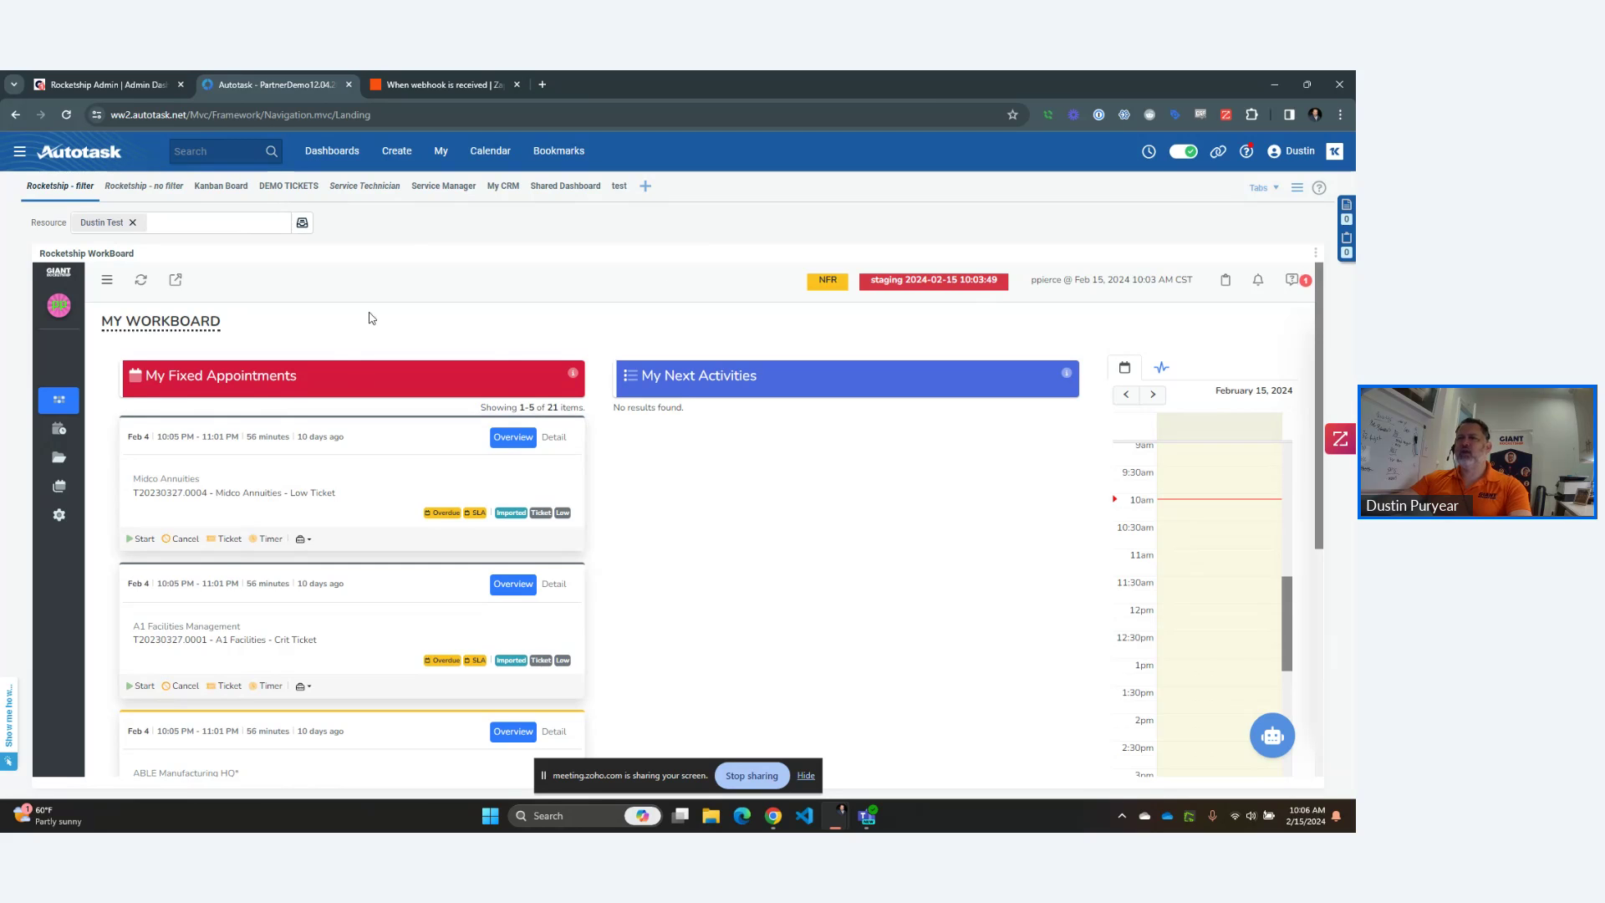
In Rocketship Admin, view Project AutoScheduling settings and select the Waiting Dispatch task status.
left_click(119, 85)
mouse_move(51, 325)
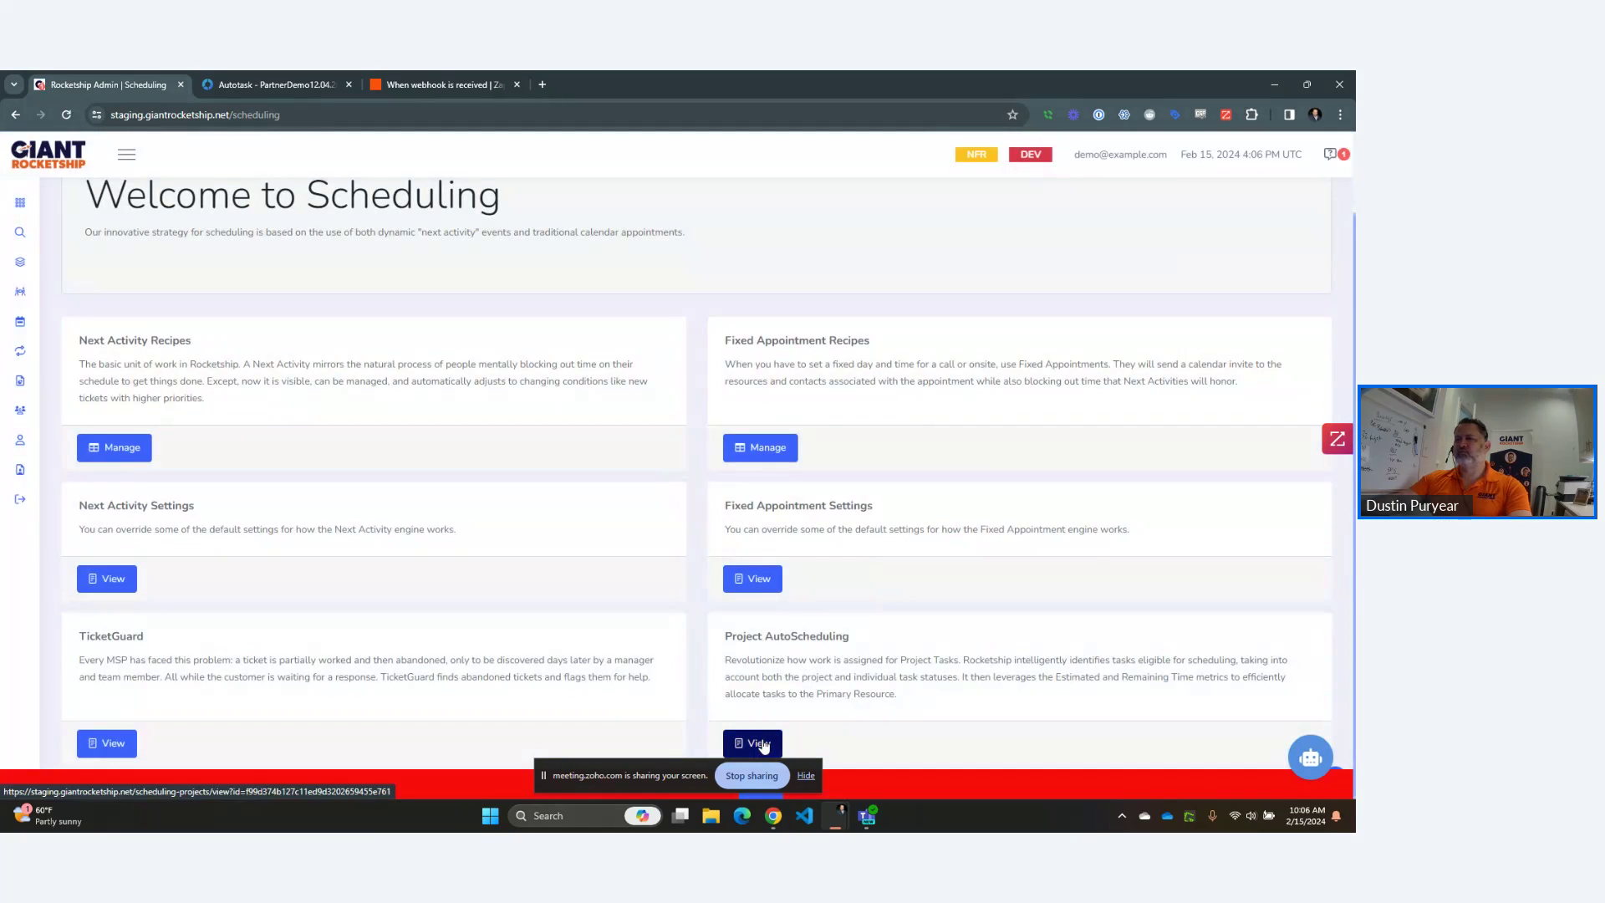
left_click(759, 741)
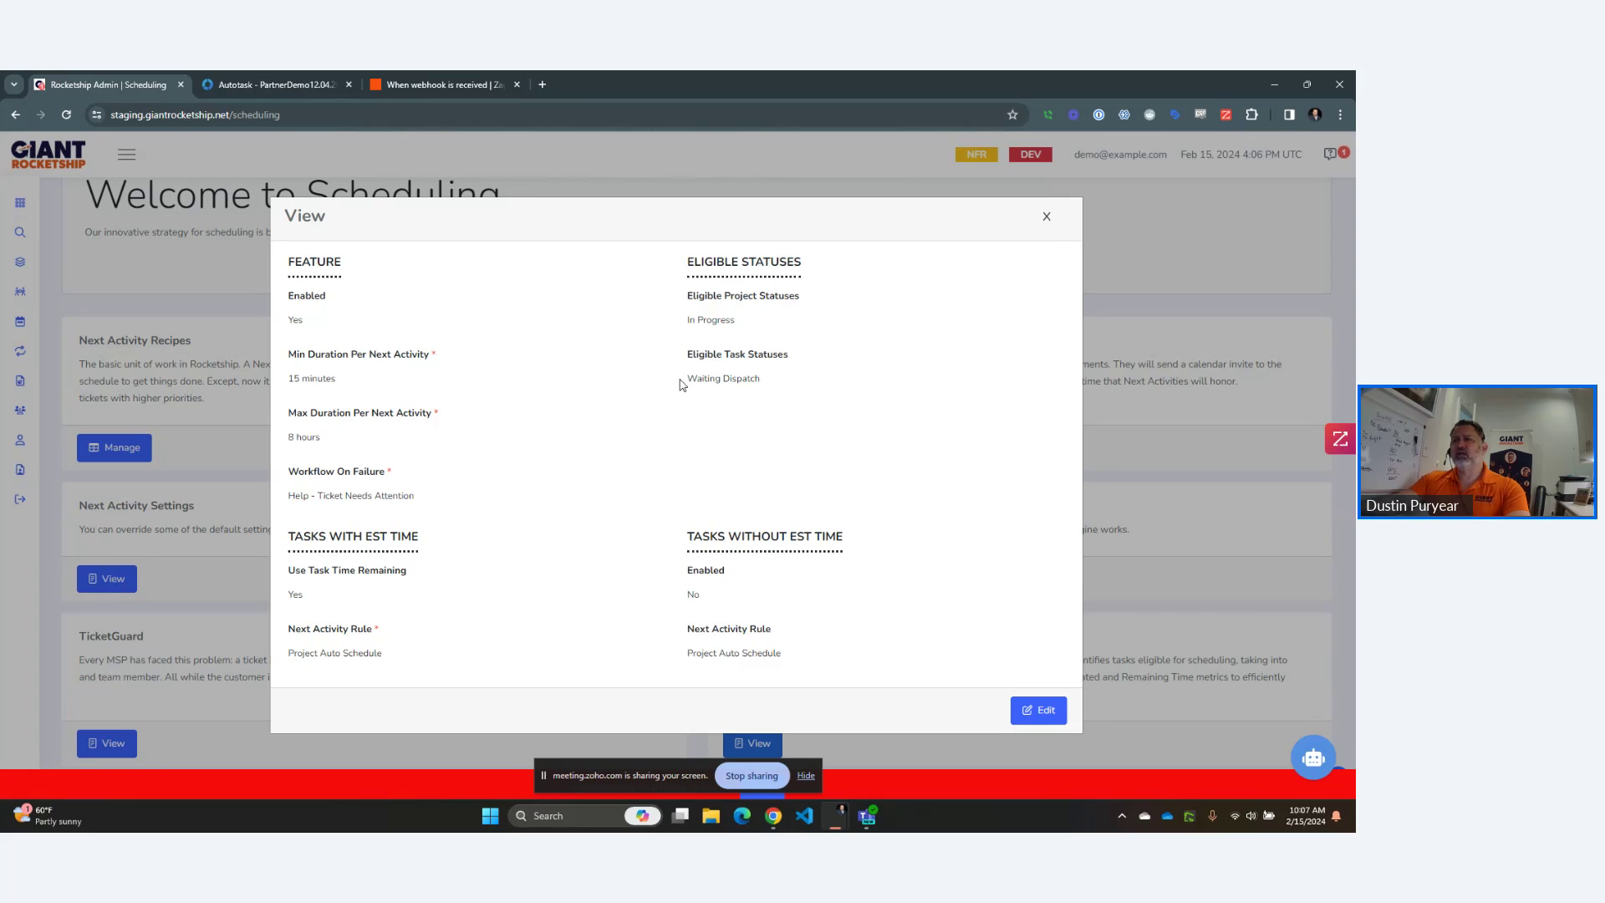
left_click_drag(682, 382, 744, 380)
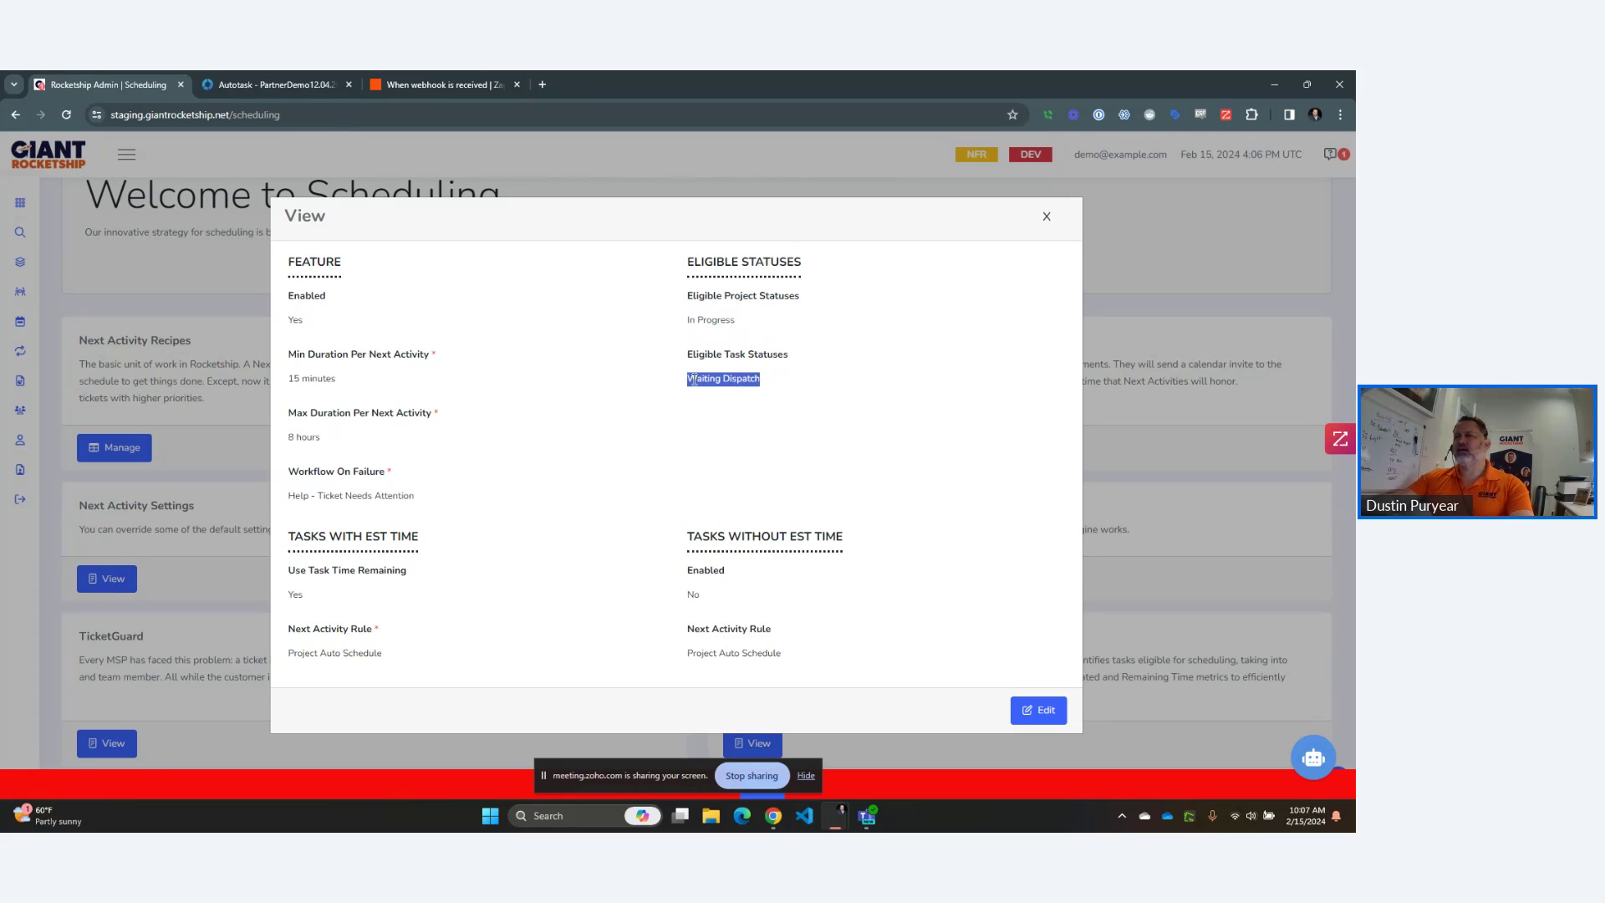
triple_click(723, 378)
double_click(723, 378)
triple_click(741, 381)
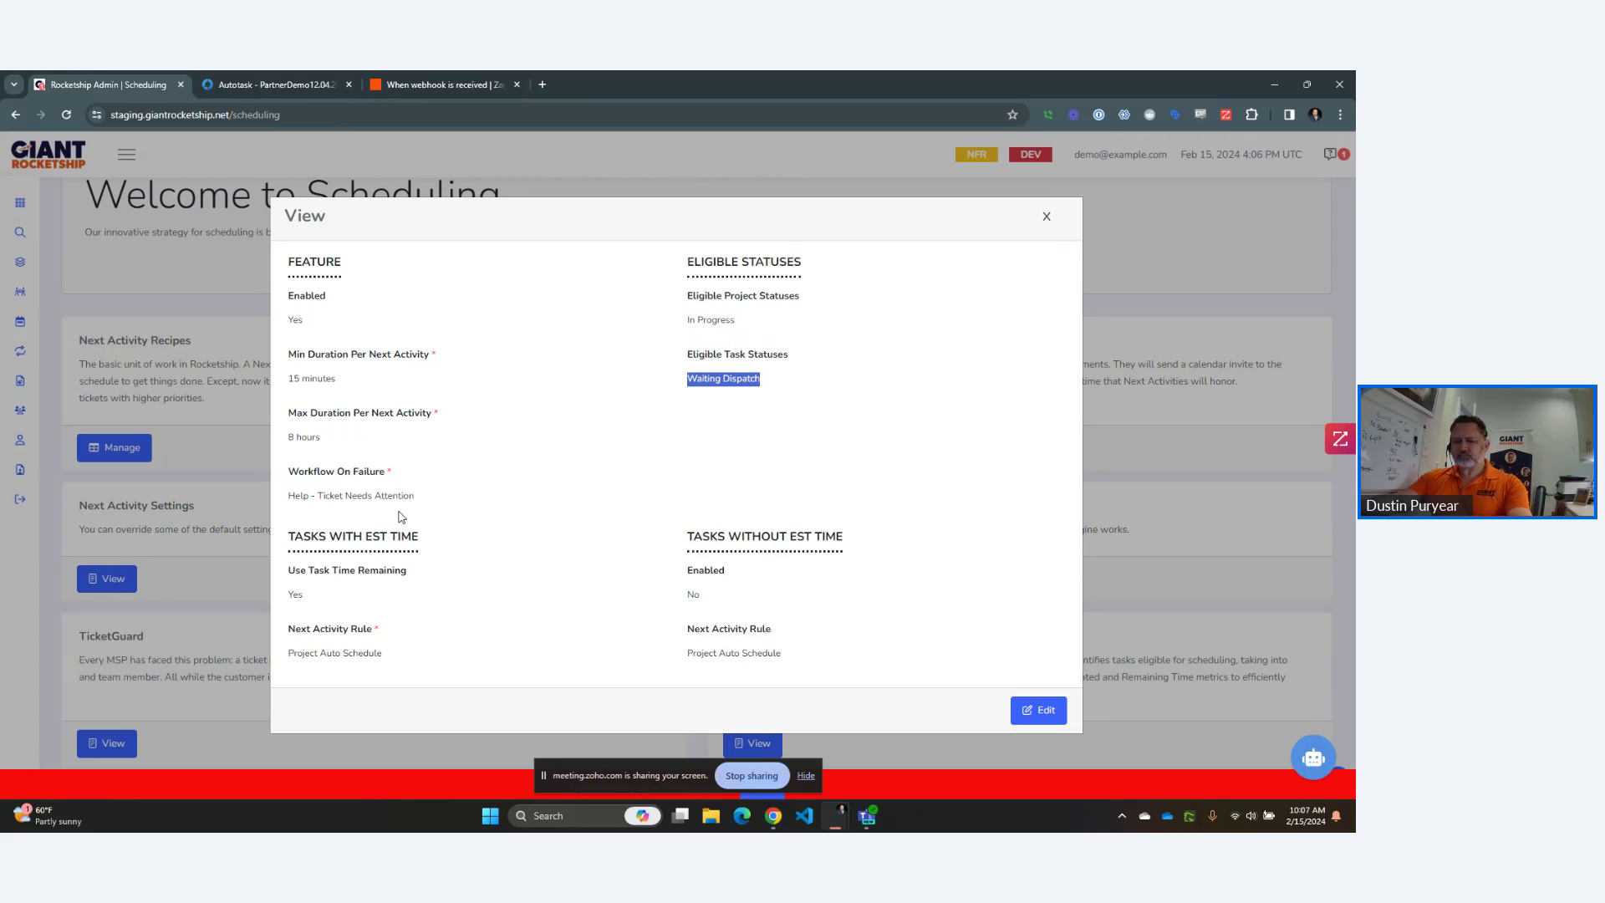
left_click(262, 84)
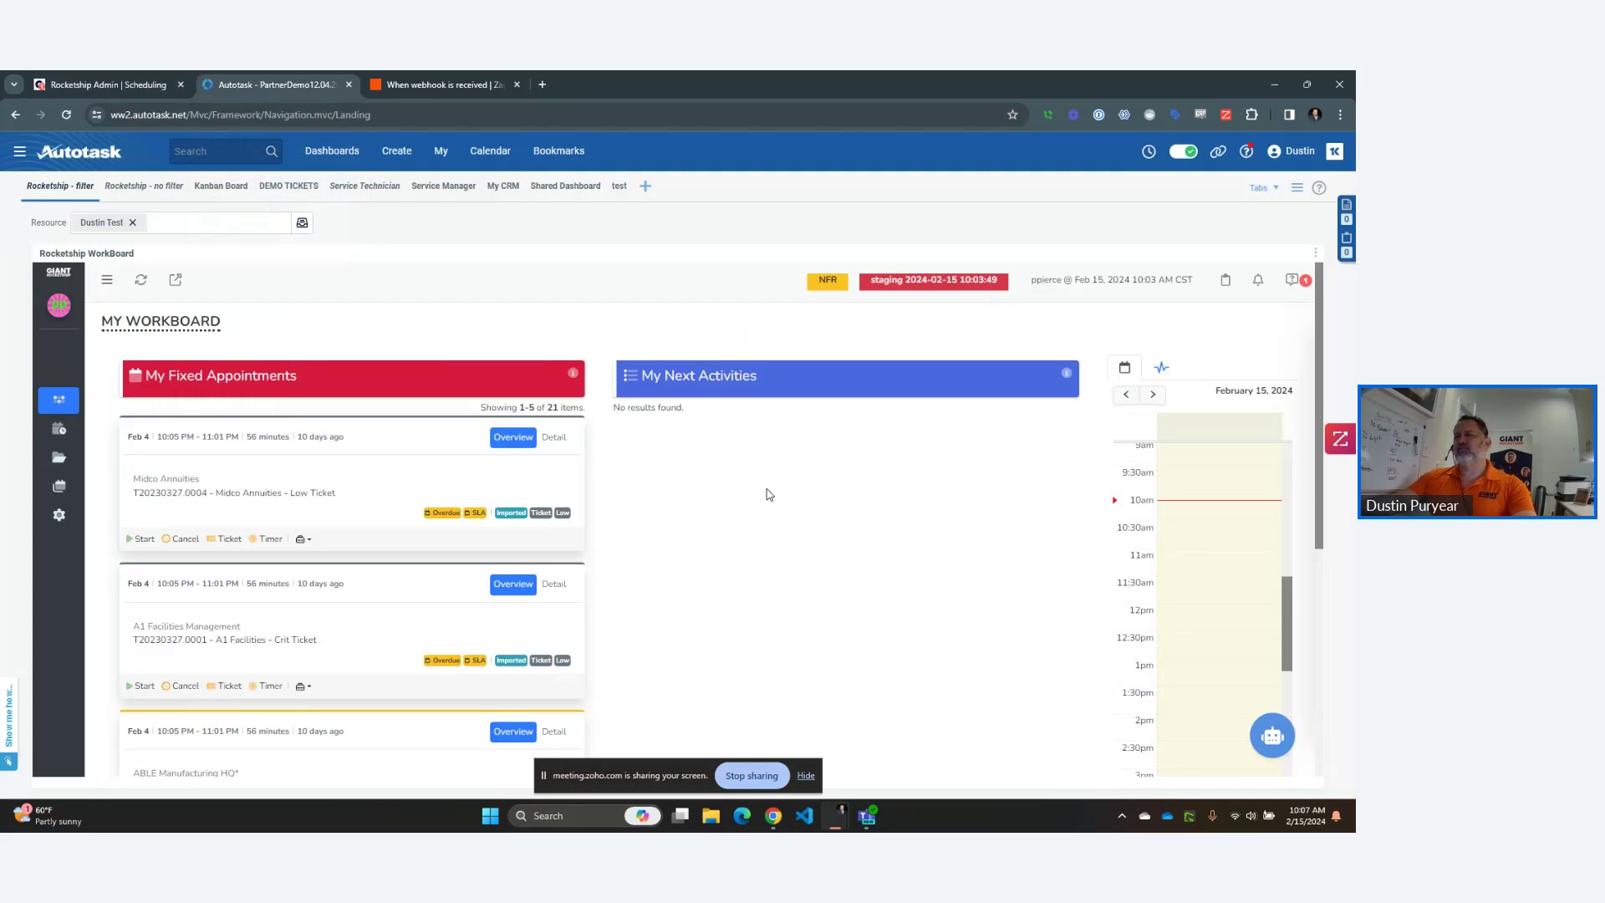
scroll(769, 494, "down", 5)
scroll(769, 494, "up", 5)
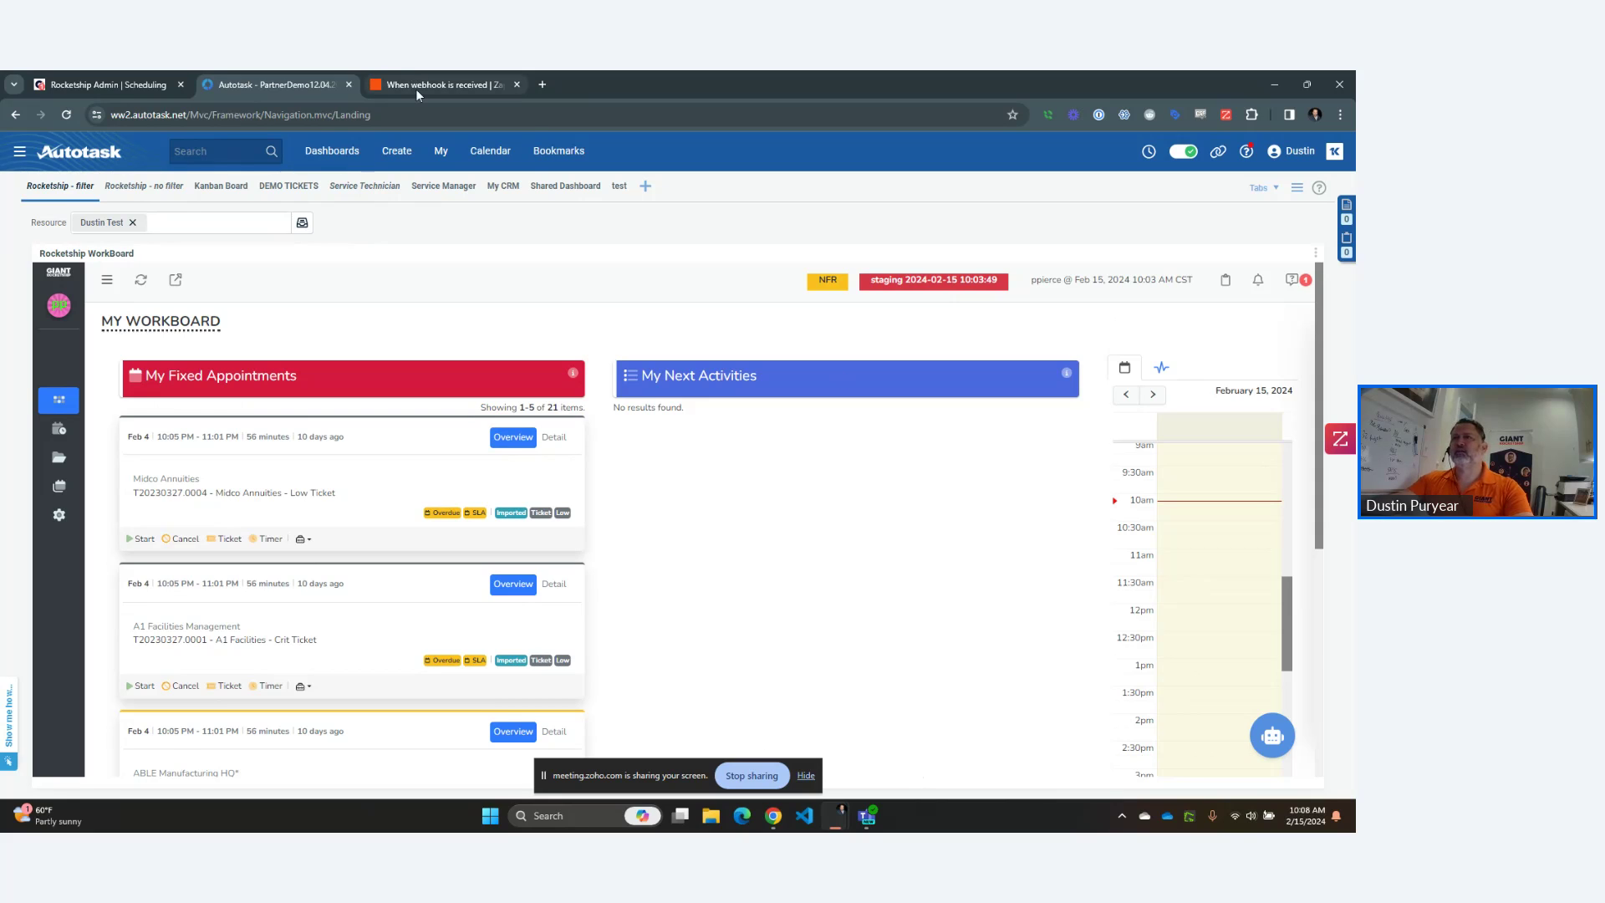
mouse_move(416, 92)
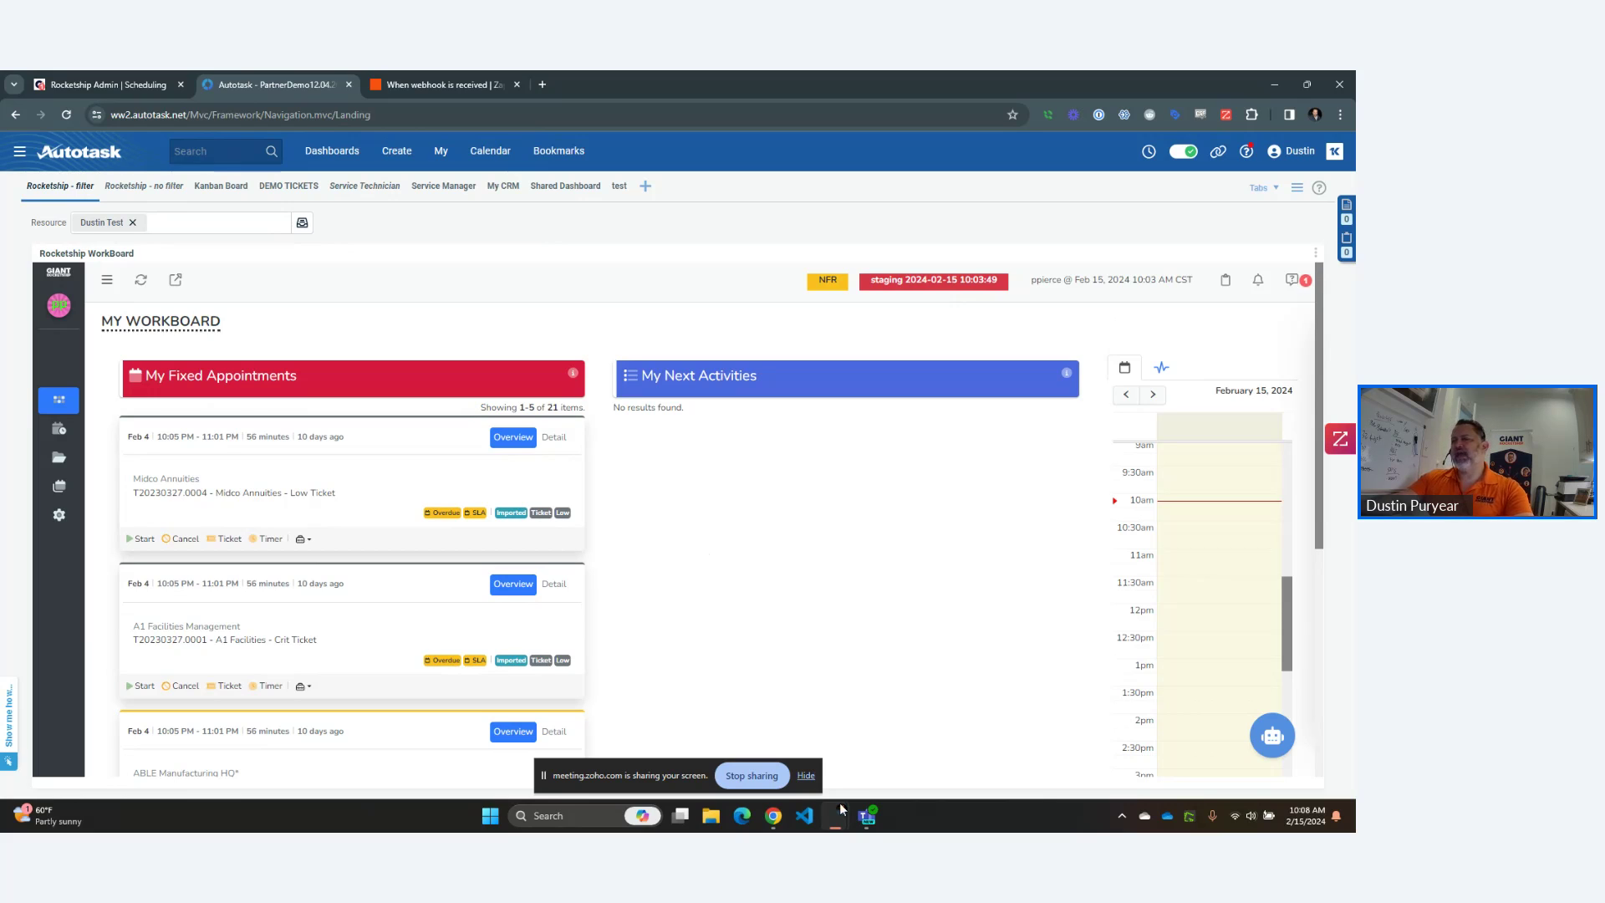
Maximize Microsoft Teams to read the General channel's NEW TICKET posts, then minimize it.
left_click(866, 816)
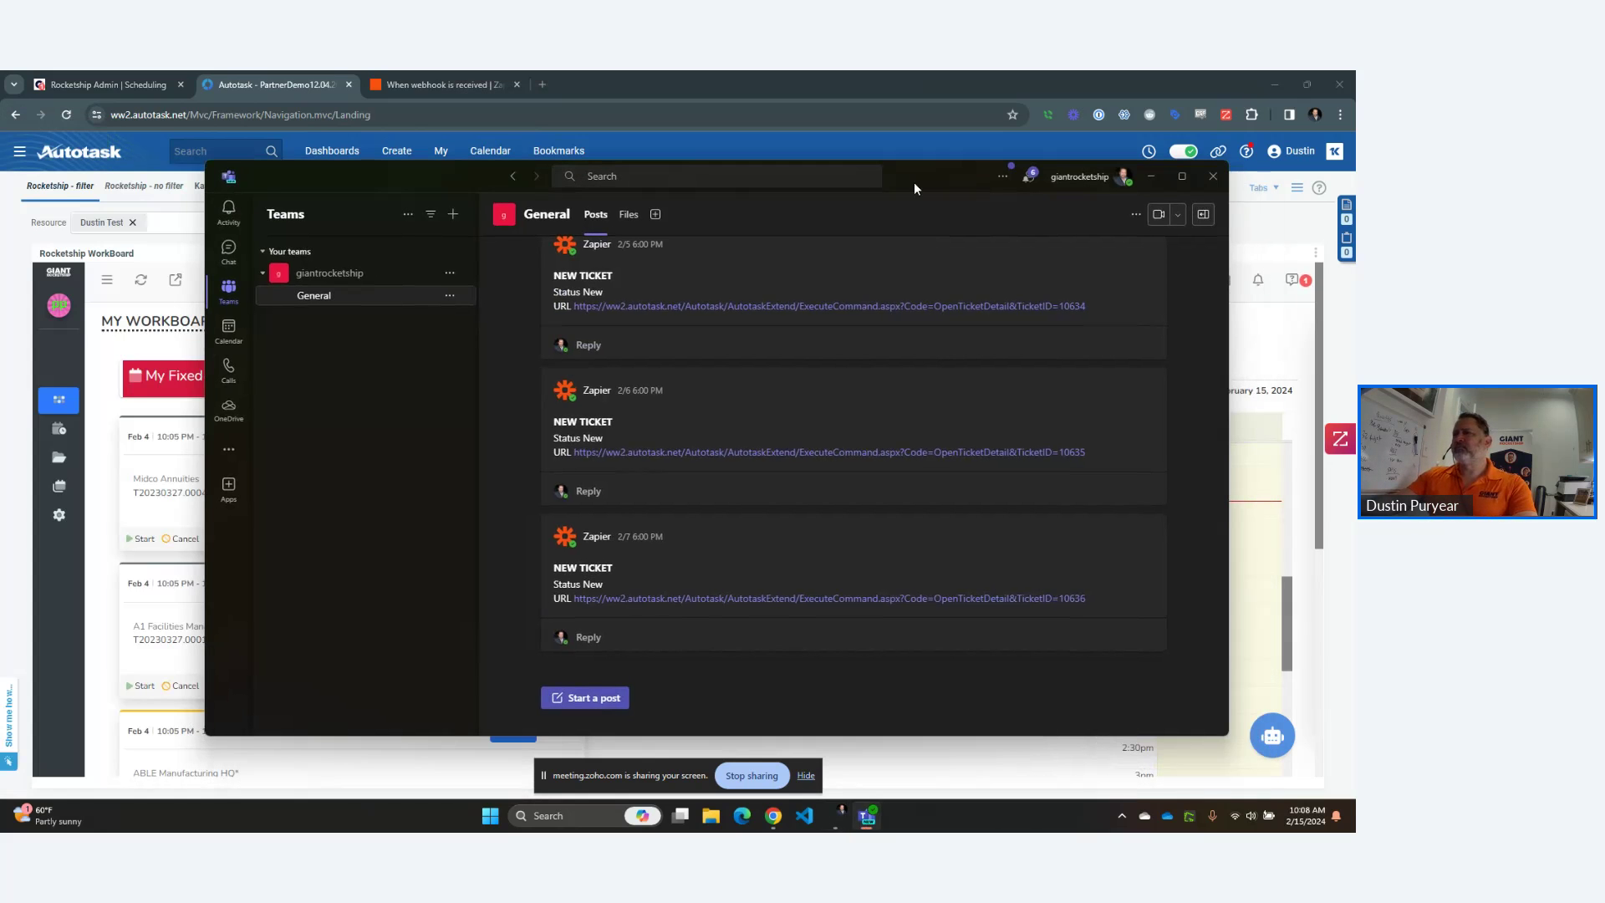
double_click(915, 182)
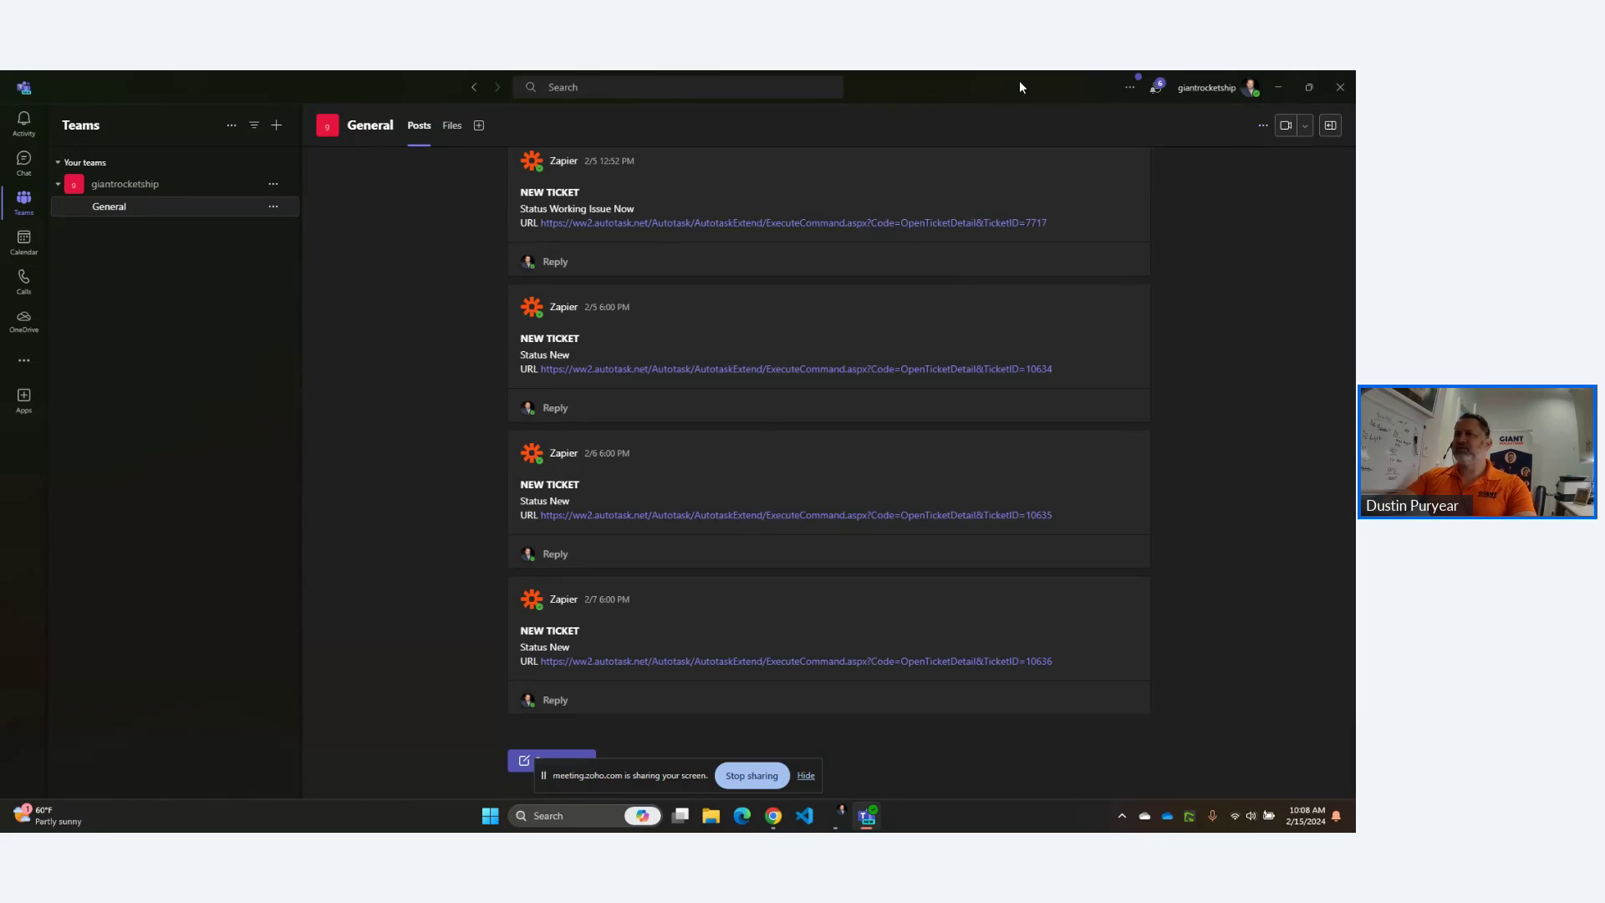
left_click(1278, 86)
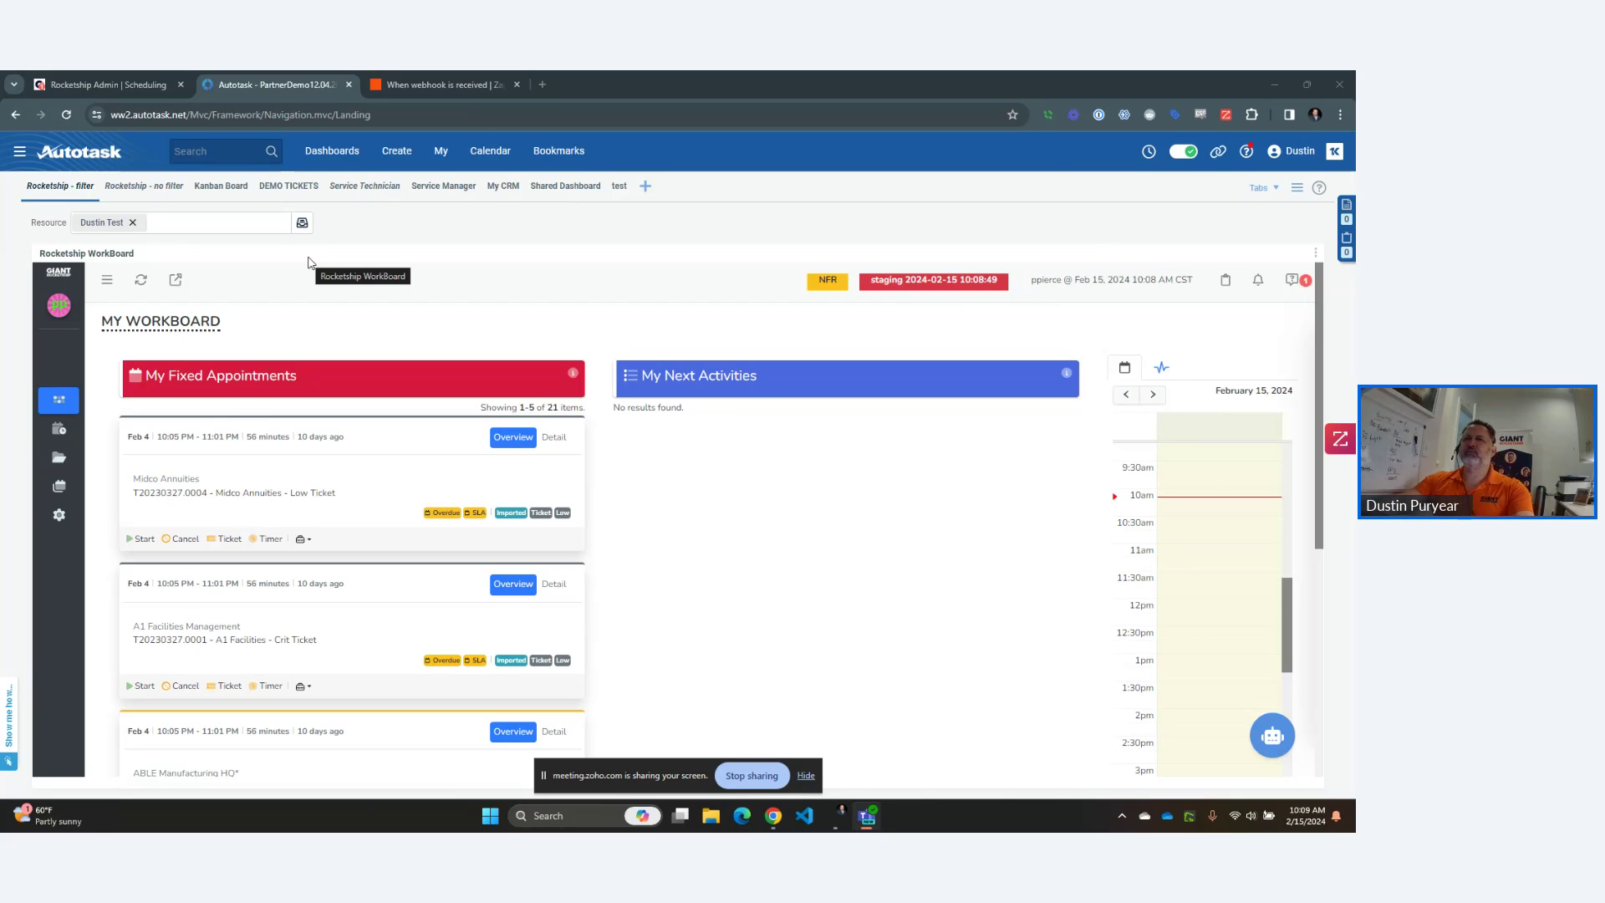
Go to Admin > Extensions & Integrations > Other Extensions & Tools > Extension Callout (Tickets).
left_click(19, 153)
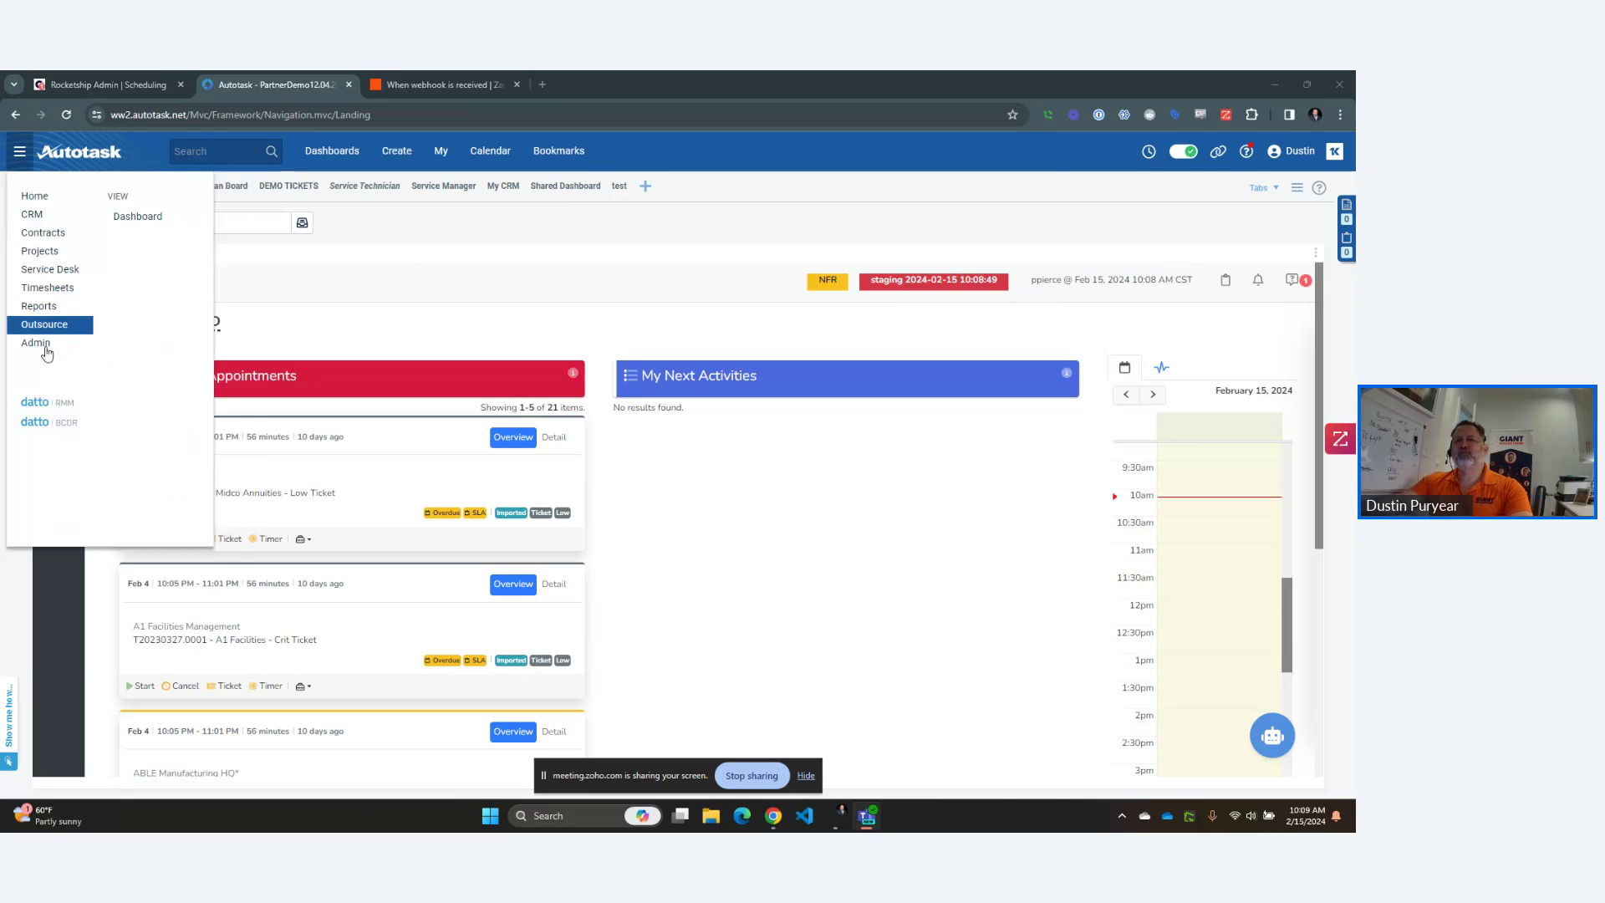
mouse_move(47, 348)
left_click(361, 371)
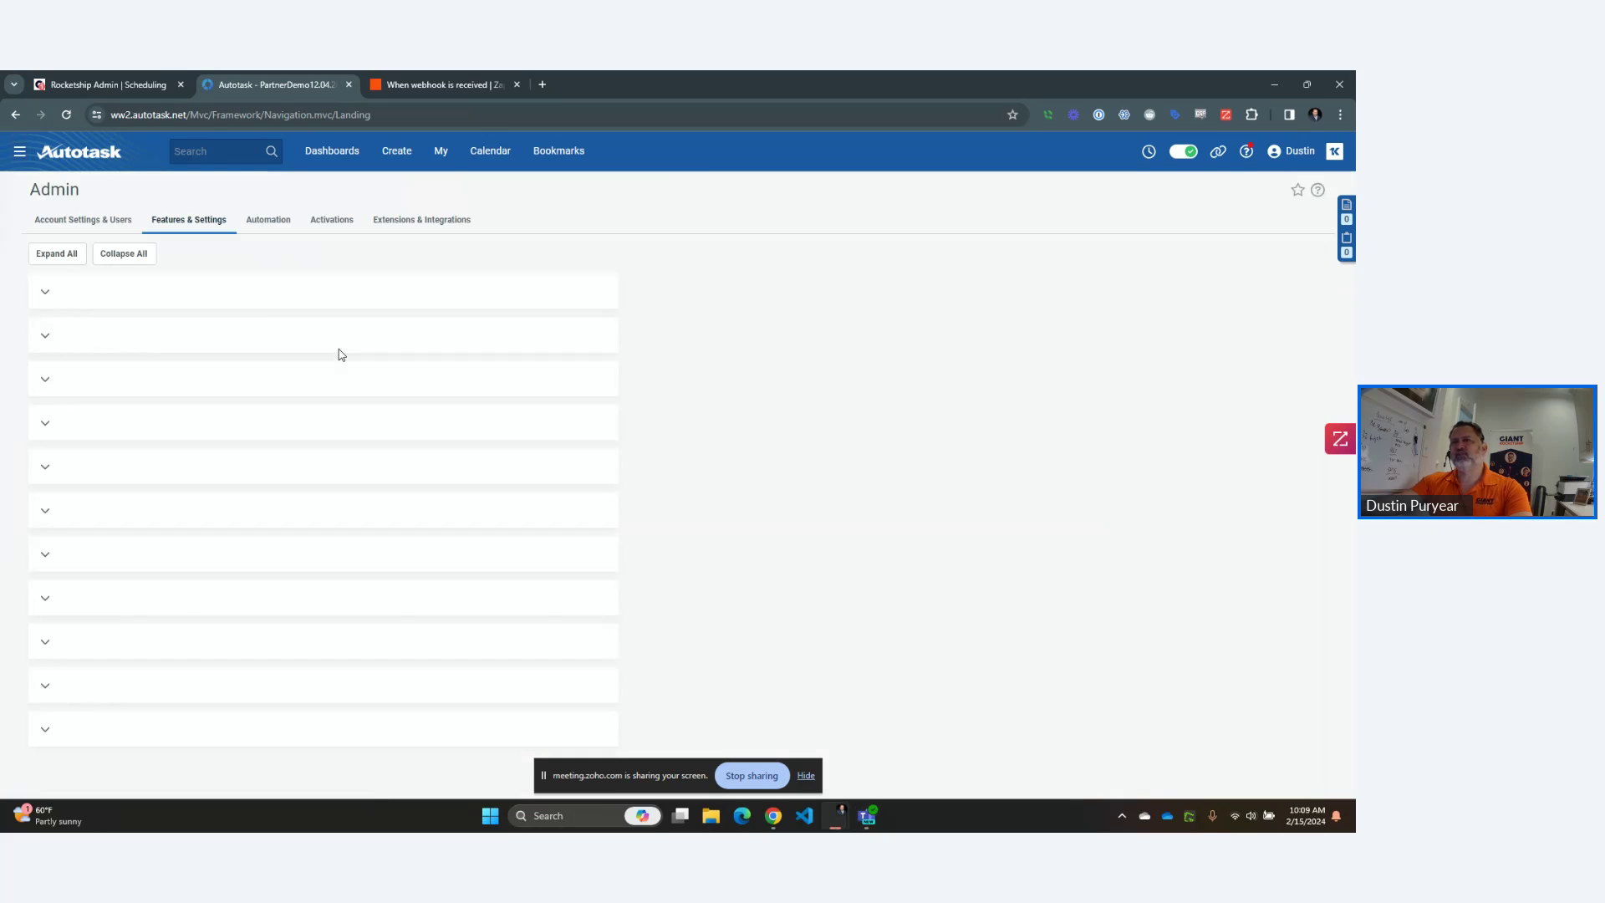
left_click(426, 226)
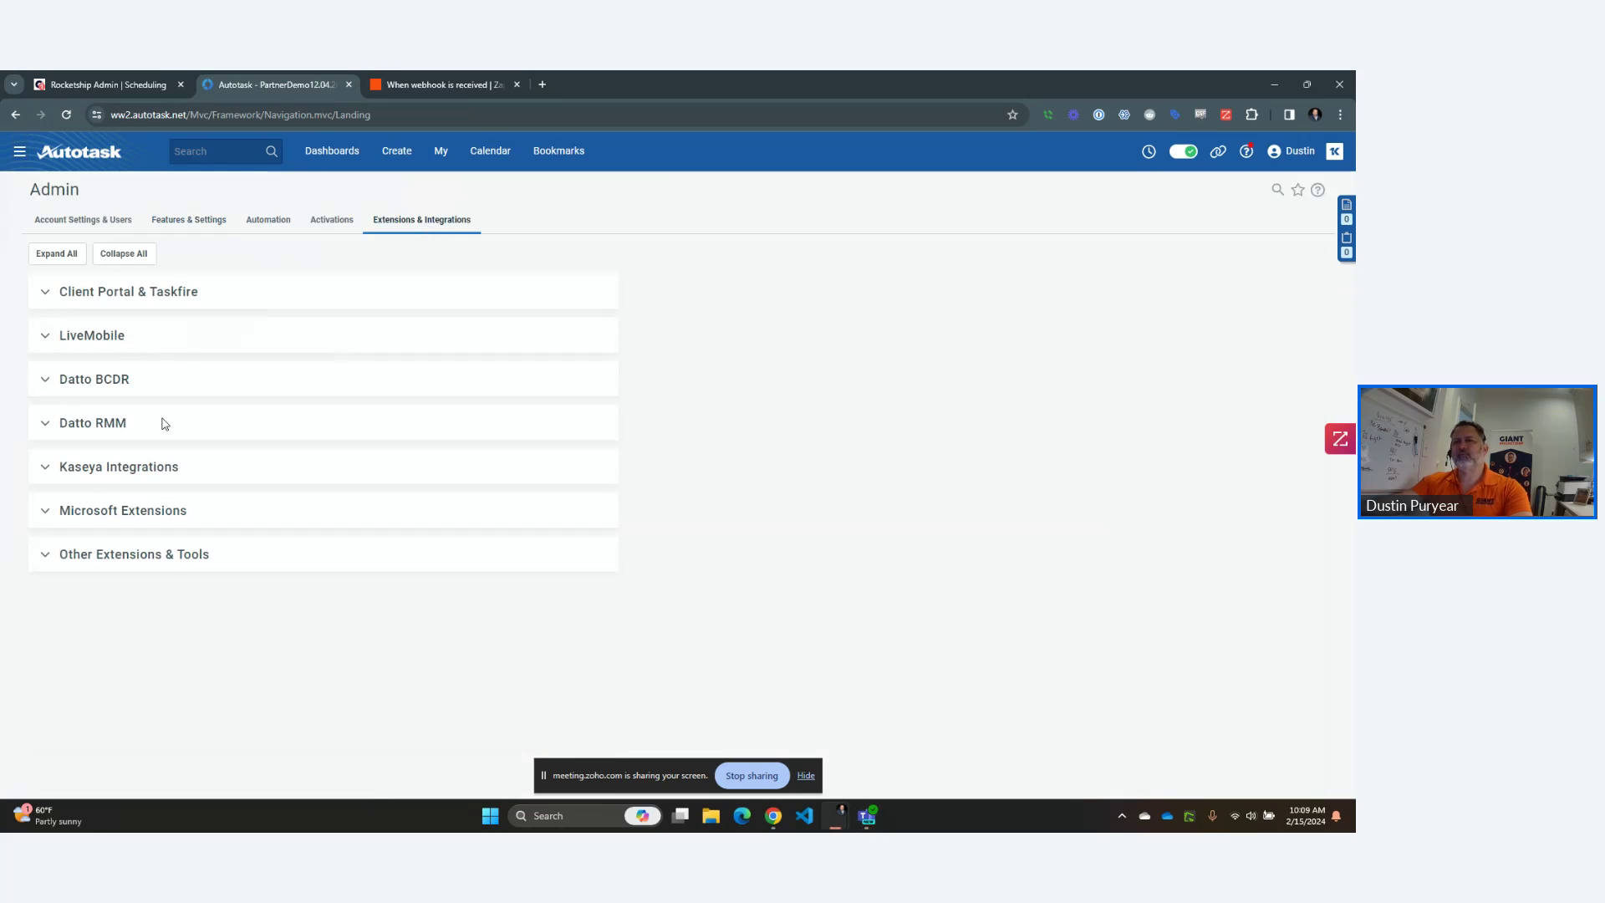
left_click(167, 554)
left_click(121, 582)
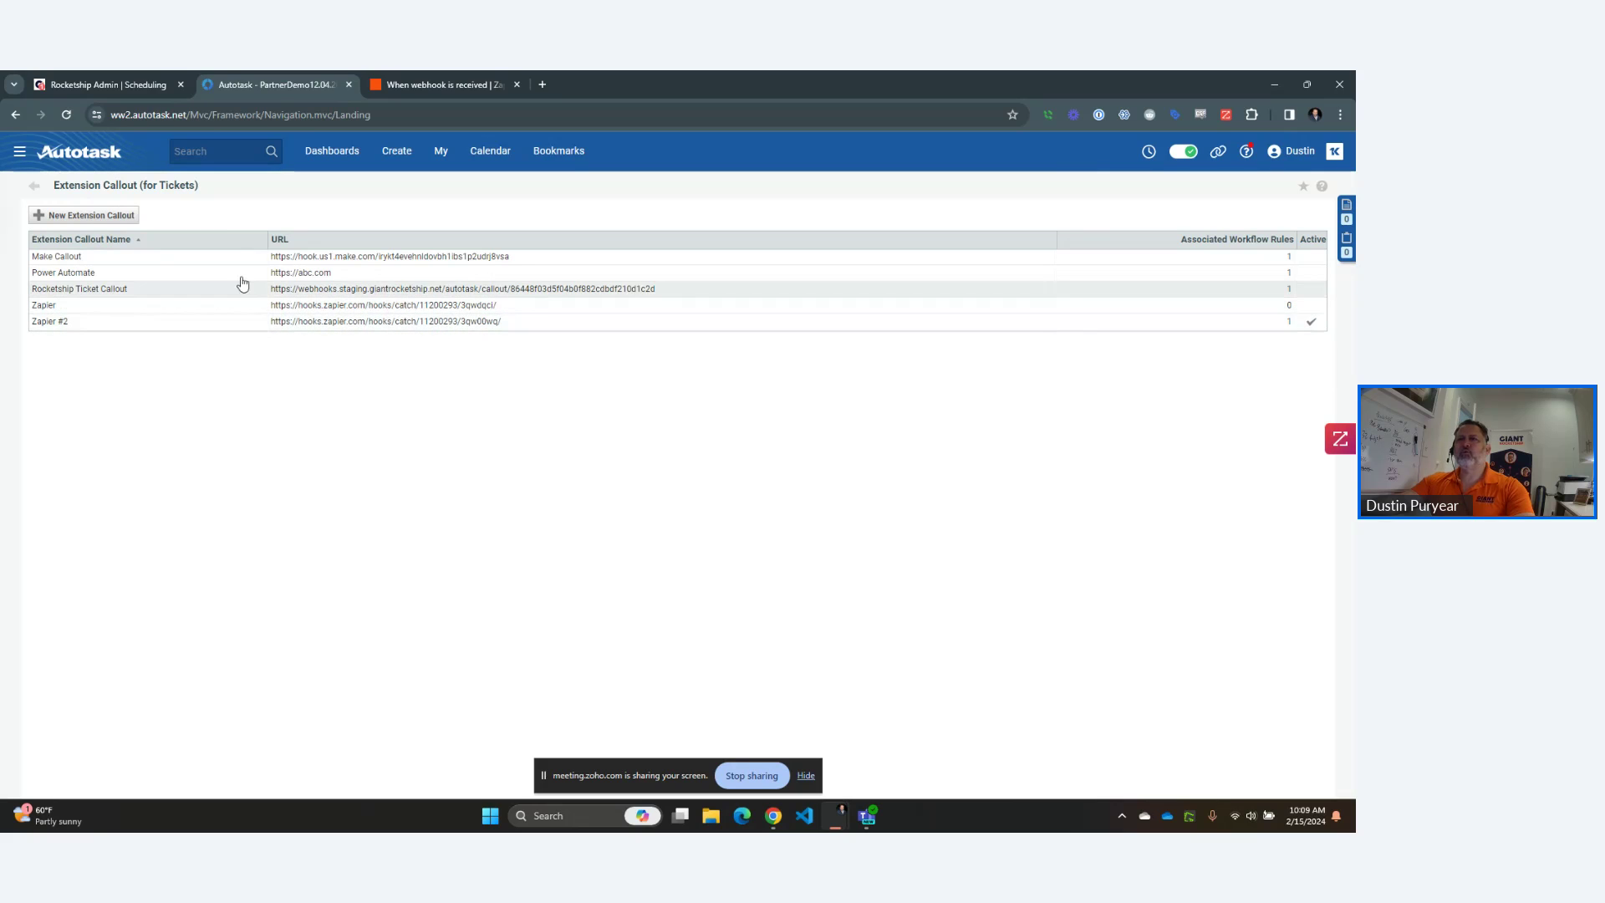
Start a new ticket extension callout named 'Zapier' and switch to the Zapier webhook Zap.
left_click(125, 215)
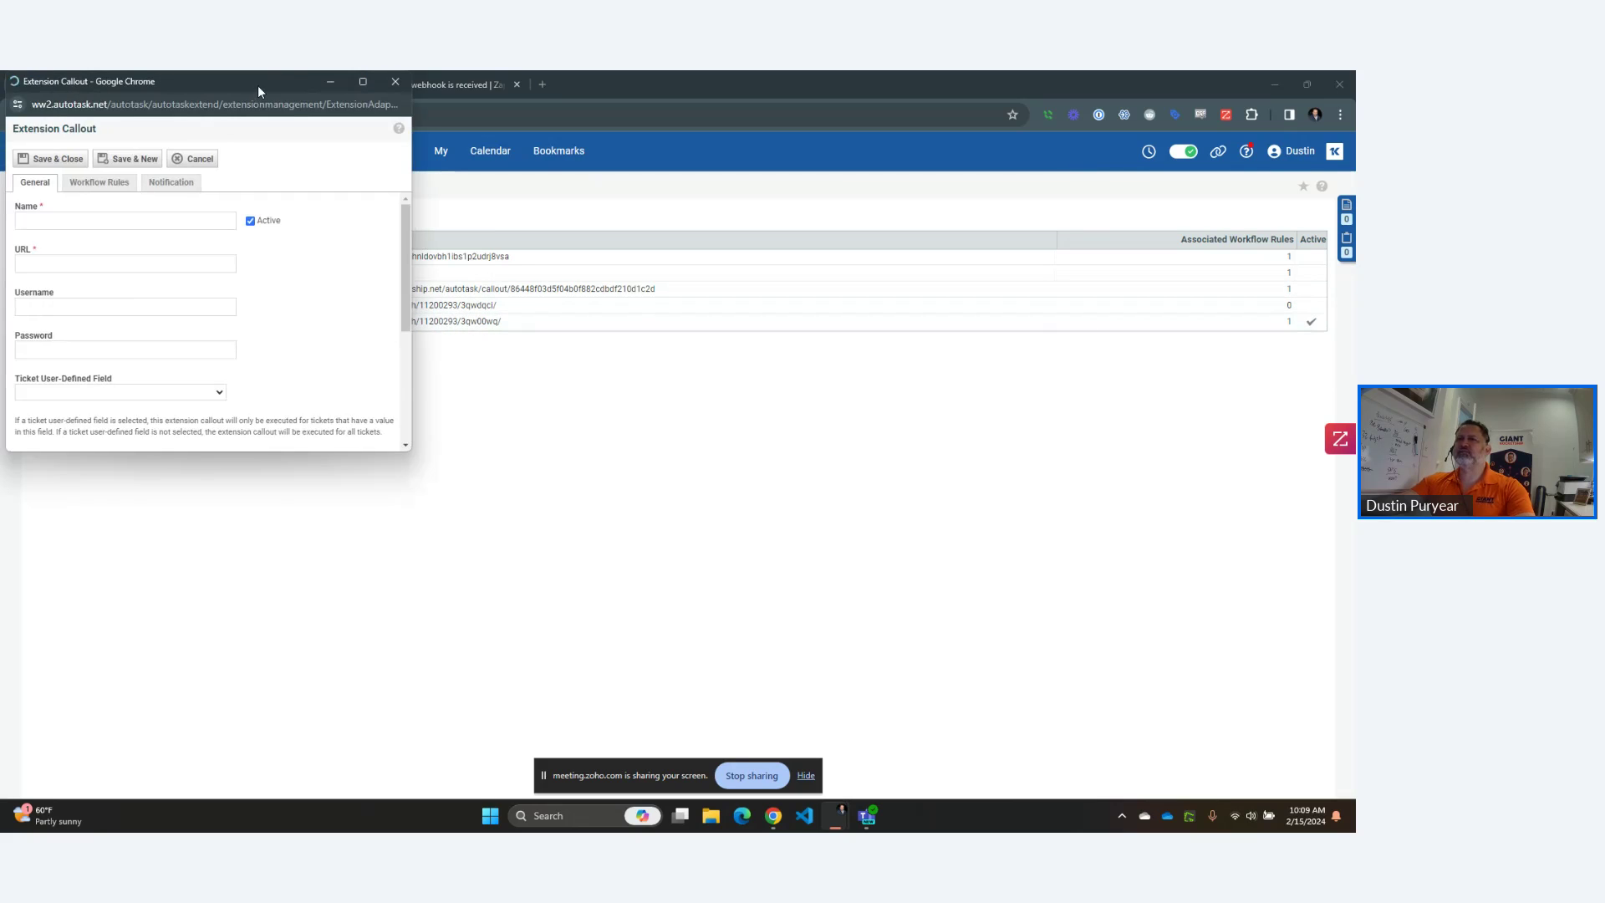
left_click_drag(388, 132, 775, 166)
left_click(501, 289)
type("Zapier")
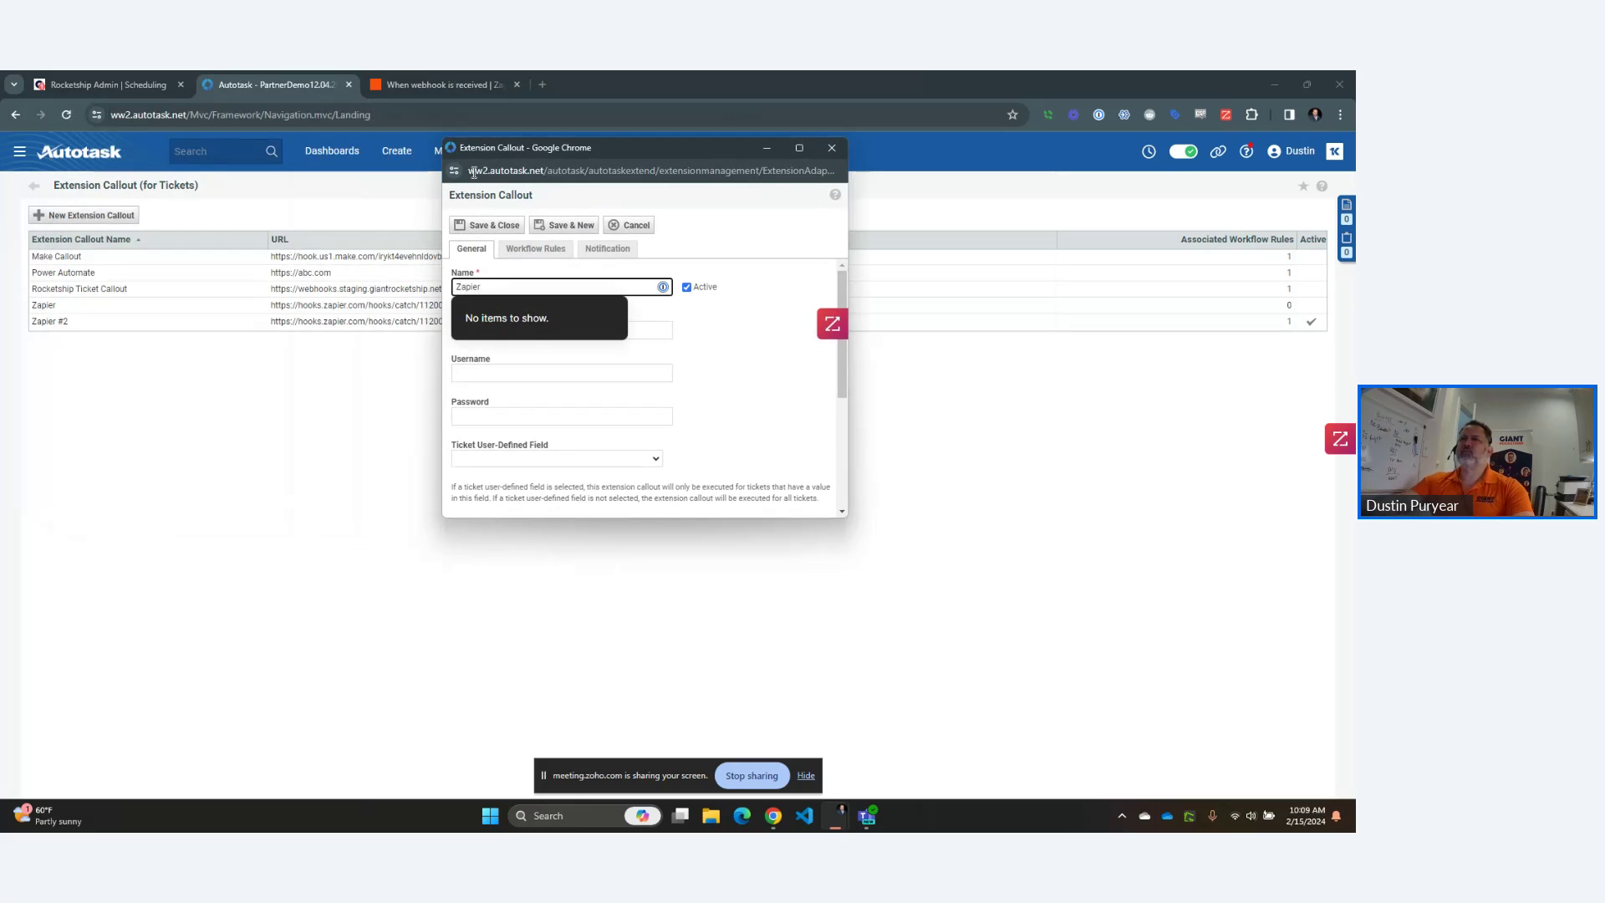
left_click(460, 82)
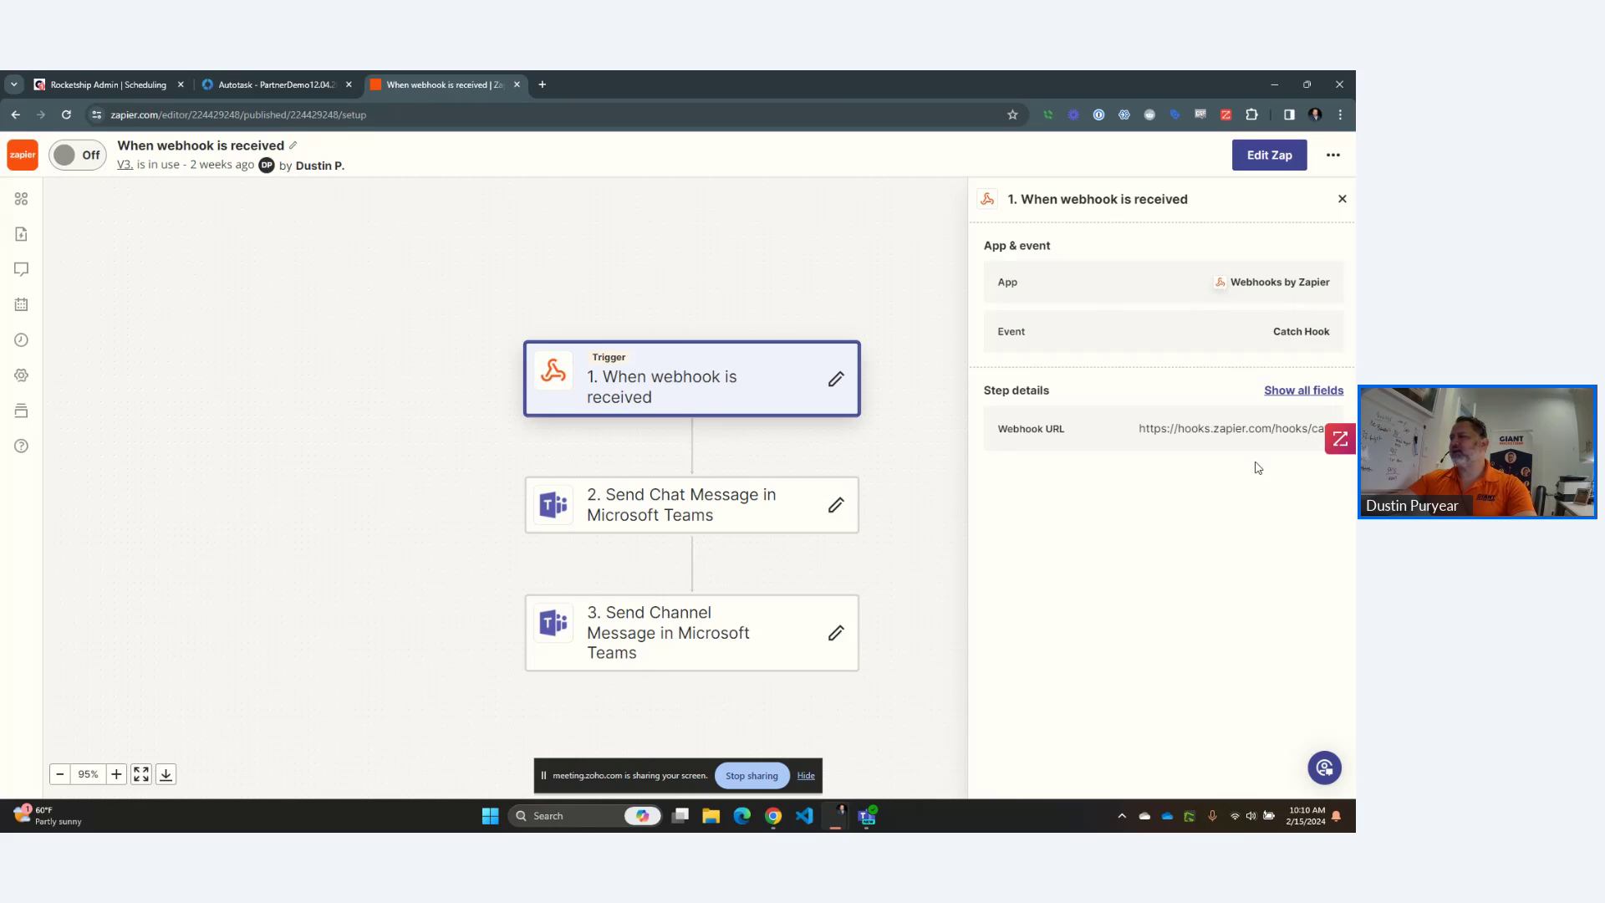
Select the full webhook URL in the Catch Hook trigger's details.
left_click_drag(1150, 431, 1328, 432)
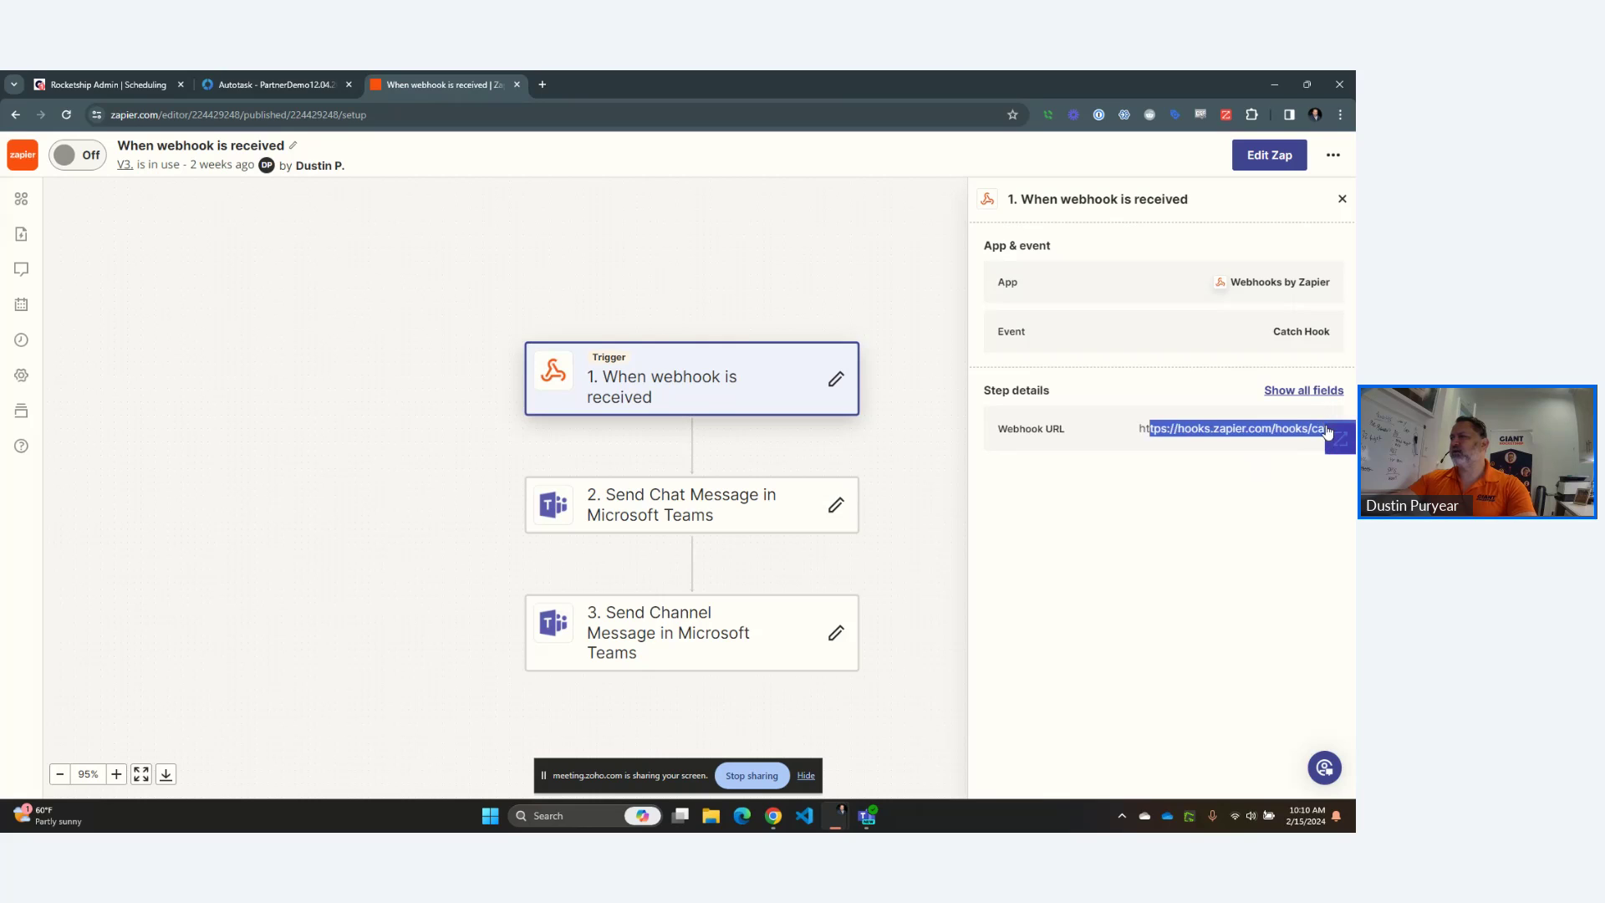
left_click_drag(1139, 429, 1337, 431)
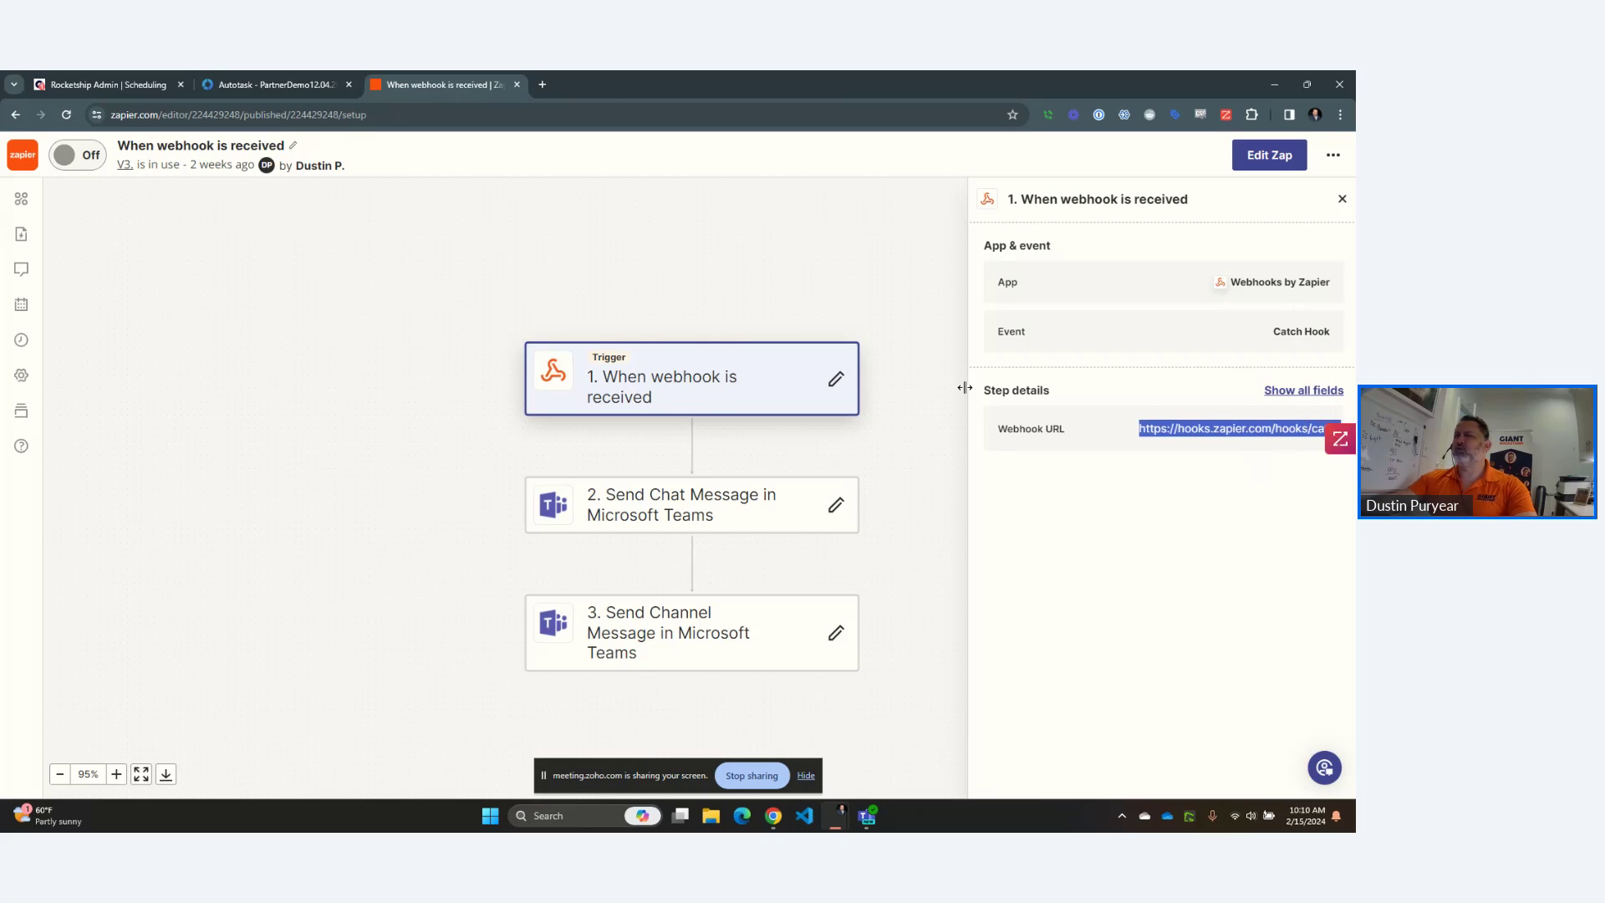
Search the Autotask callout page for the pasted Zapier hooks address, then return to Zapier.
left_click(263, 92)
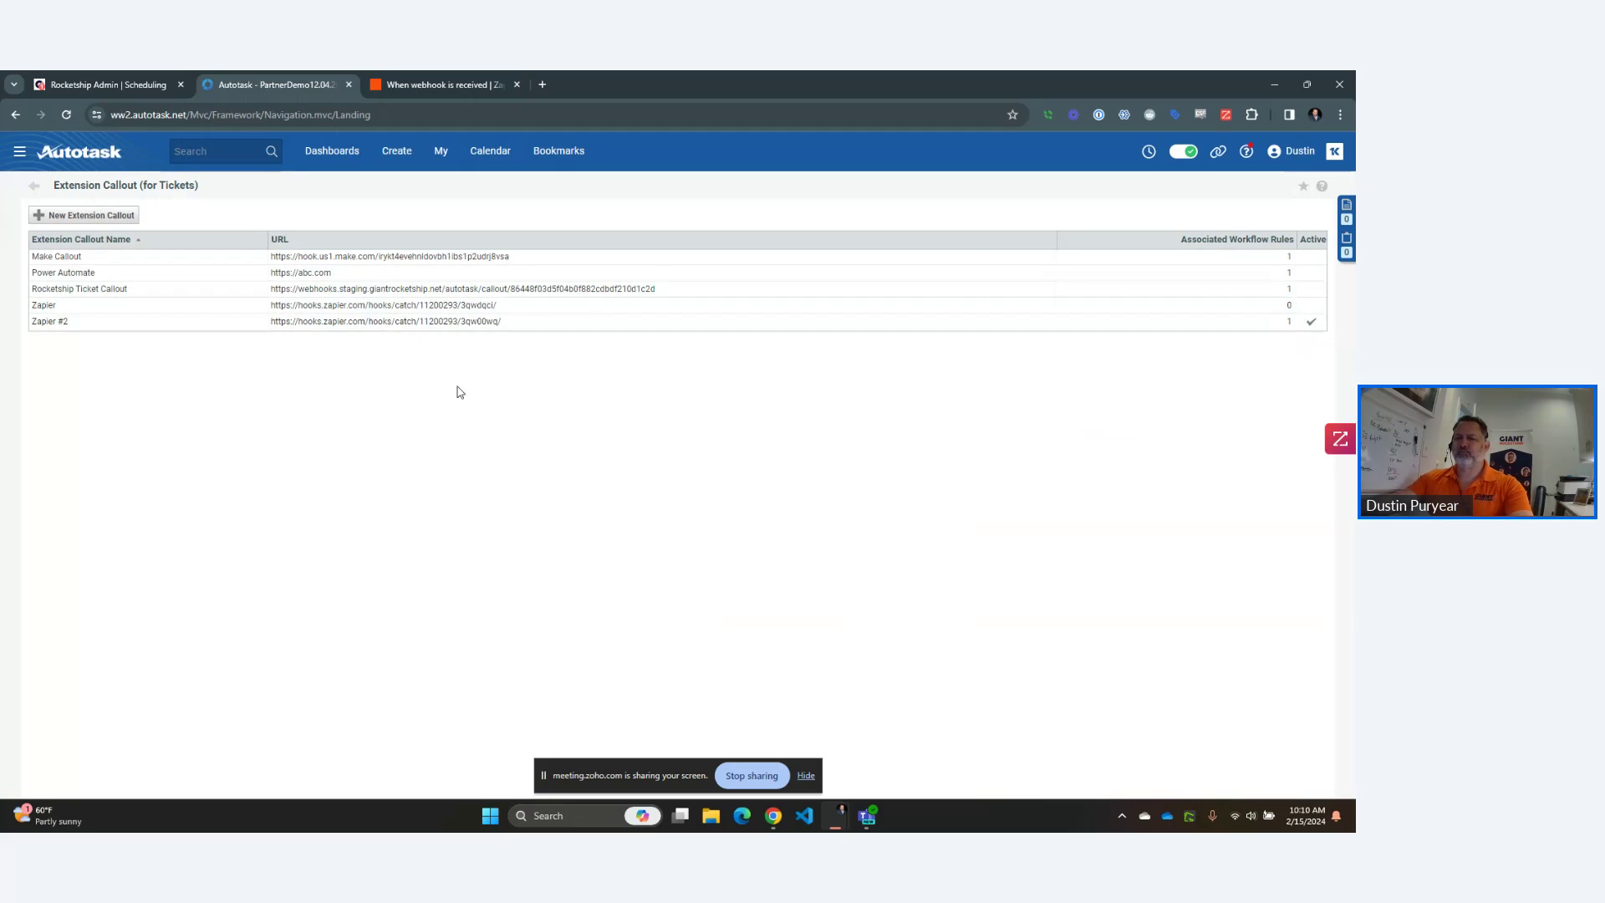
key("ctrl+f")
type("https://hooks.zapier.com/hooks/catch")
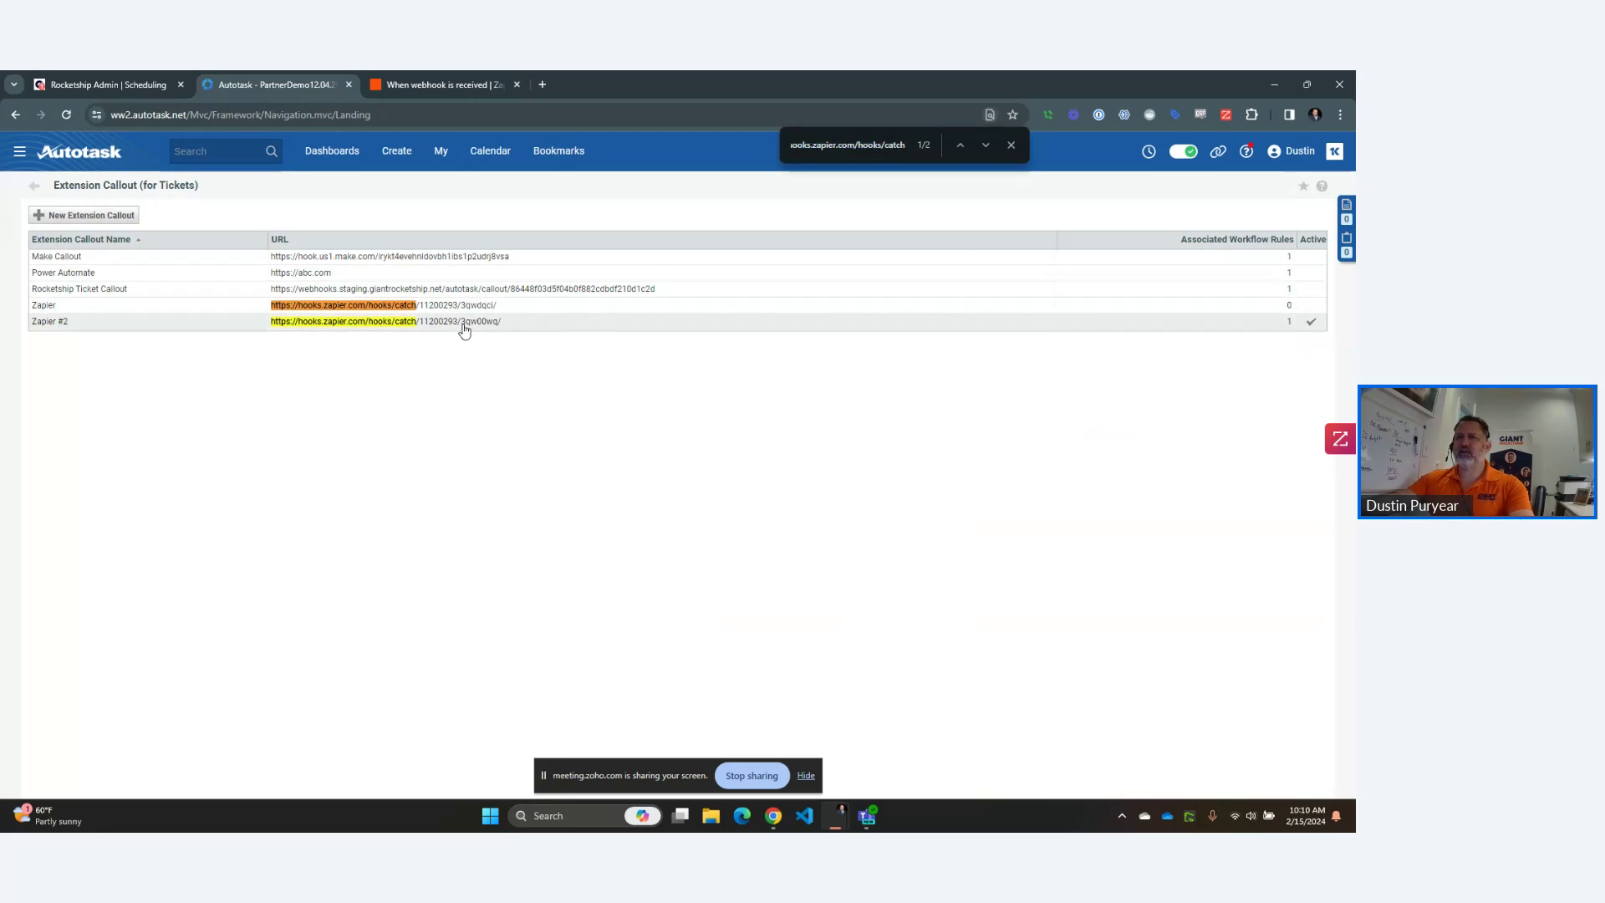
key("Escape")
left_click(438, 87)
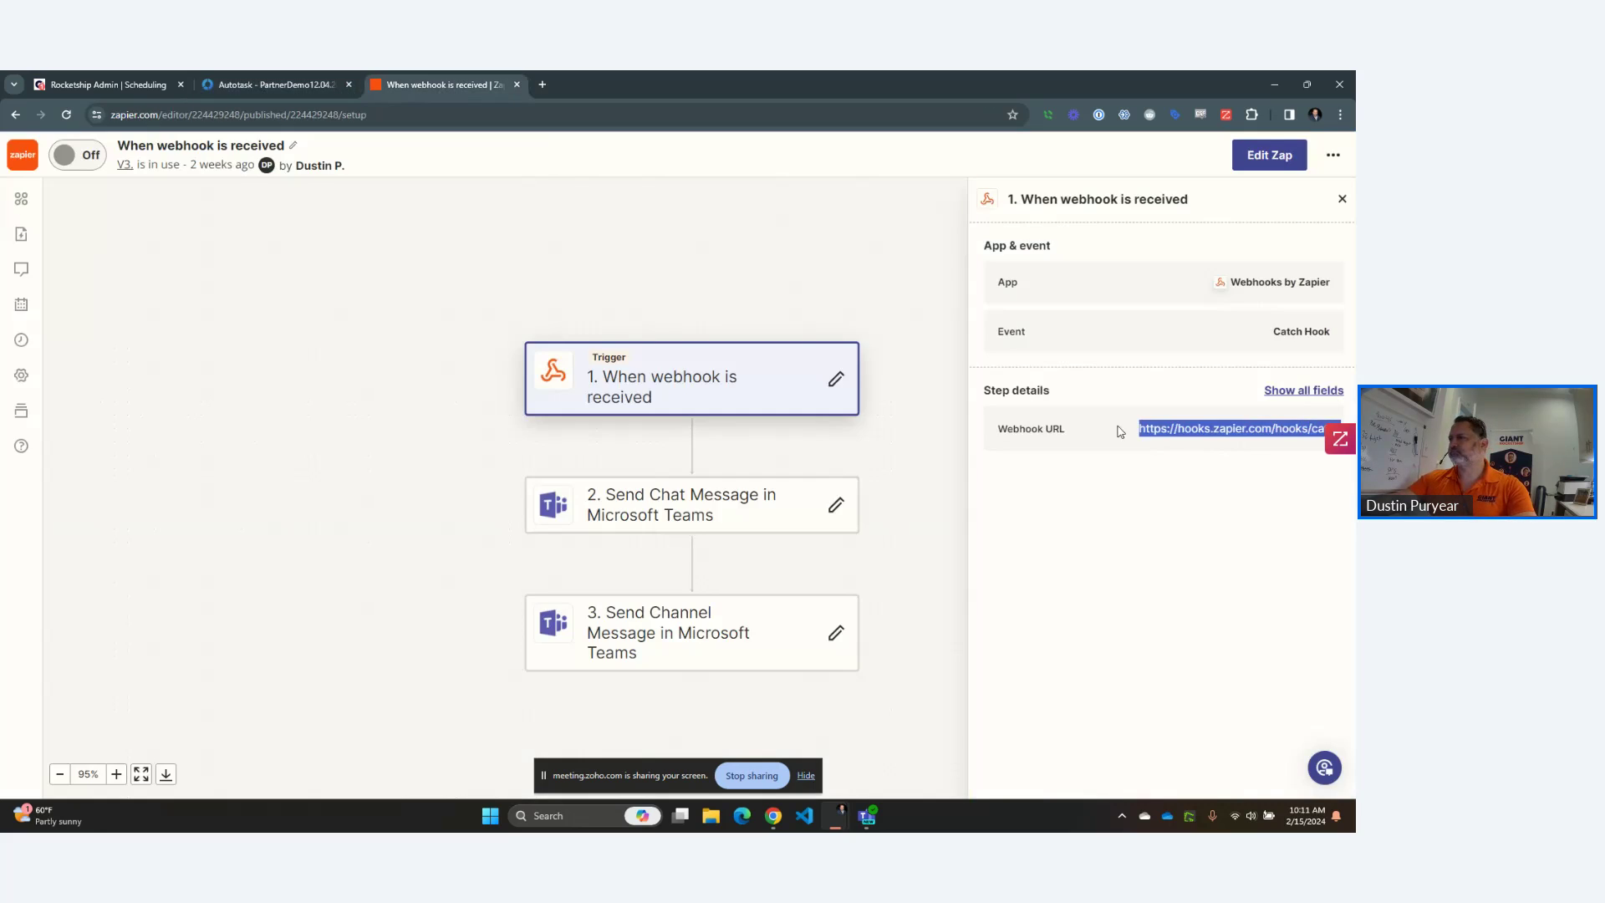
Copy the webhook URL from the Catch Hook trigger's Test section and return to Autotask.
left_click(837, 380)
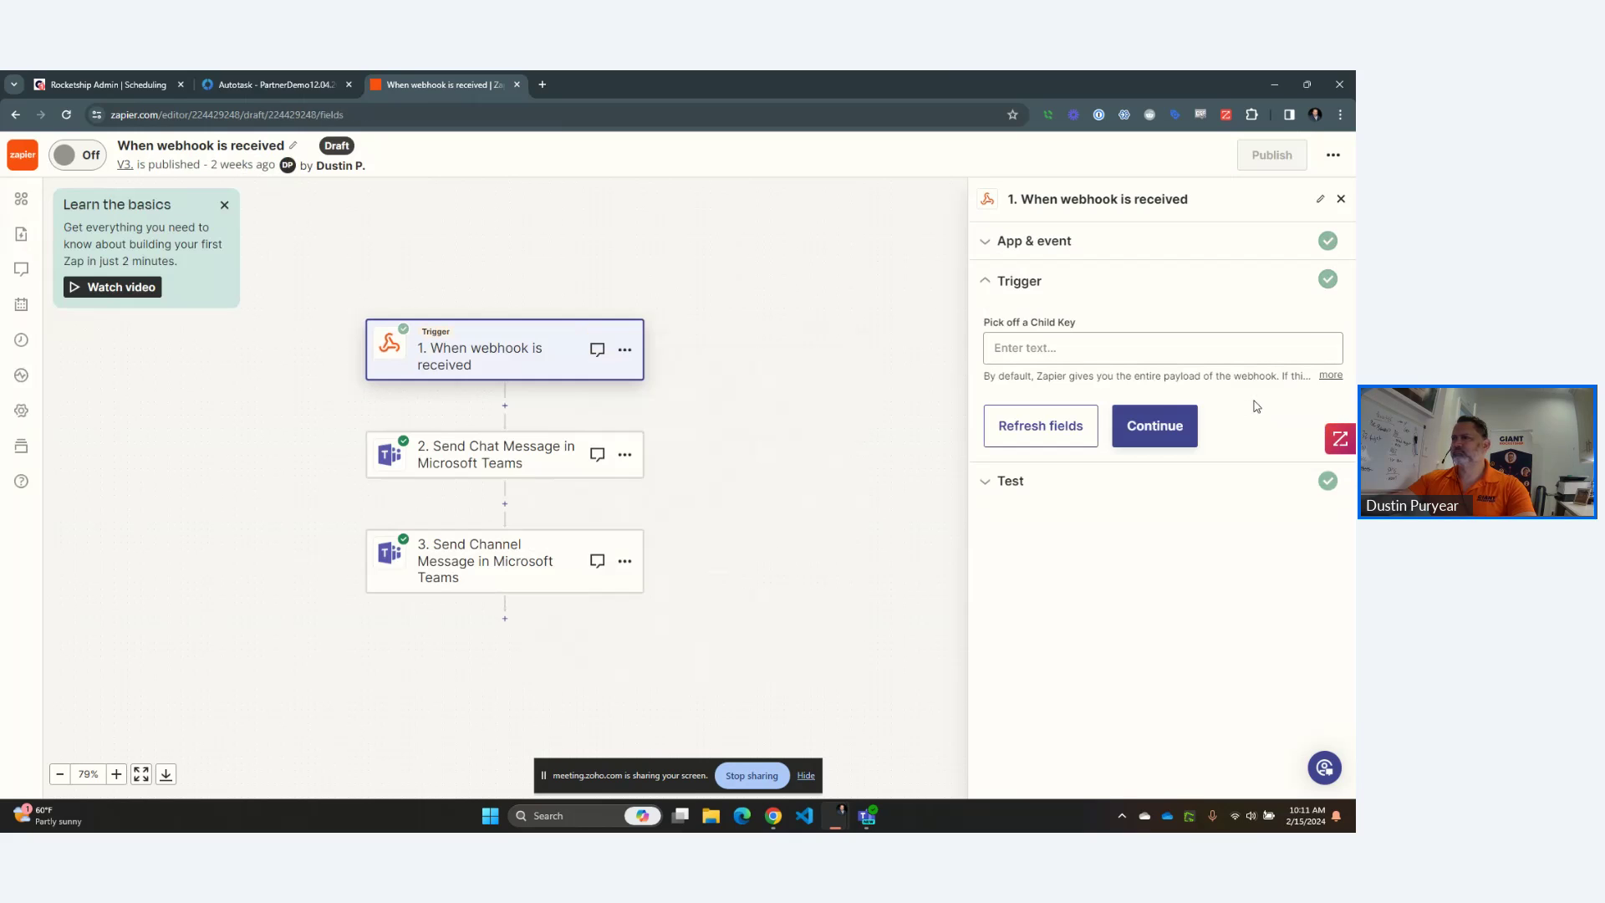
left_click(1034, 247)
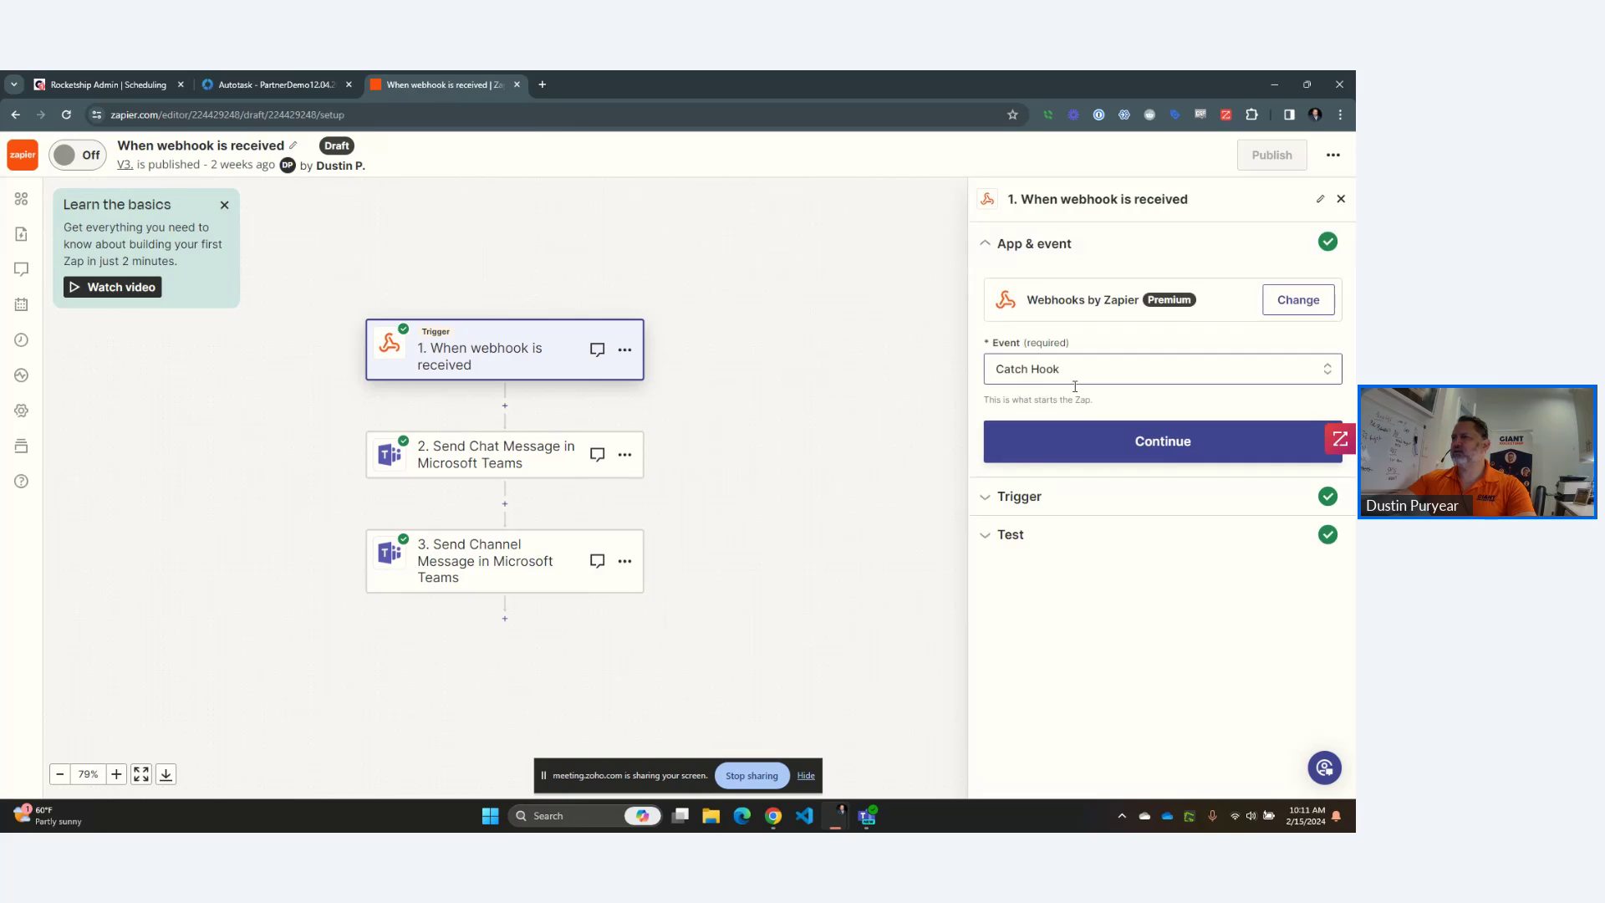
left_click(1019, 493)
left_click(1028, 479)
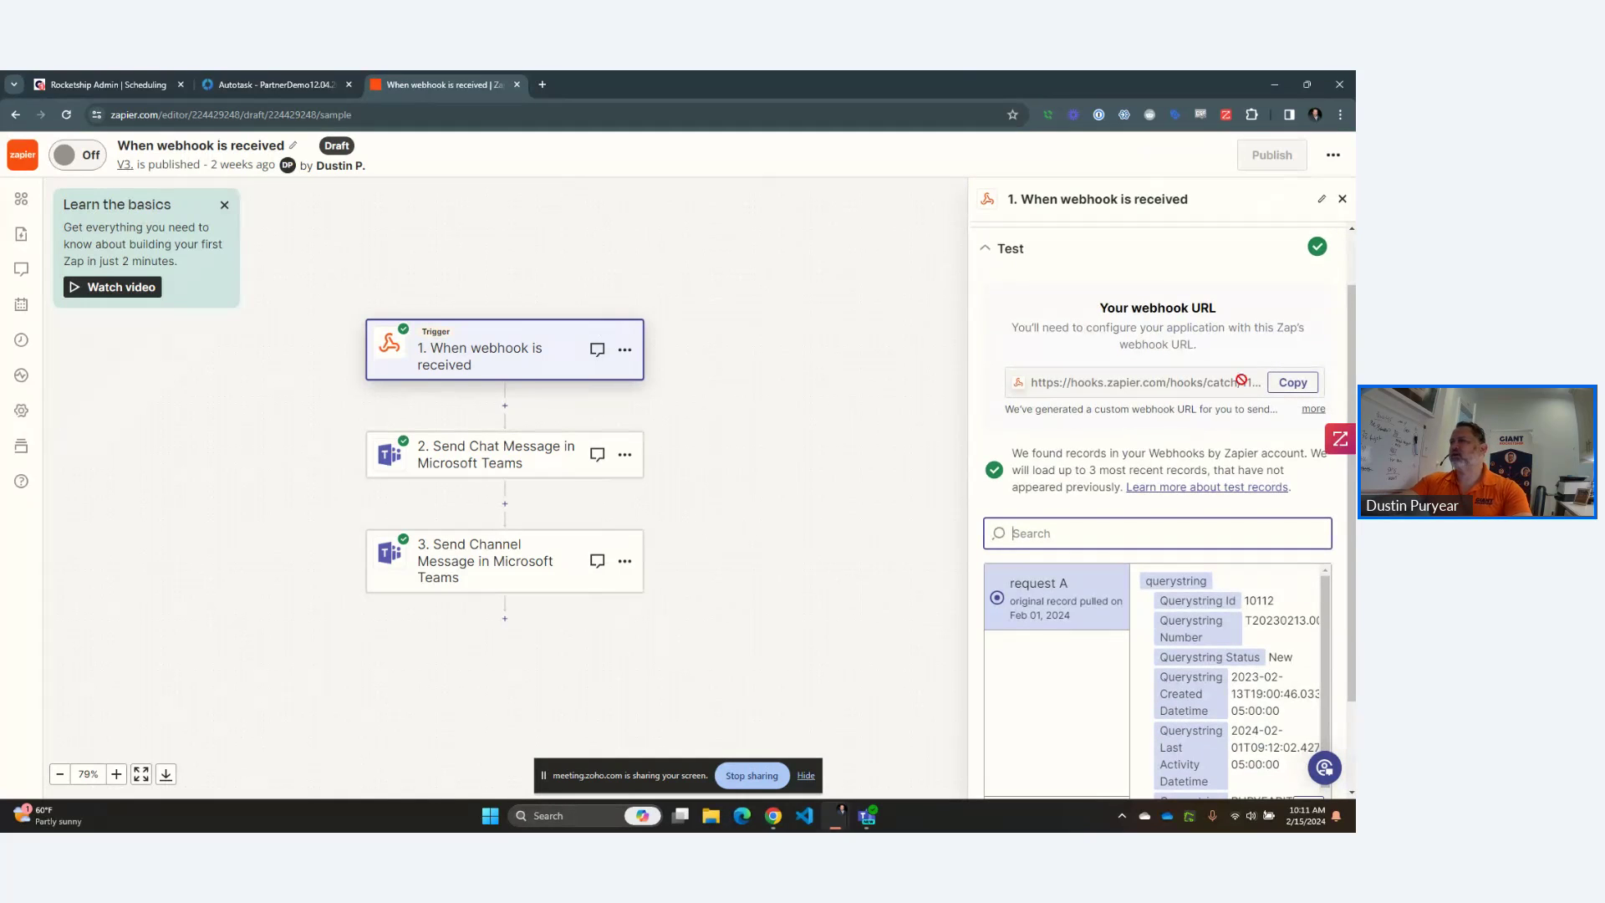
left_click(1285, 386)
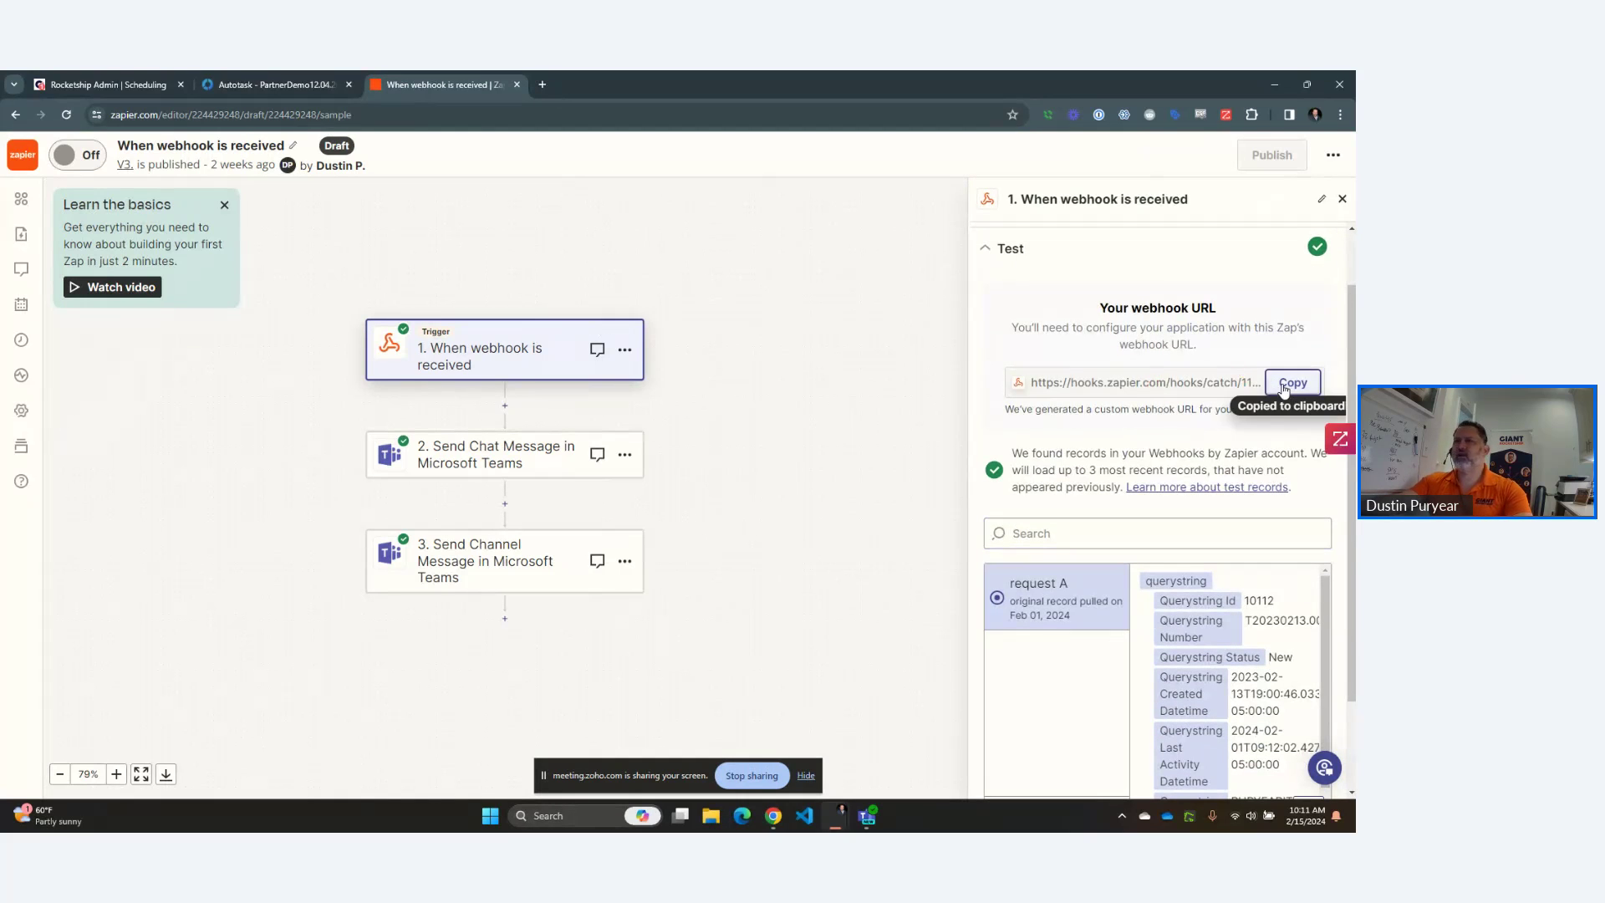
left_click(285, 85)
Find the copied webhook URL in the callout list and delete the Zapier #2 callout.
left_click(446, 390)
key("ctrl+f")
key("ctrl+v")
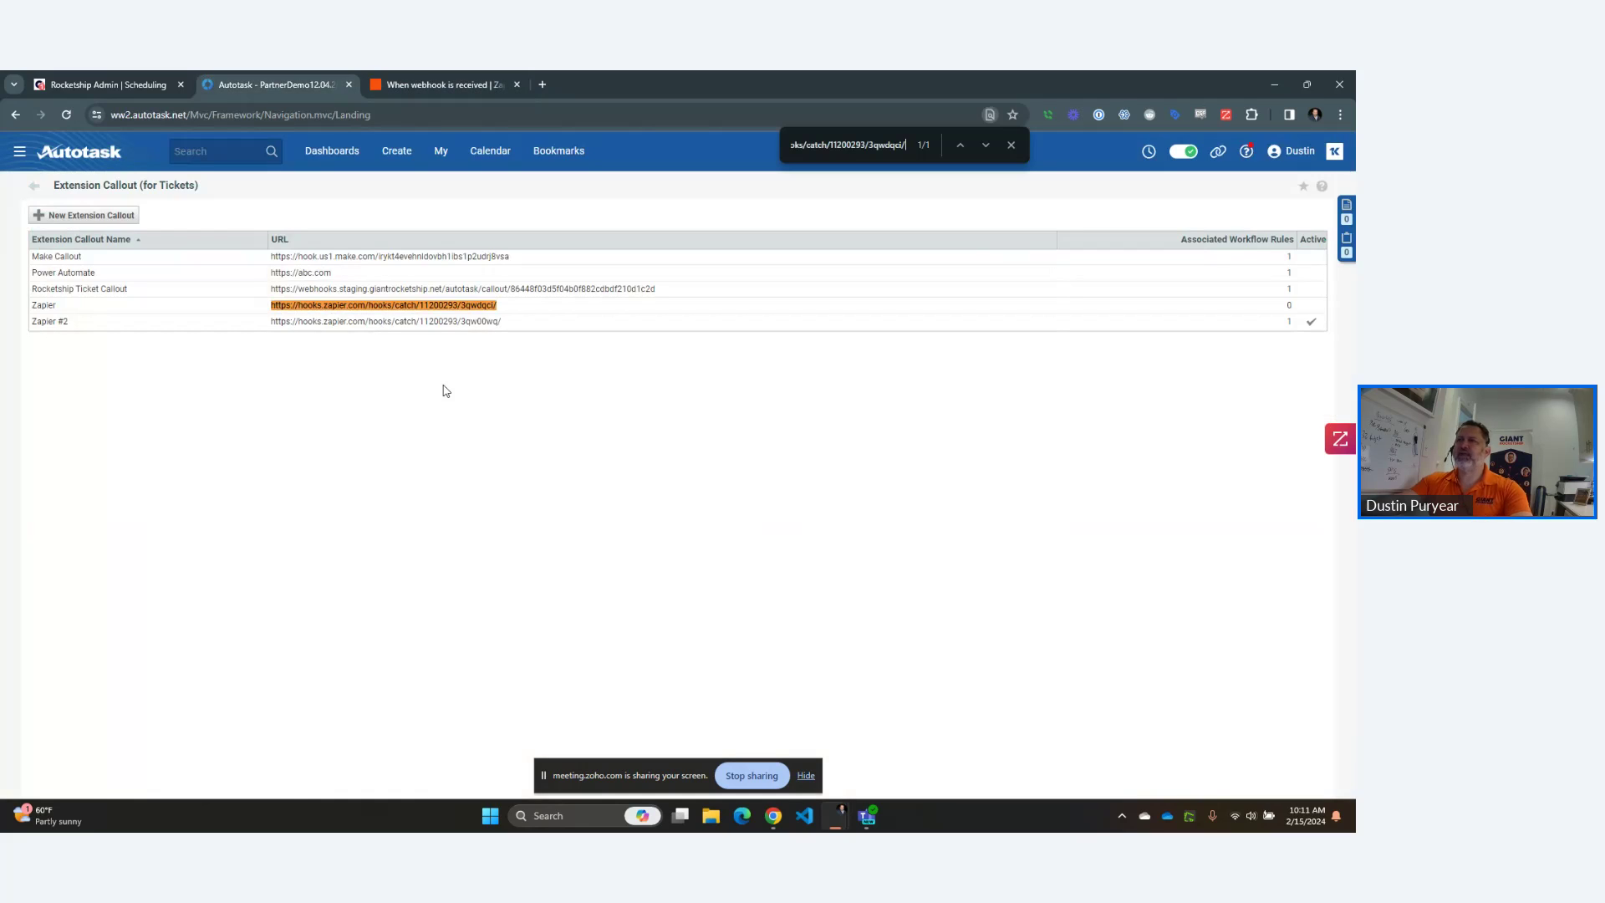
left_click(431, 321)
left_click(494, 371)
left_click(733, 261)
left_click(790, 222)
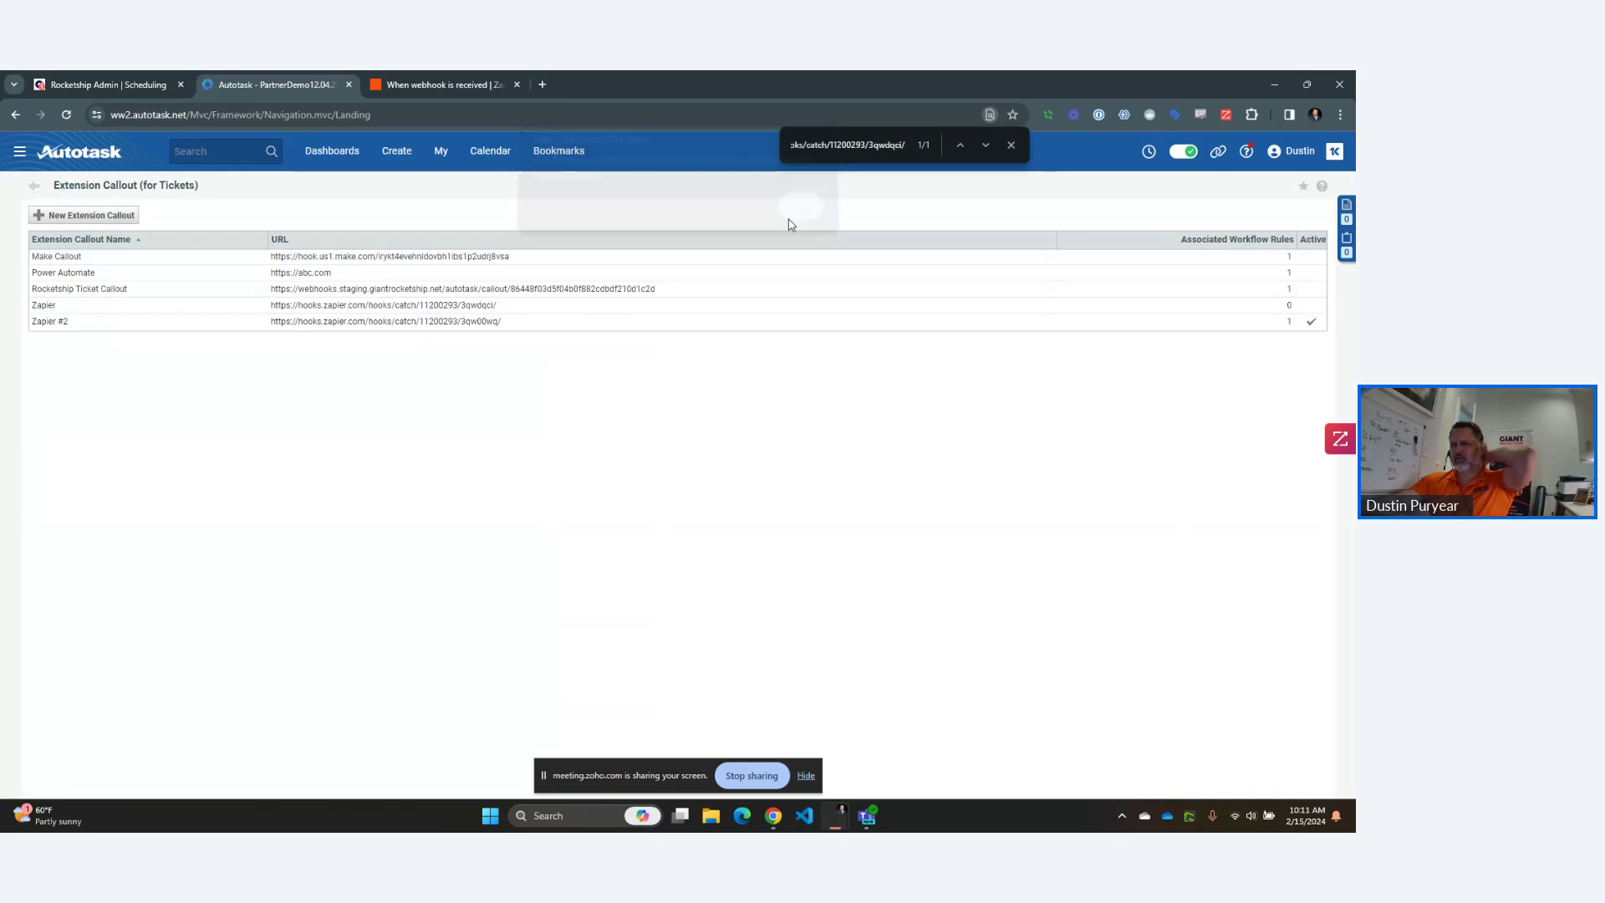
Edit the Zapier callout, verify its URL, mark it Active and save.
left_click(458, 305)
left_click(501, 324)
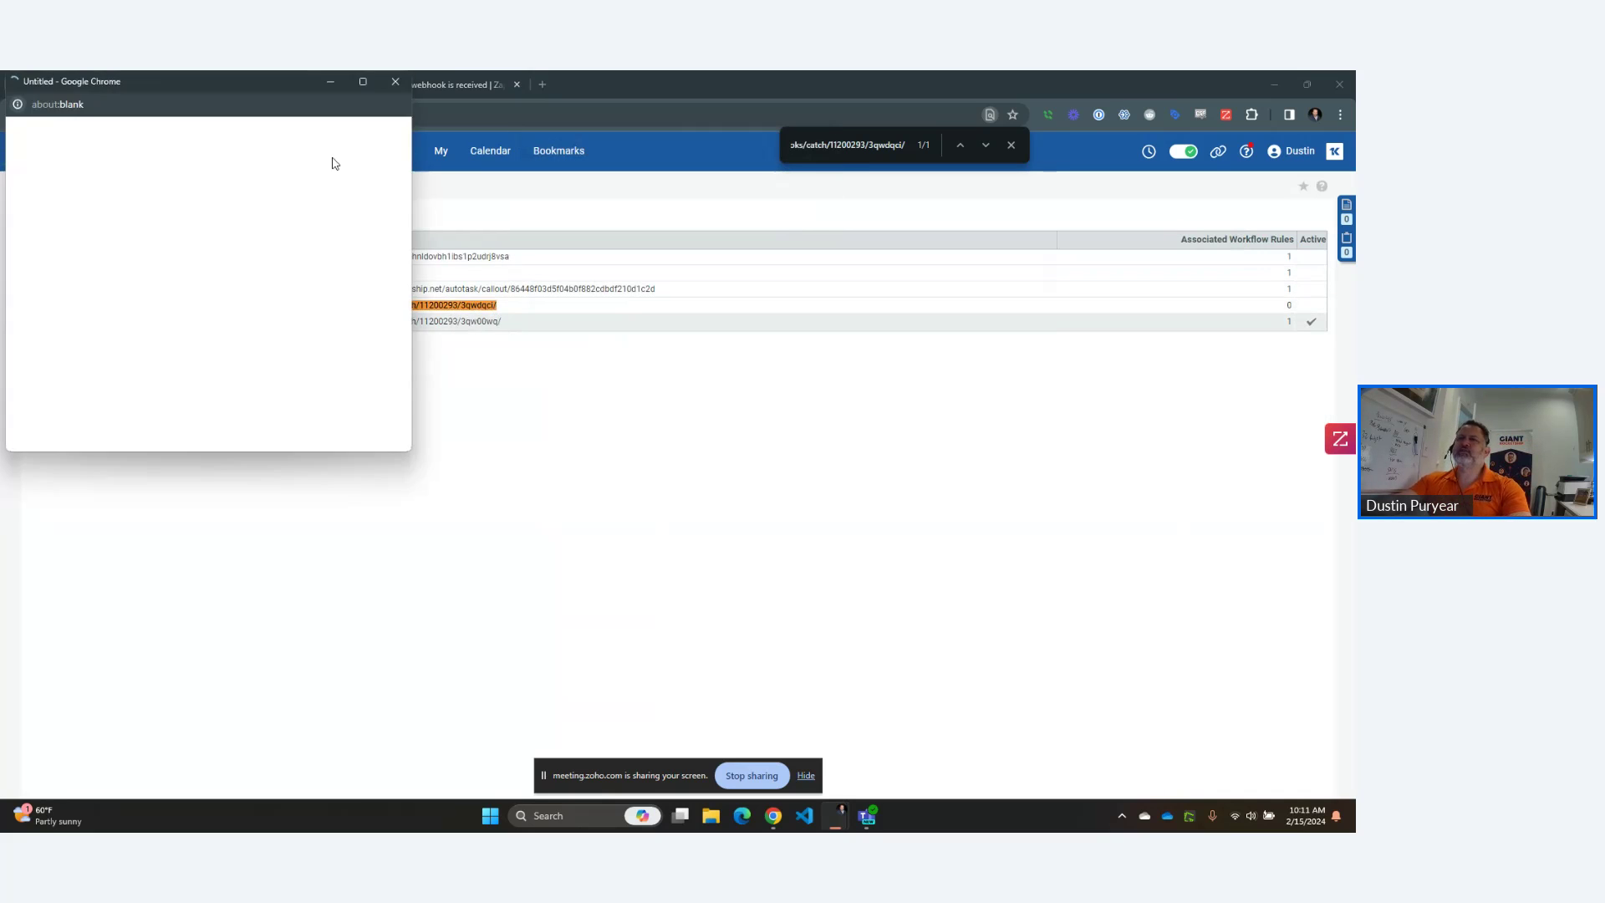
left_click_drag(228, 85, 662, 142)
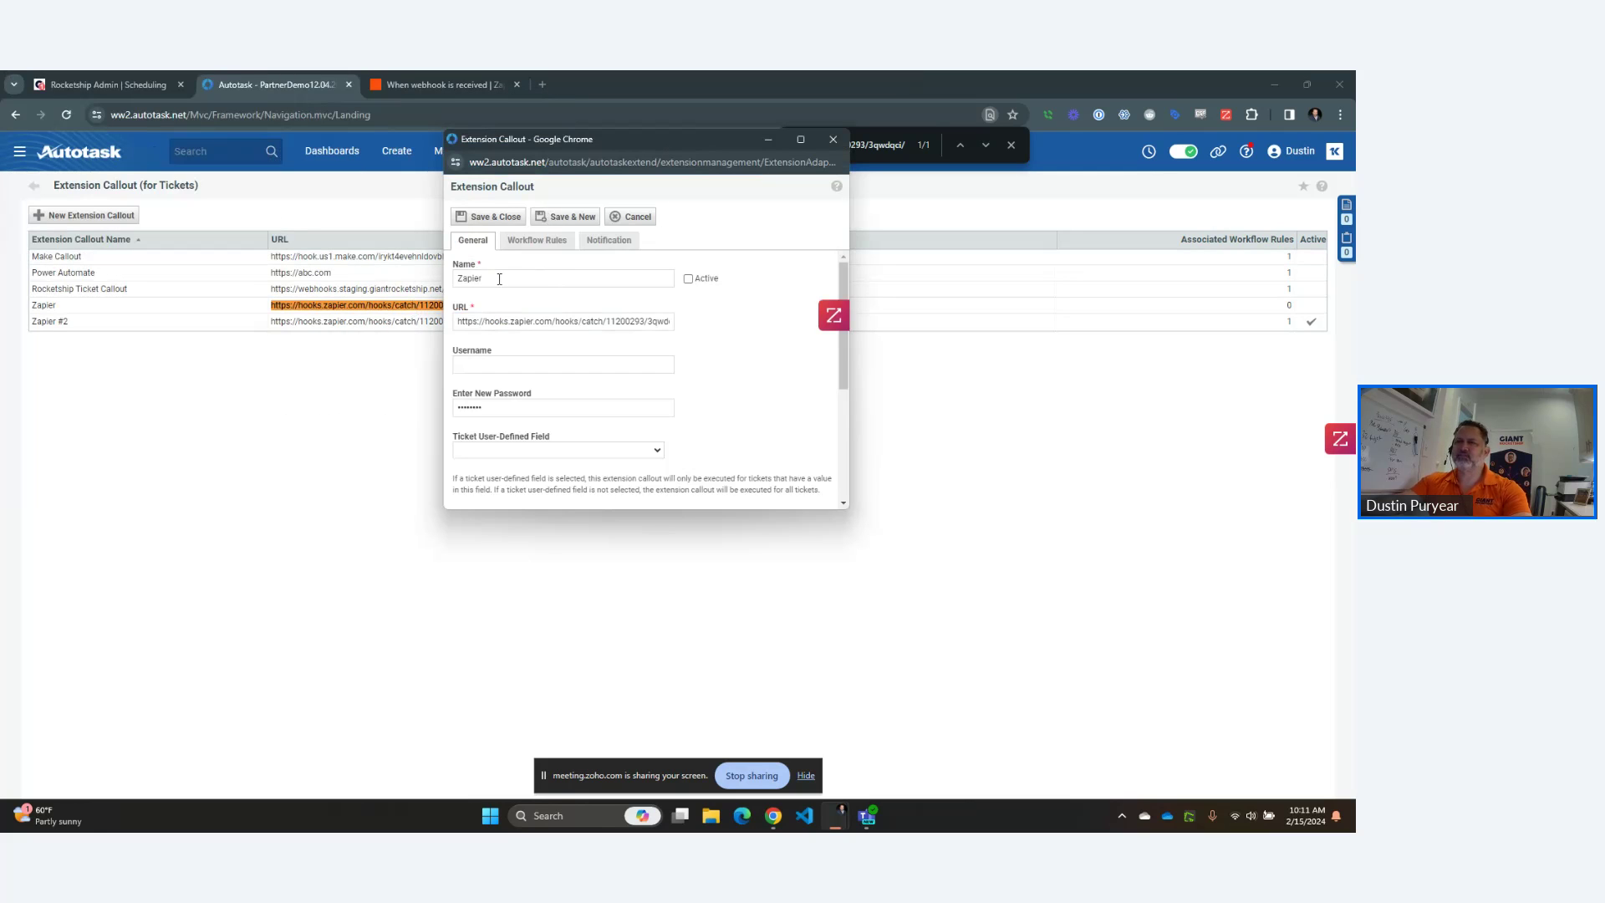
left_click(557, 322)
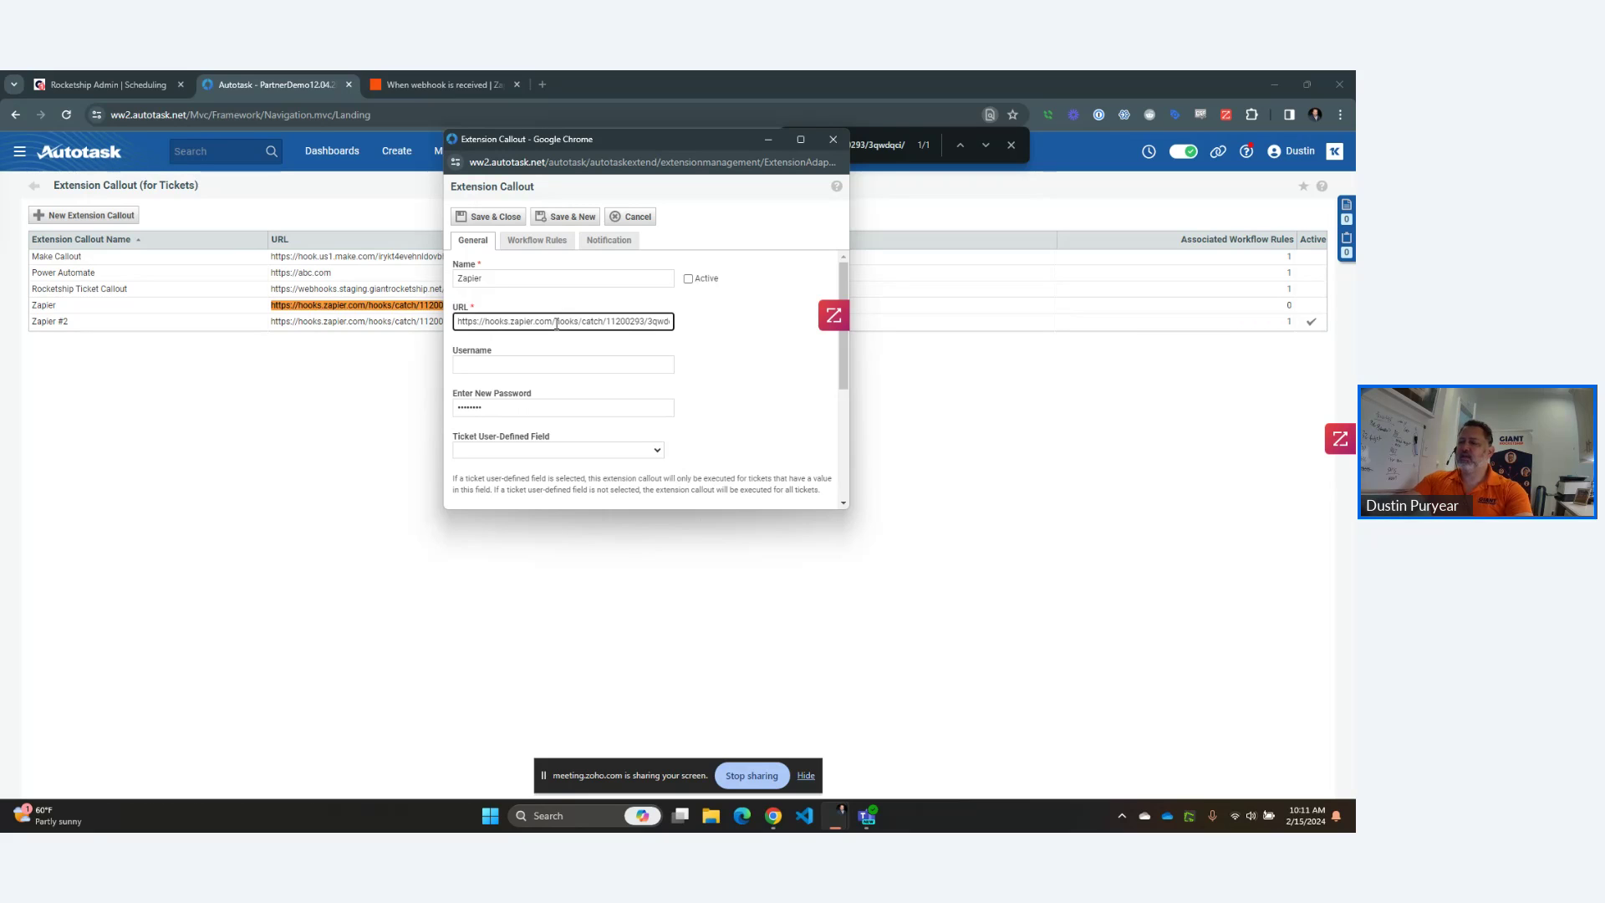
key("End")
key("Home")
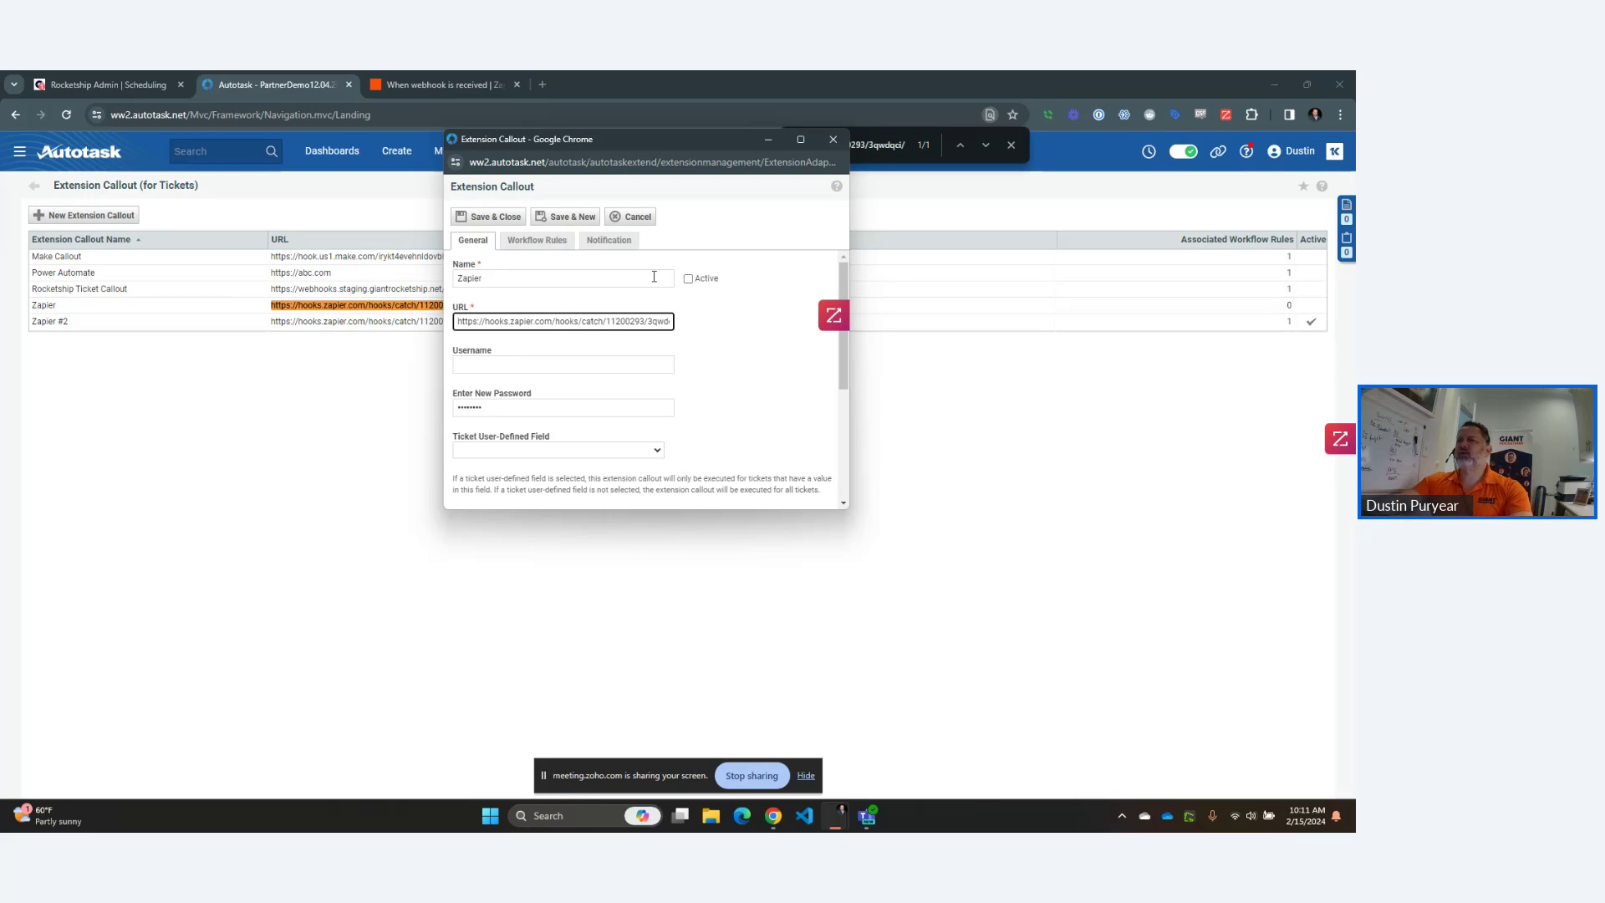
left_click(688, 278)
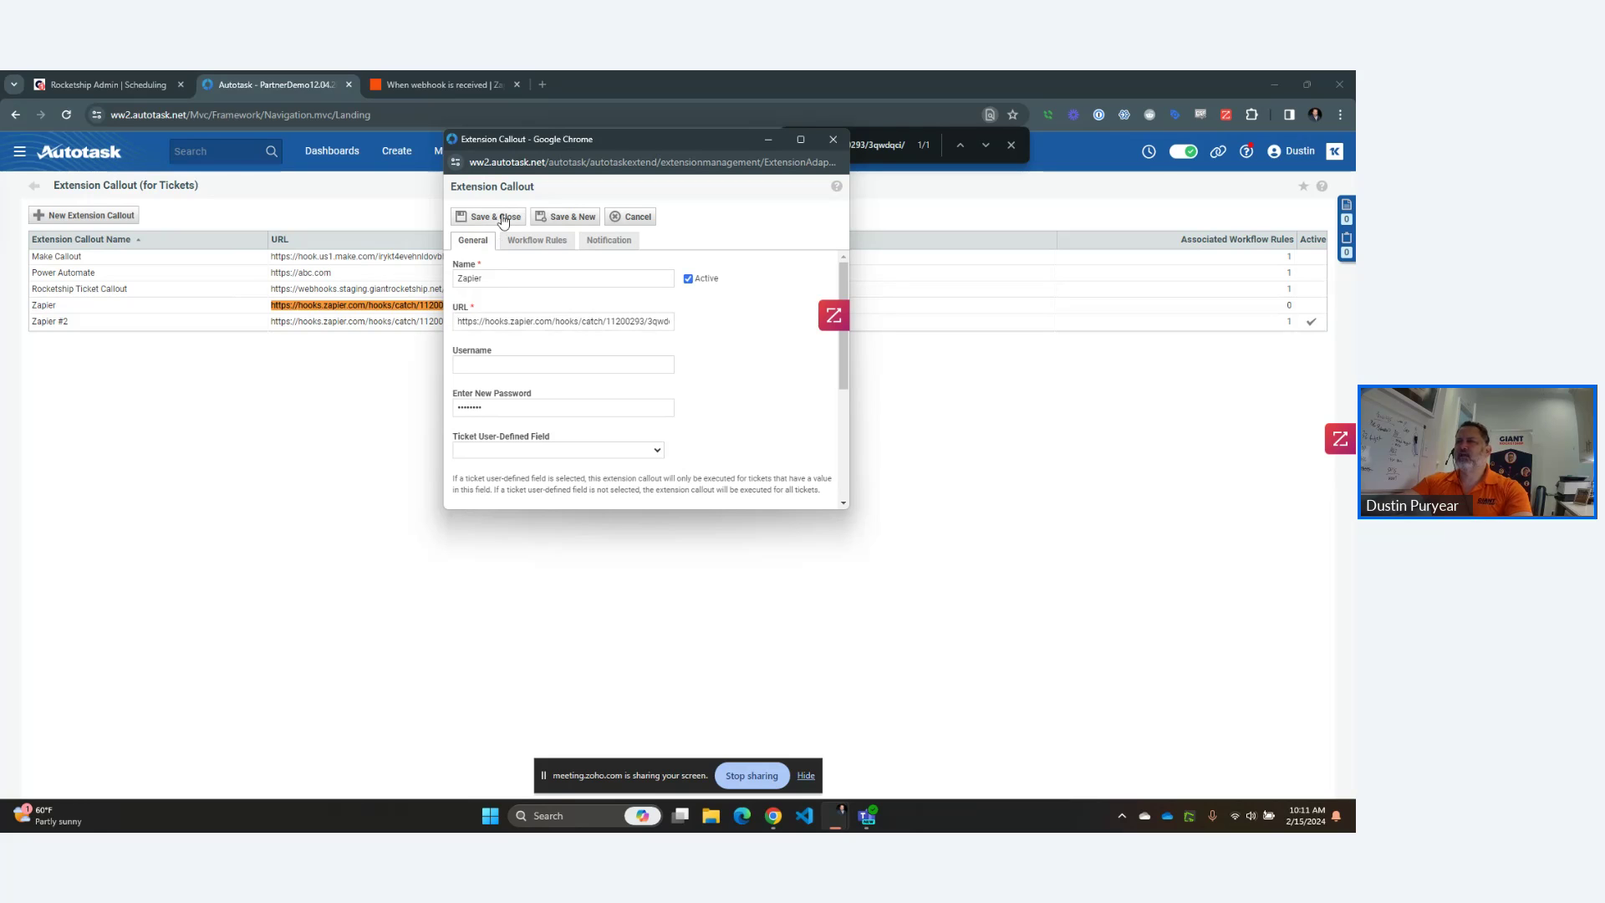
left_click(502, 218)
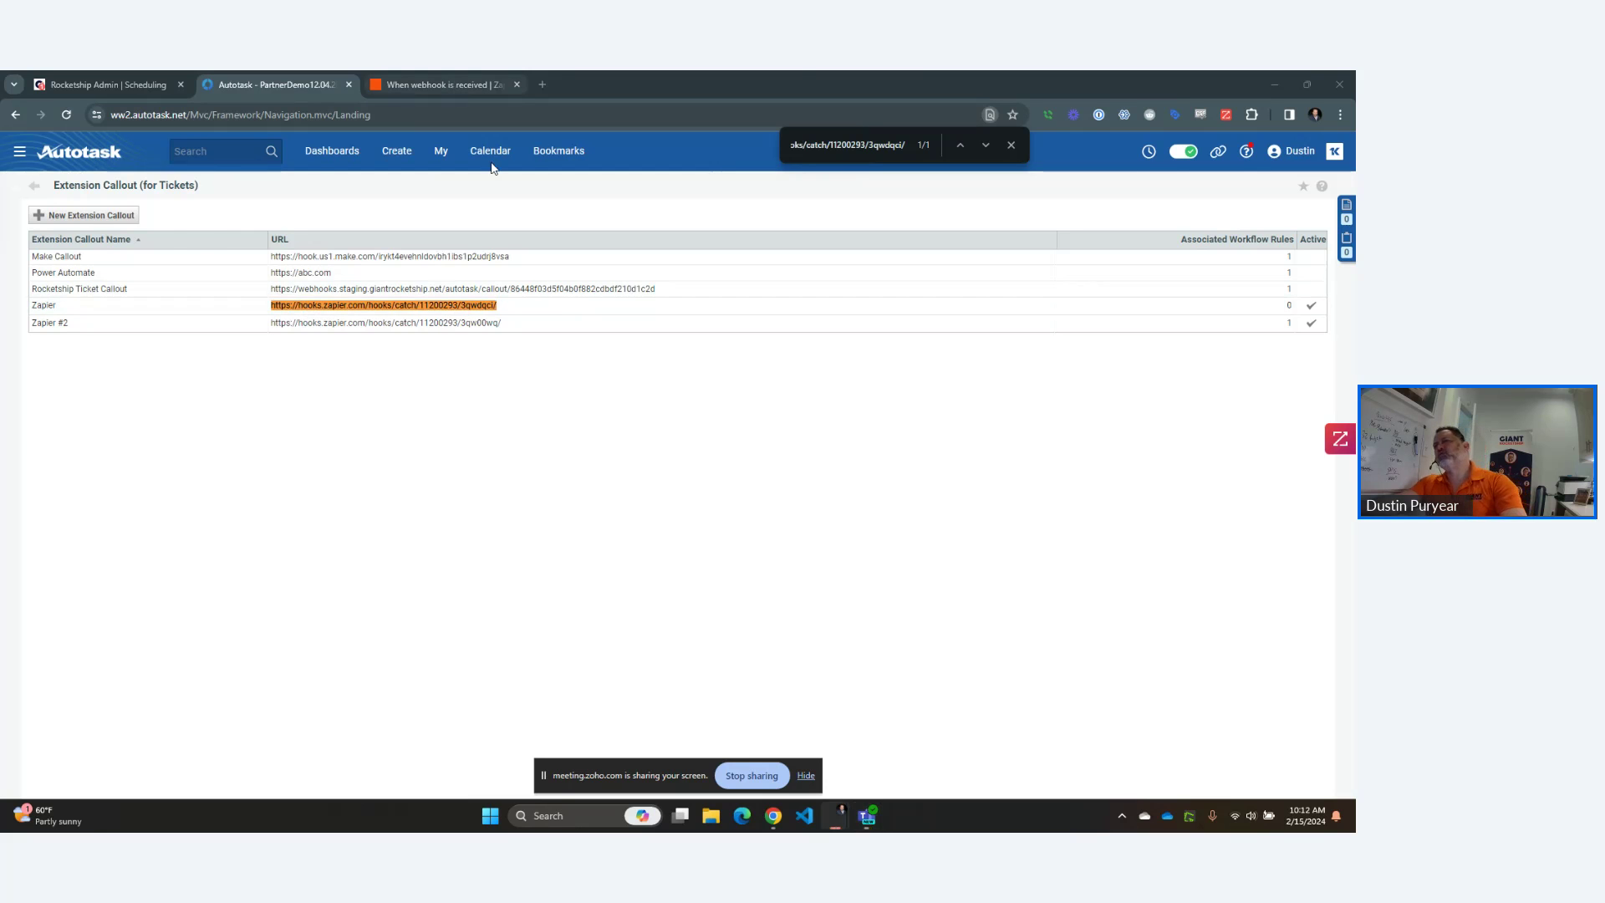
left_click(449, 82)
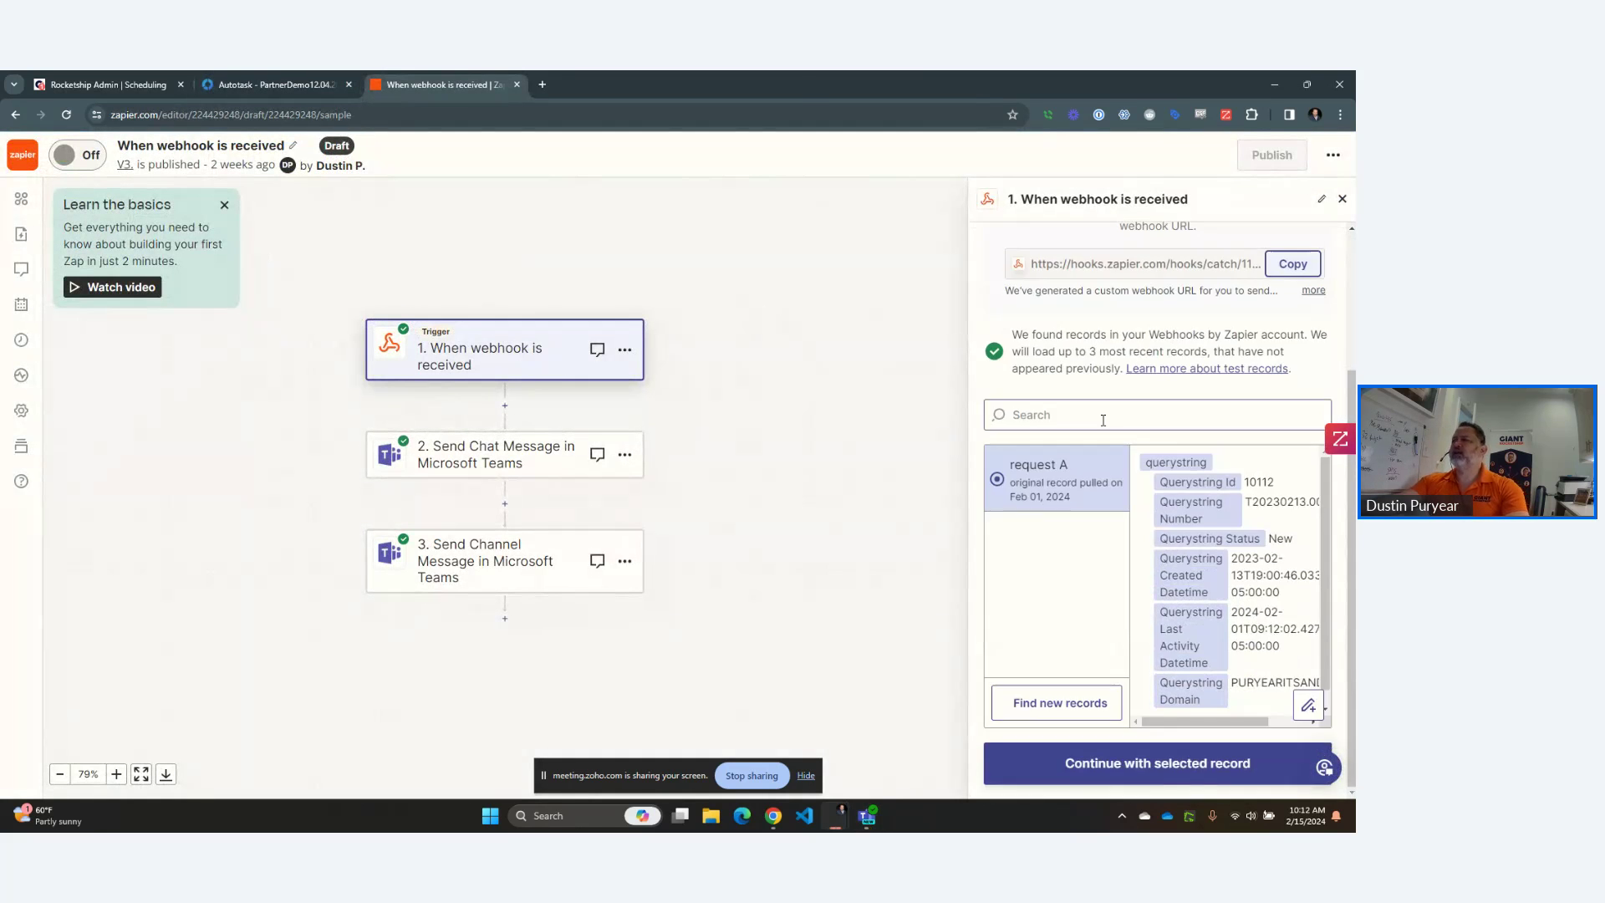
scroll(1218, 452, "down", 2)
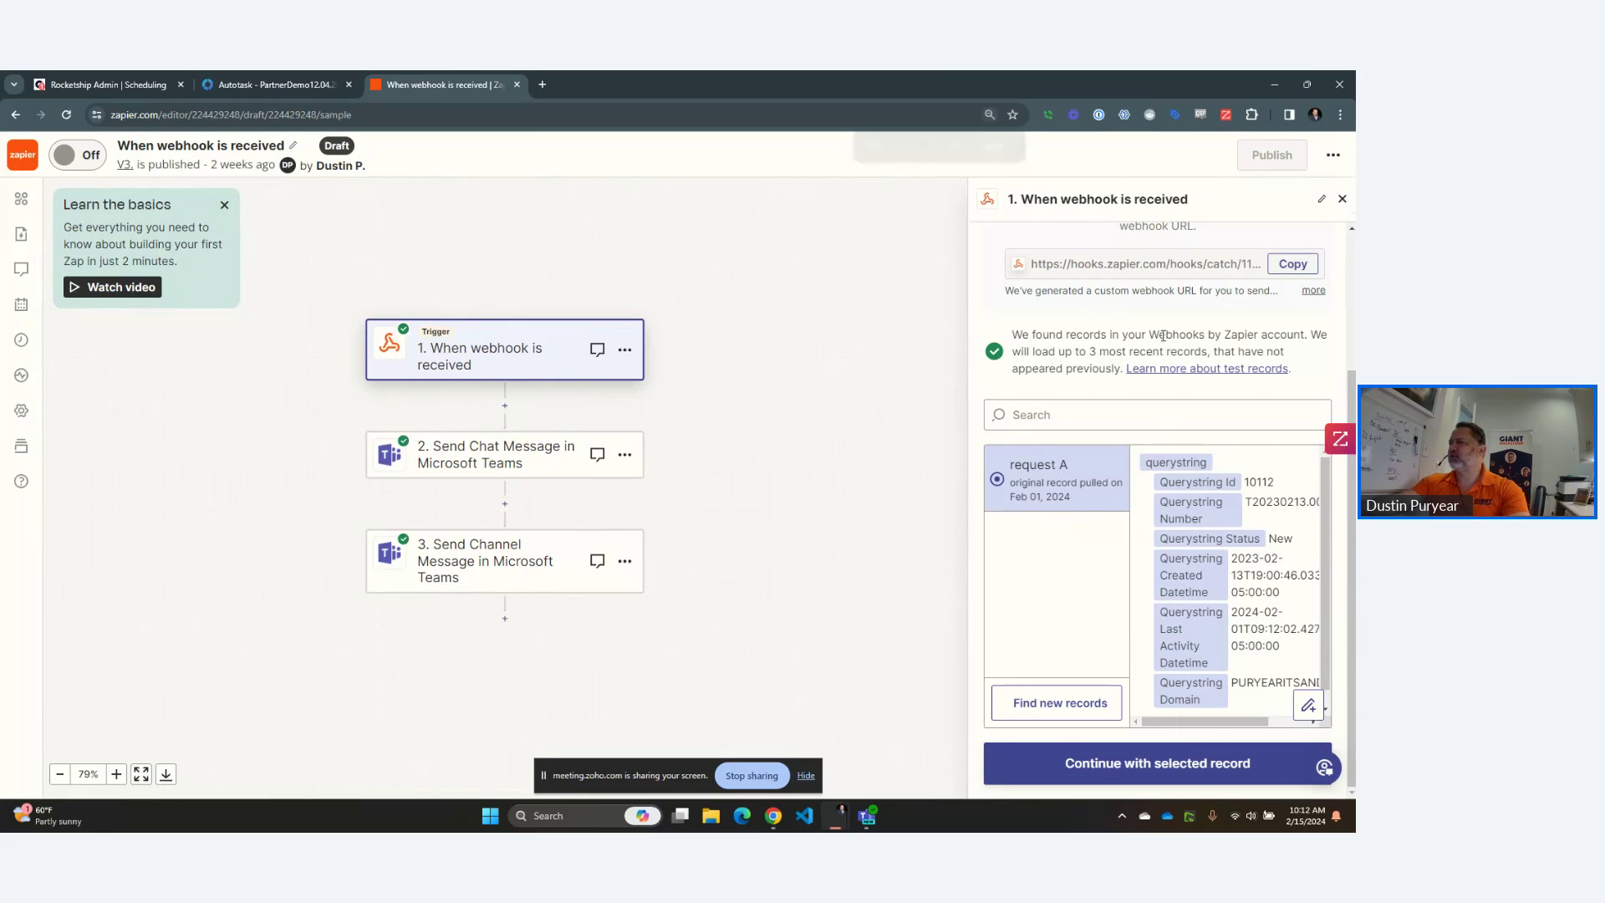
key("ctrl+minus")
scroll(1275, 528, "down", 1)
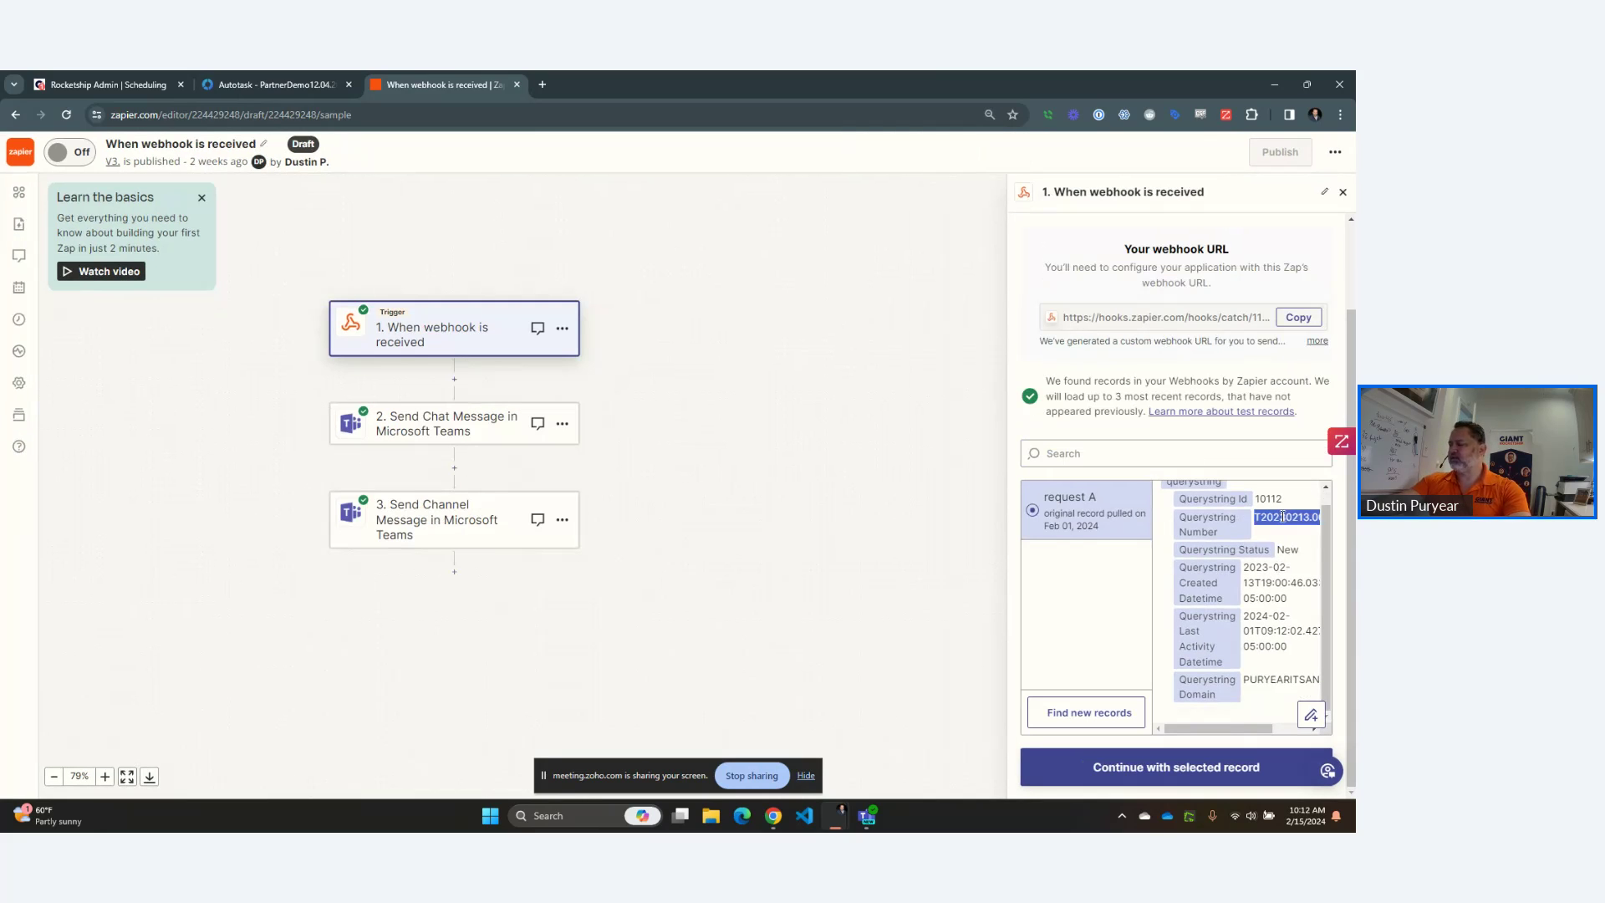
double_click(1287, 549)
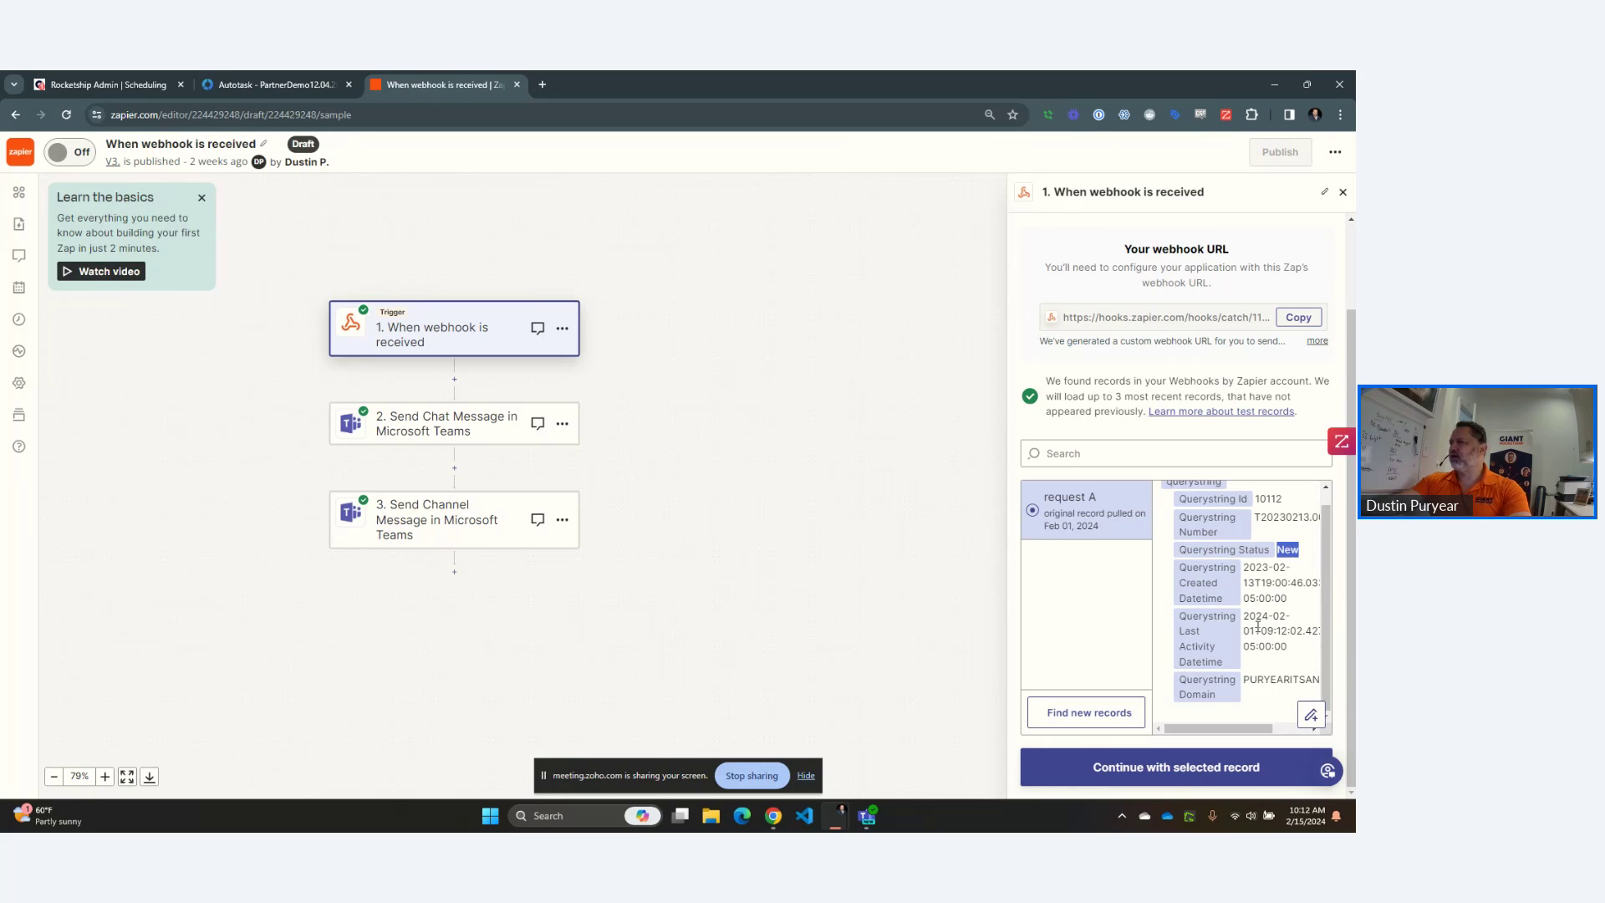
left_click_drag(1244, 568, 1292, 587)
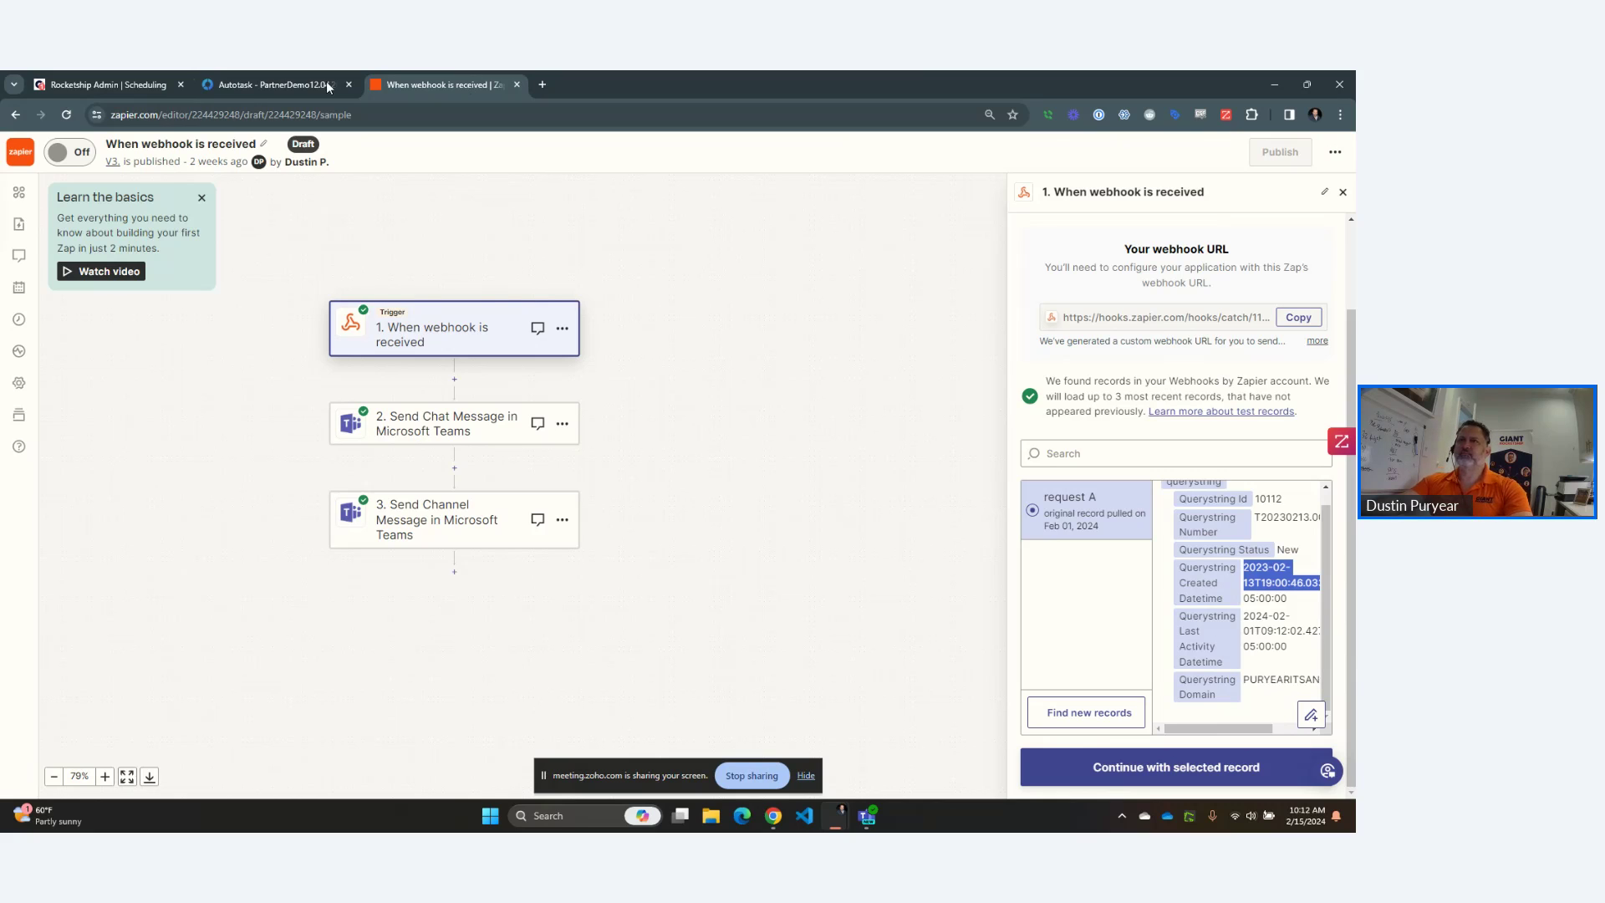
left_click(248, 86)
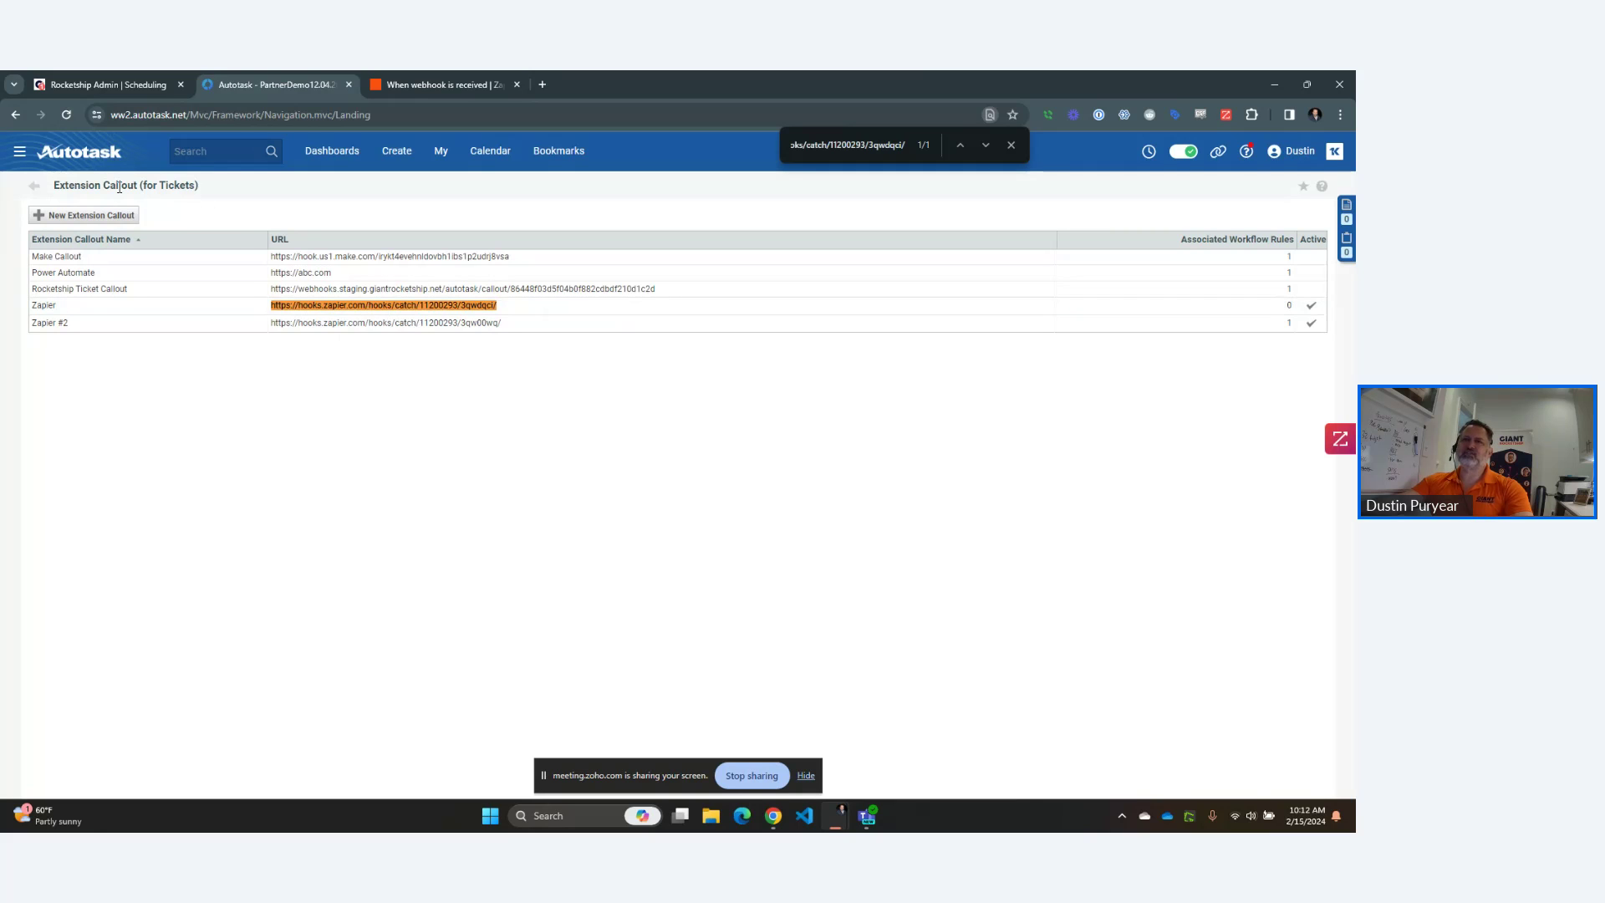
Open recent ticket T20120530.0001 for ABLE Manufacturing HQ from Recent Items in a new tab.
left_click(26, 153)
left_click(1152, 154)
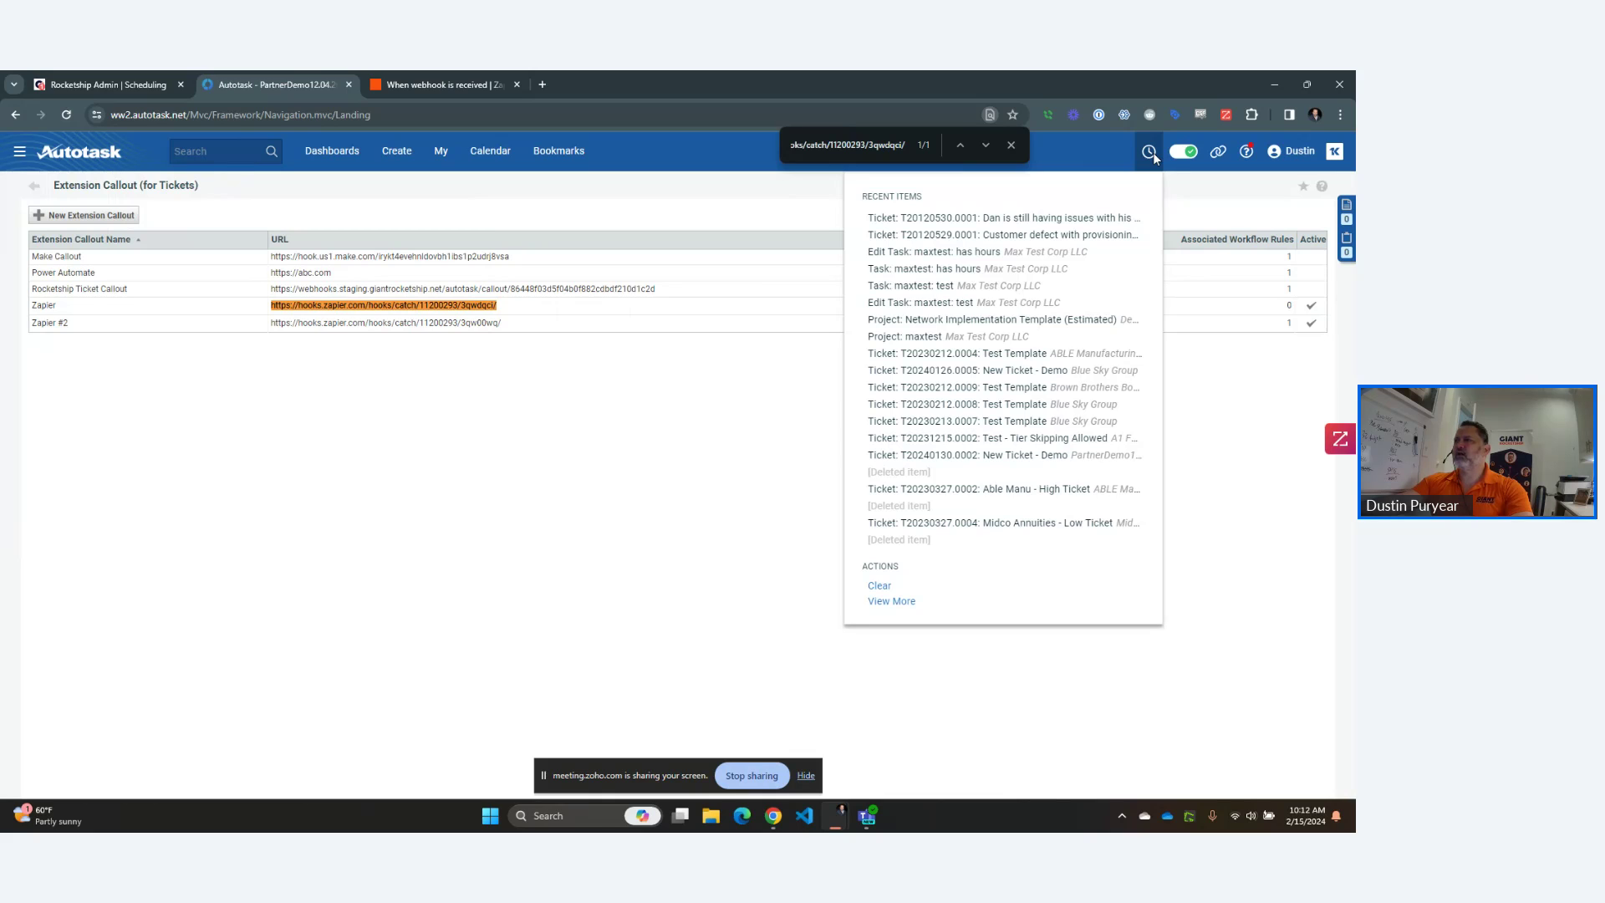
left_click(974, 219)
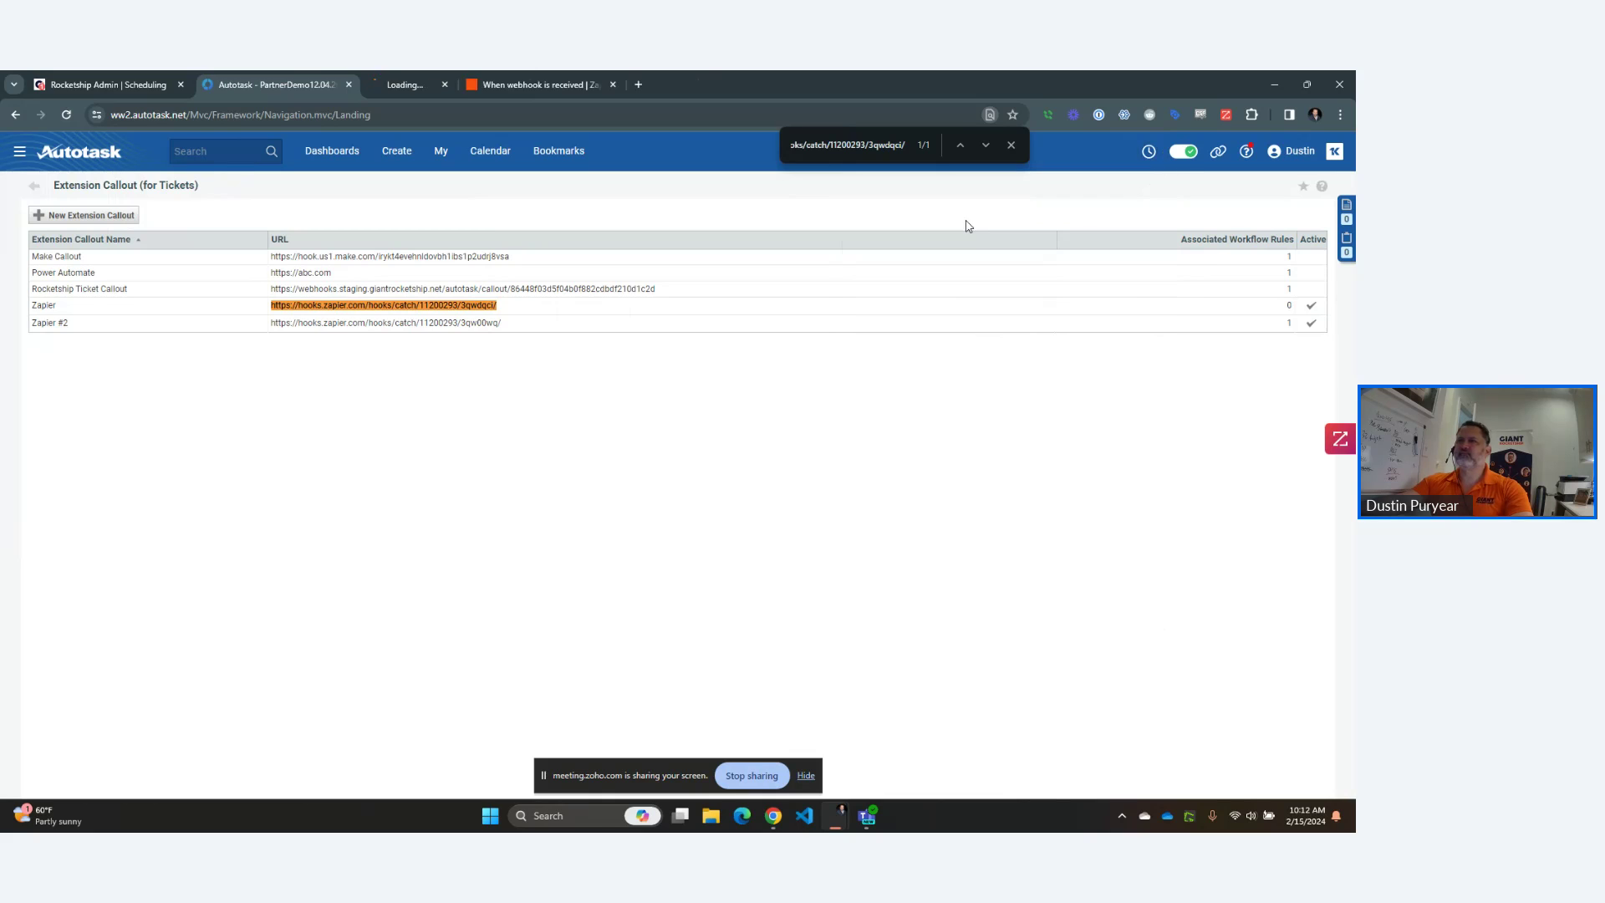
left_click(402, 84)
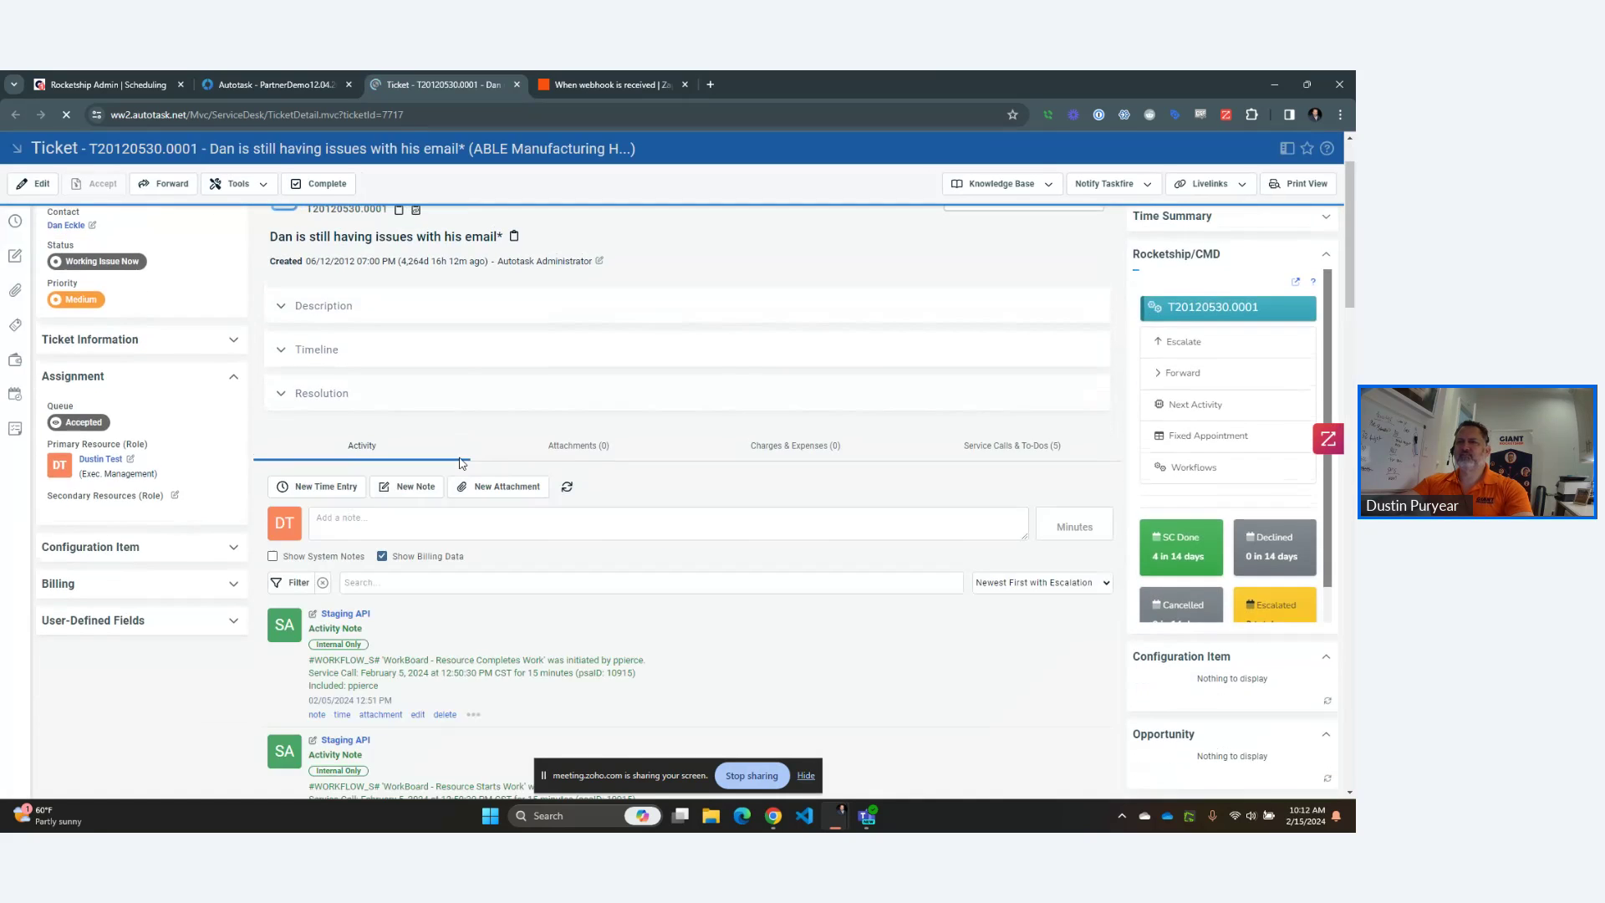
scroll(462, 463, "down", 3)
scroll(462, 463, "up", 3)
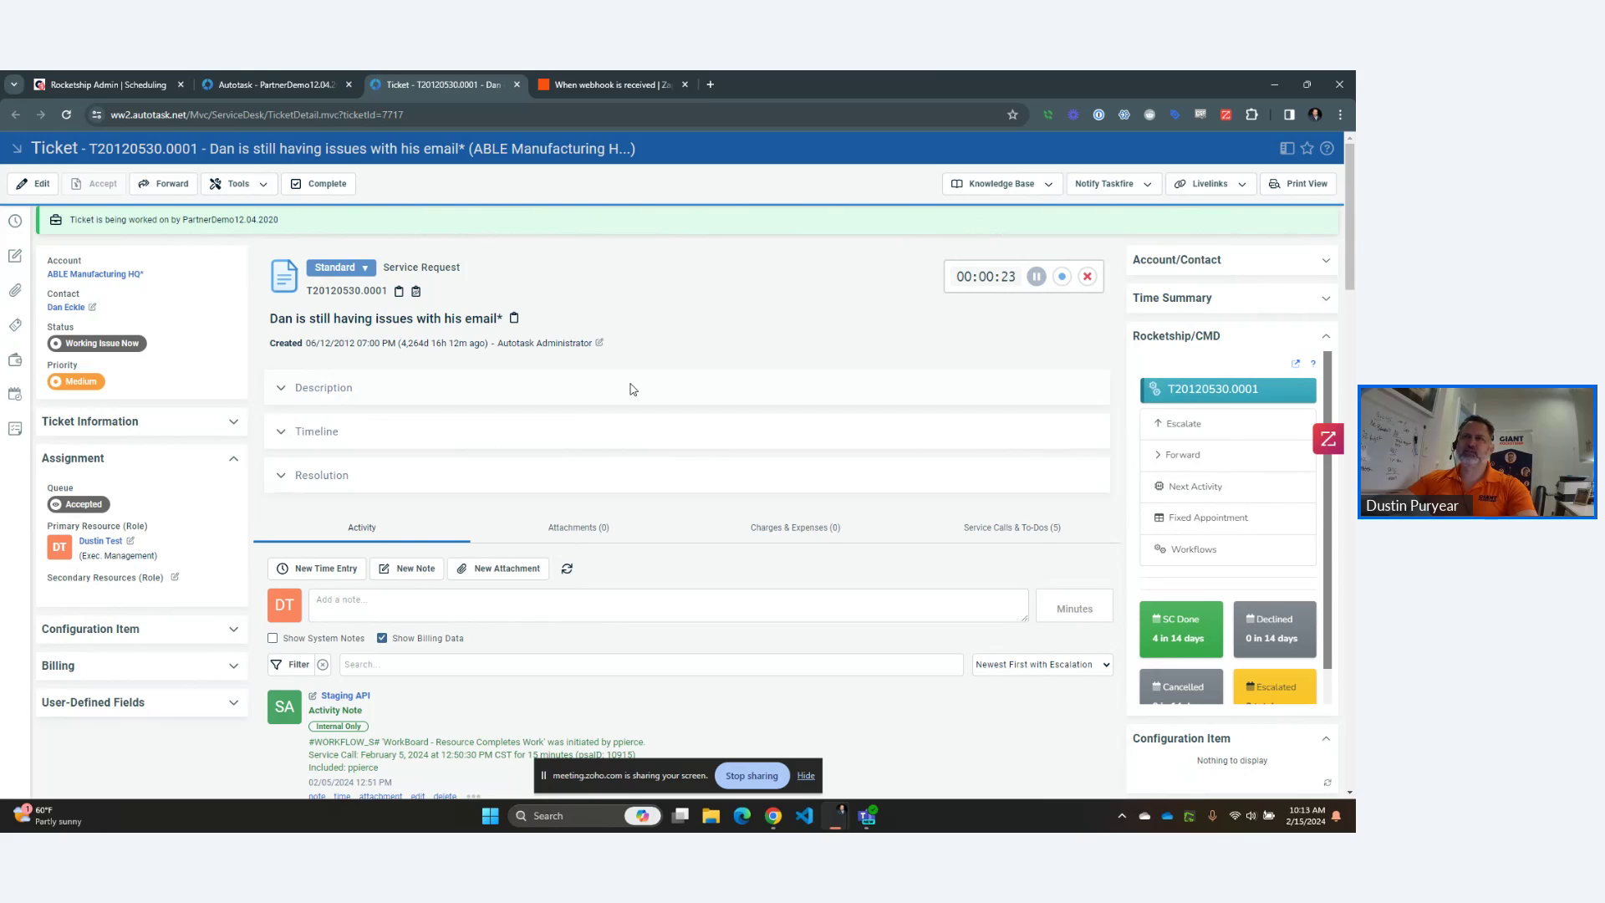
Navigate from the callout list to the Admin Service Desk workflow rules.
left_click(284, 87)
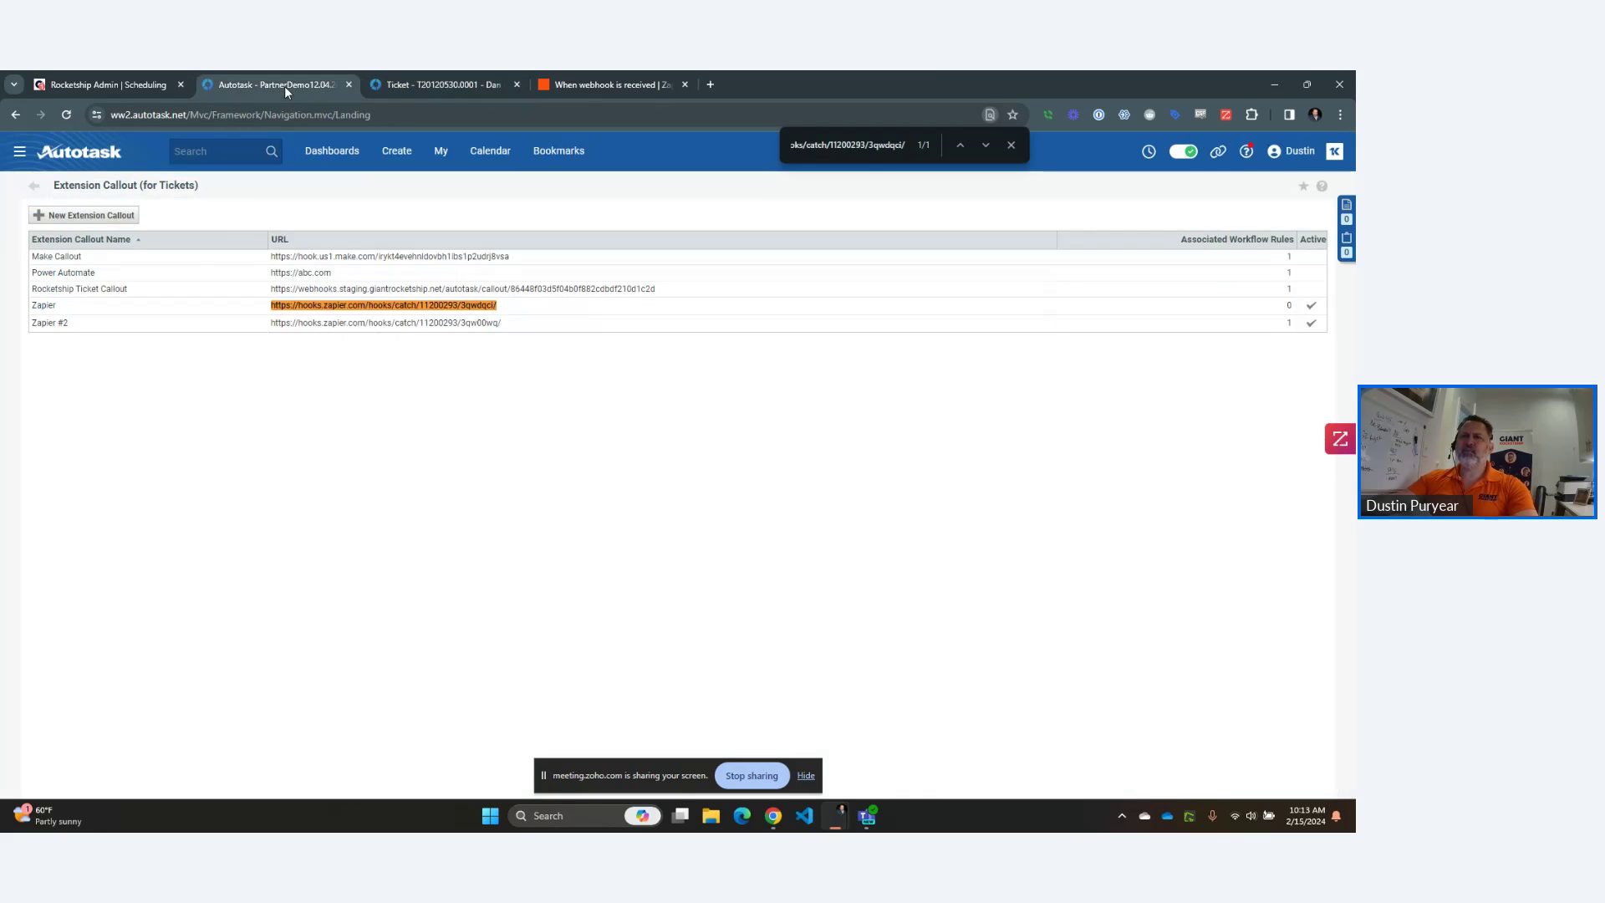
left_click(20, 151)
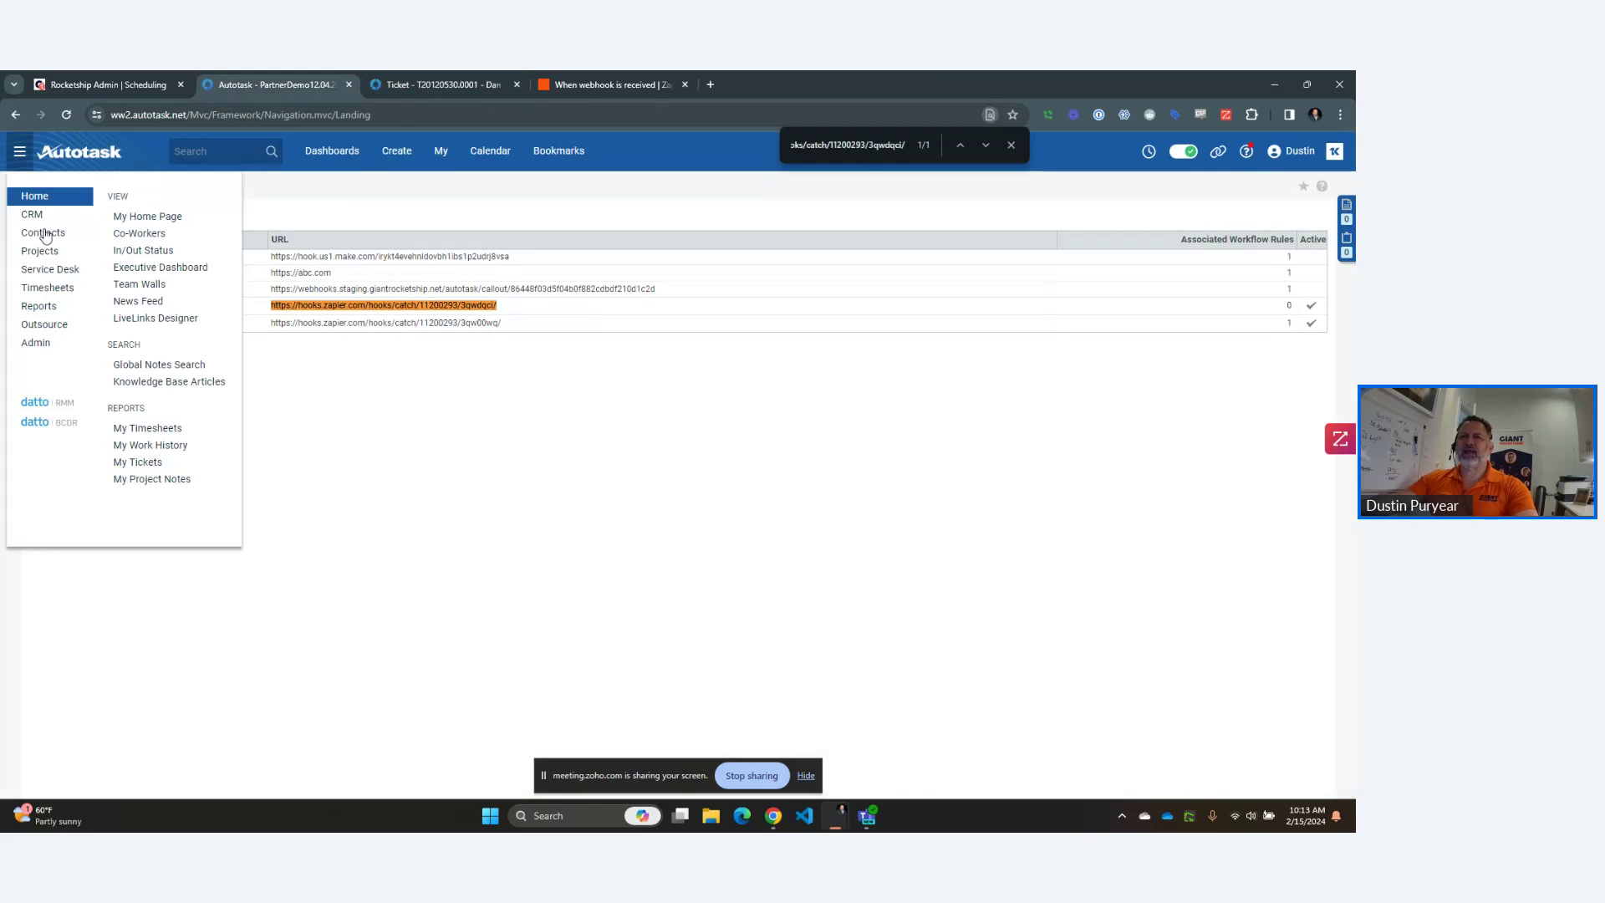
left_click(47, 346)
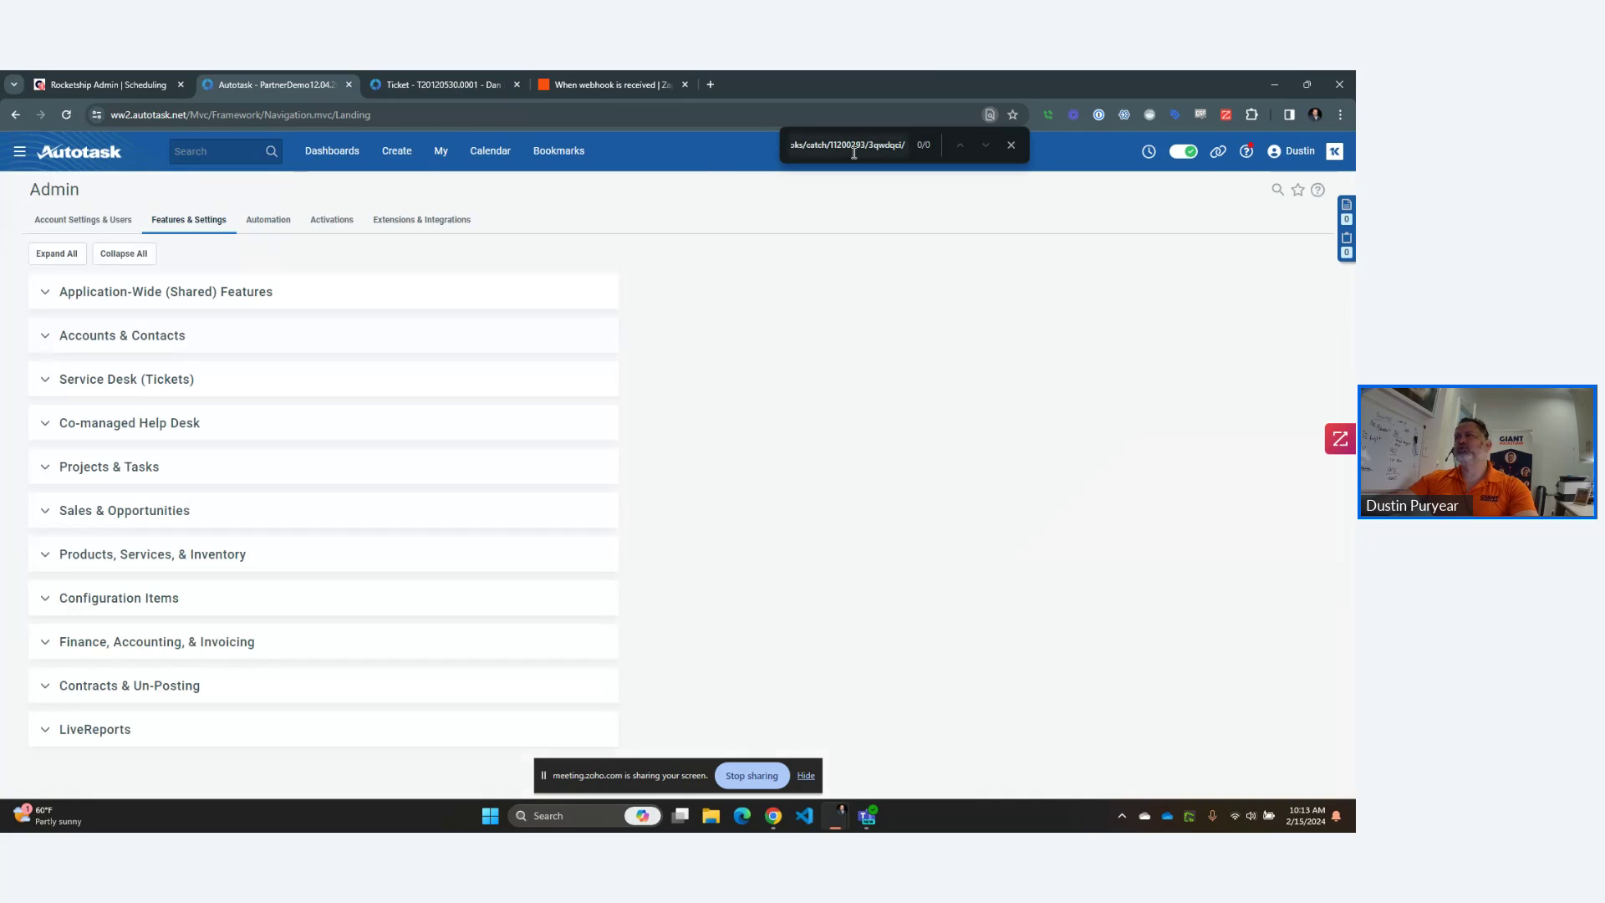
left_click(1010, 145)
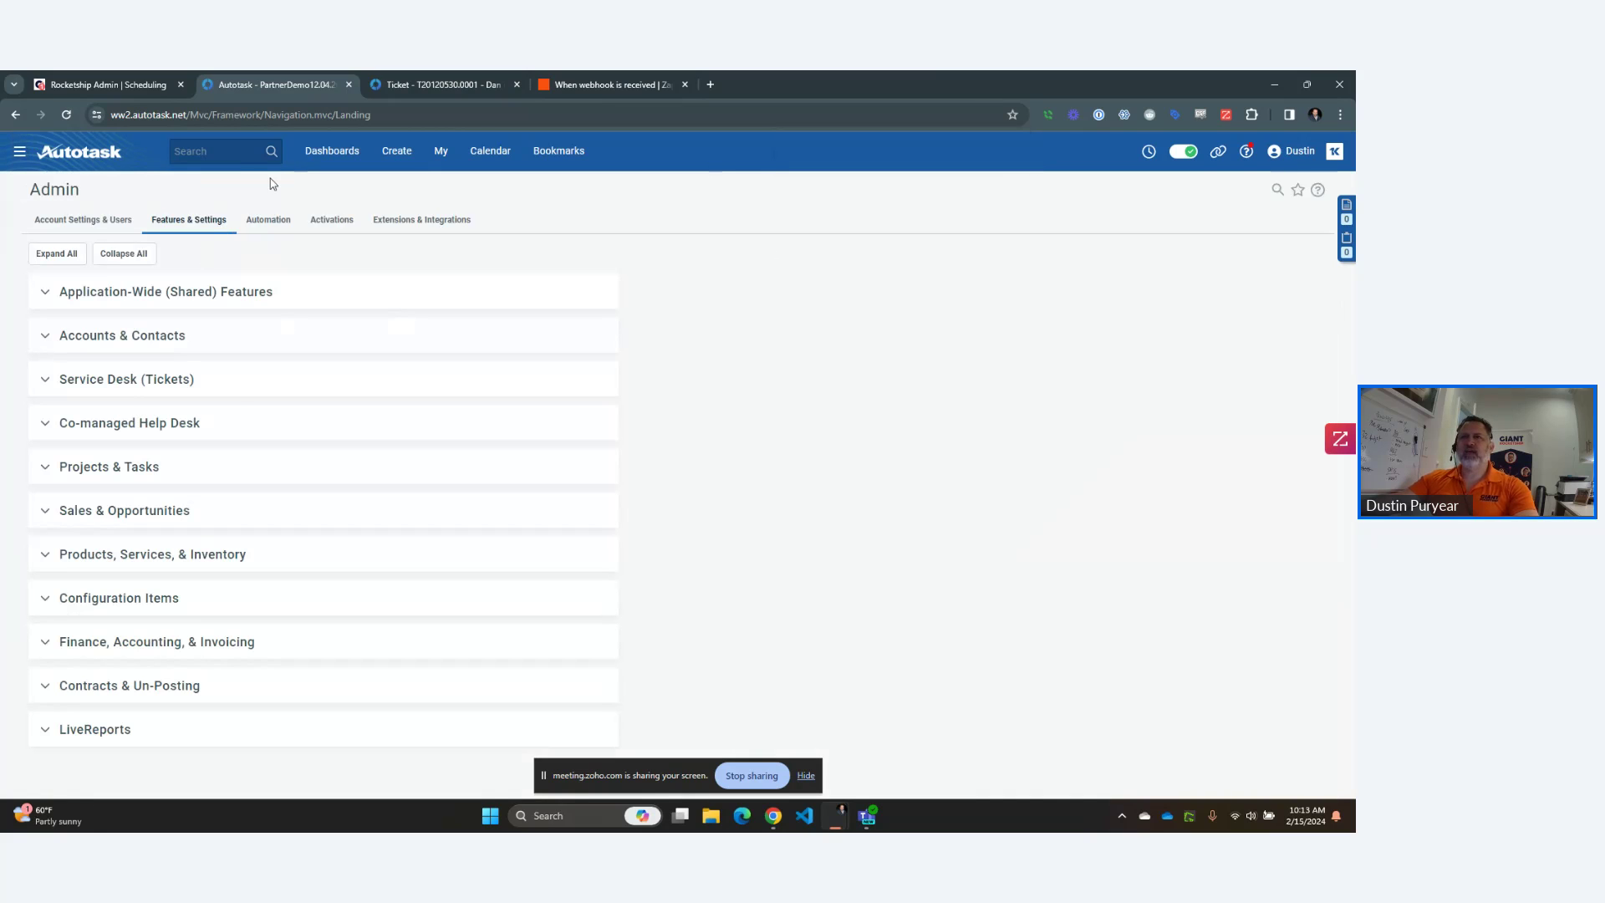
left_click(19, 152)
mouse_move(40, 345)
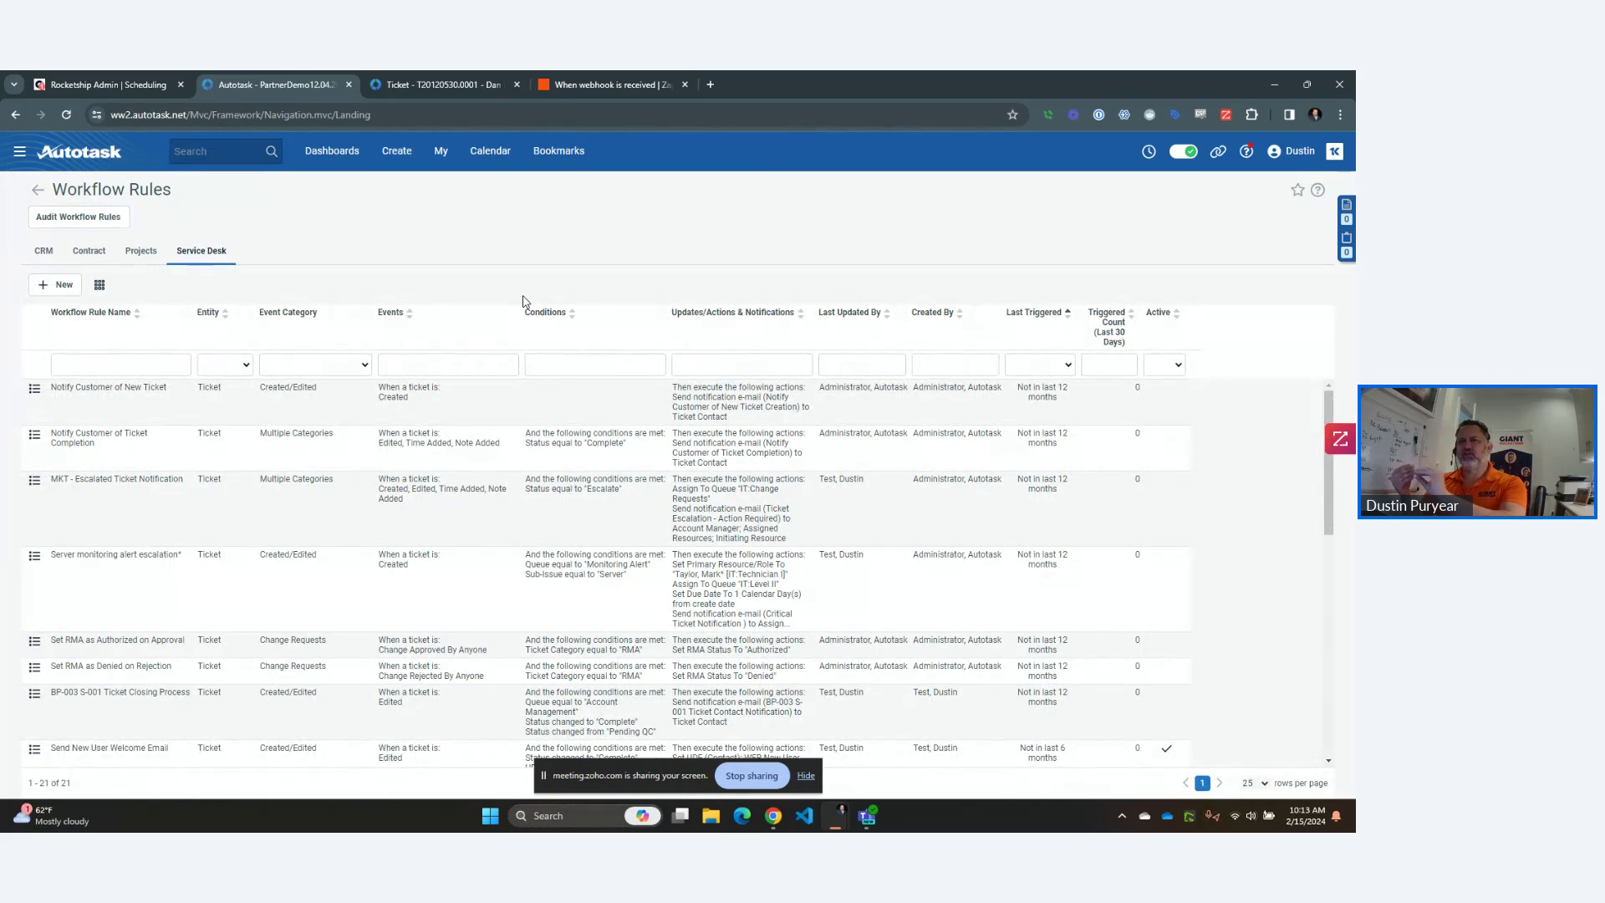
Filter the workflow rules by 'zapier' and bring up the ZAPIER WEBHOOK rule's actions.
left_click(159, 362)
type("zapier")
key("Tab")
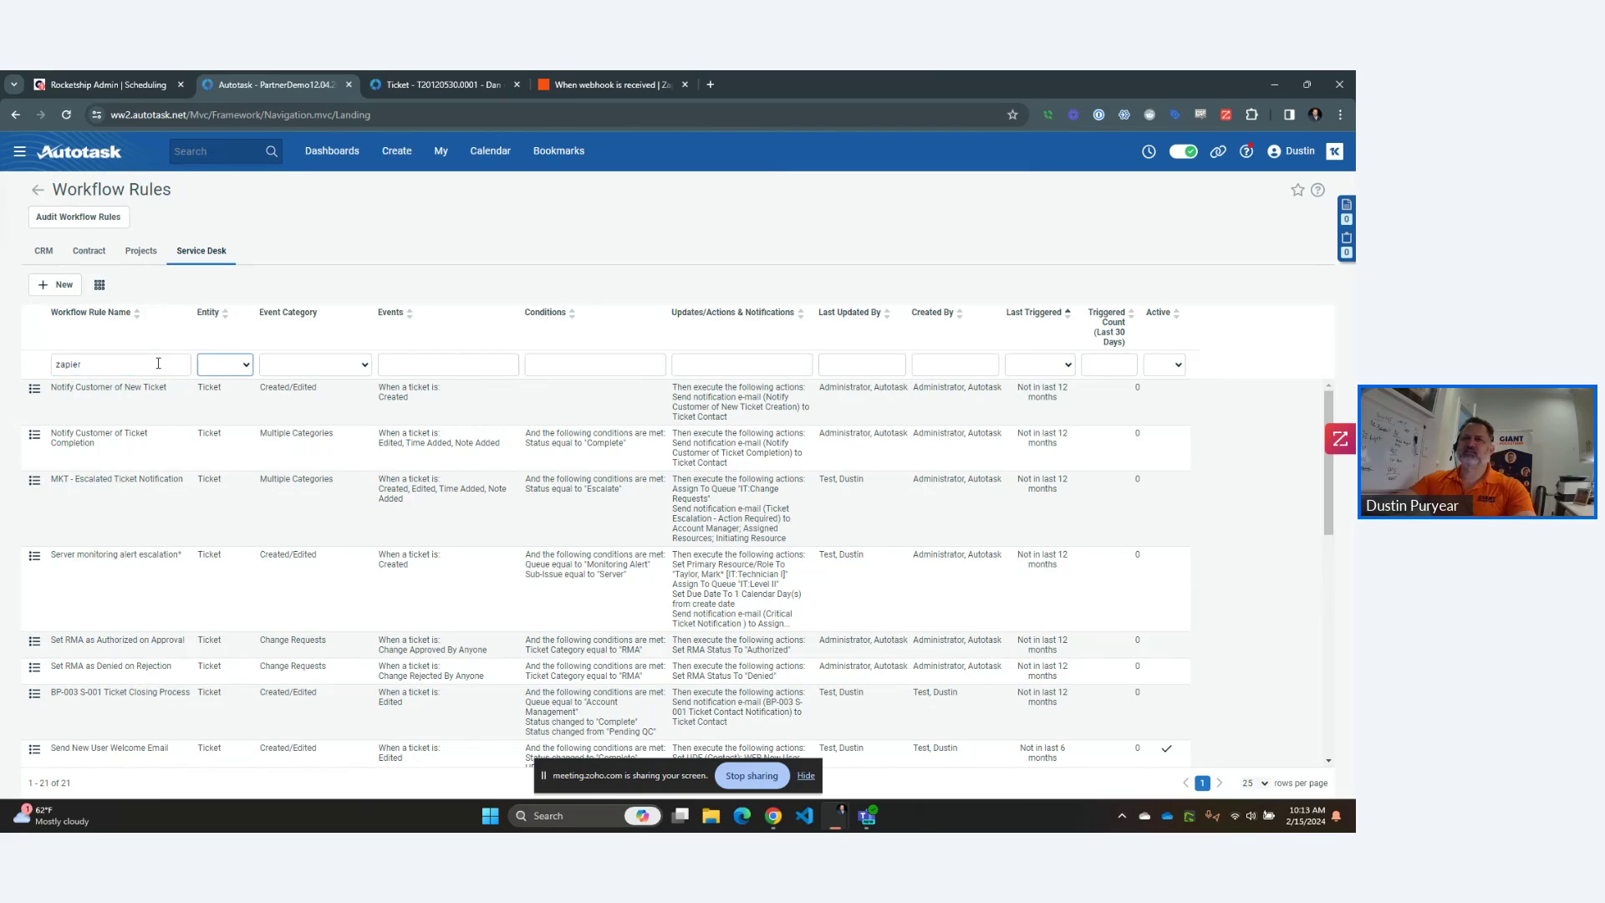
key("Tab")
left_click(159, 365)
key("Return")
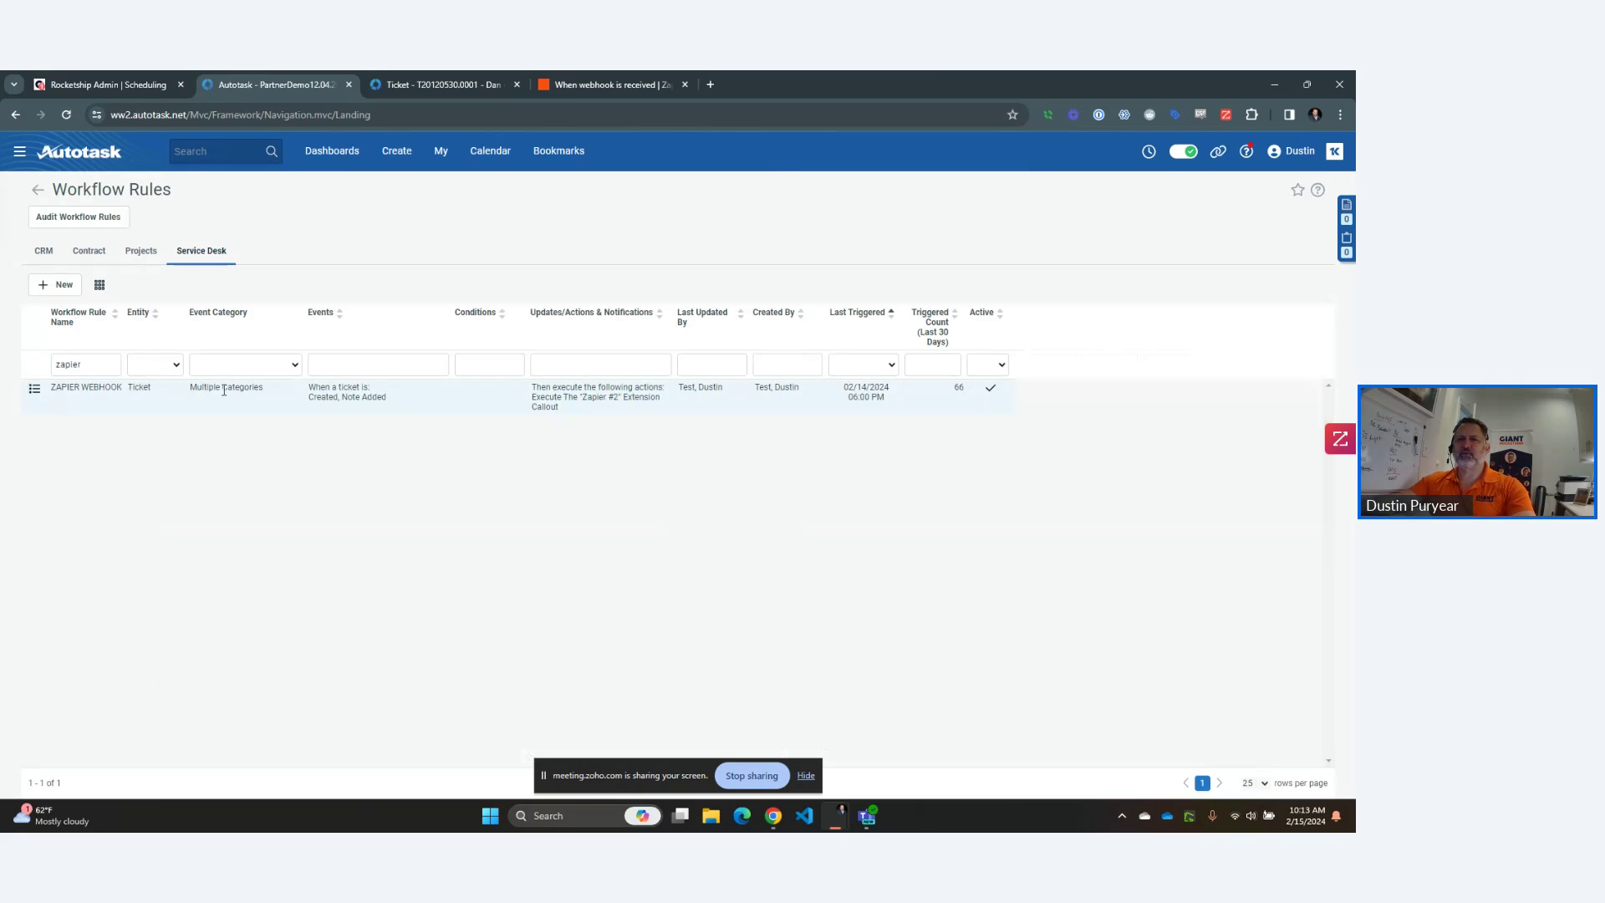
left_click(35, 388)
Open the ZAPIER WEBHOOK rule in the Workflow Rule Editor and maximize it.
left_click(84, 420)
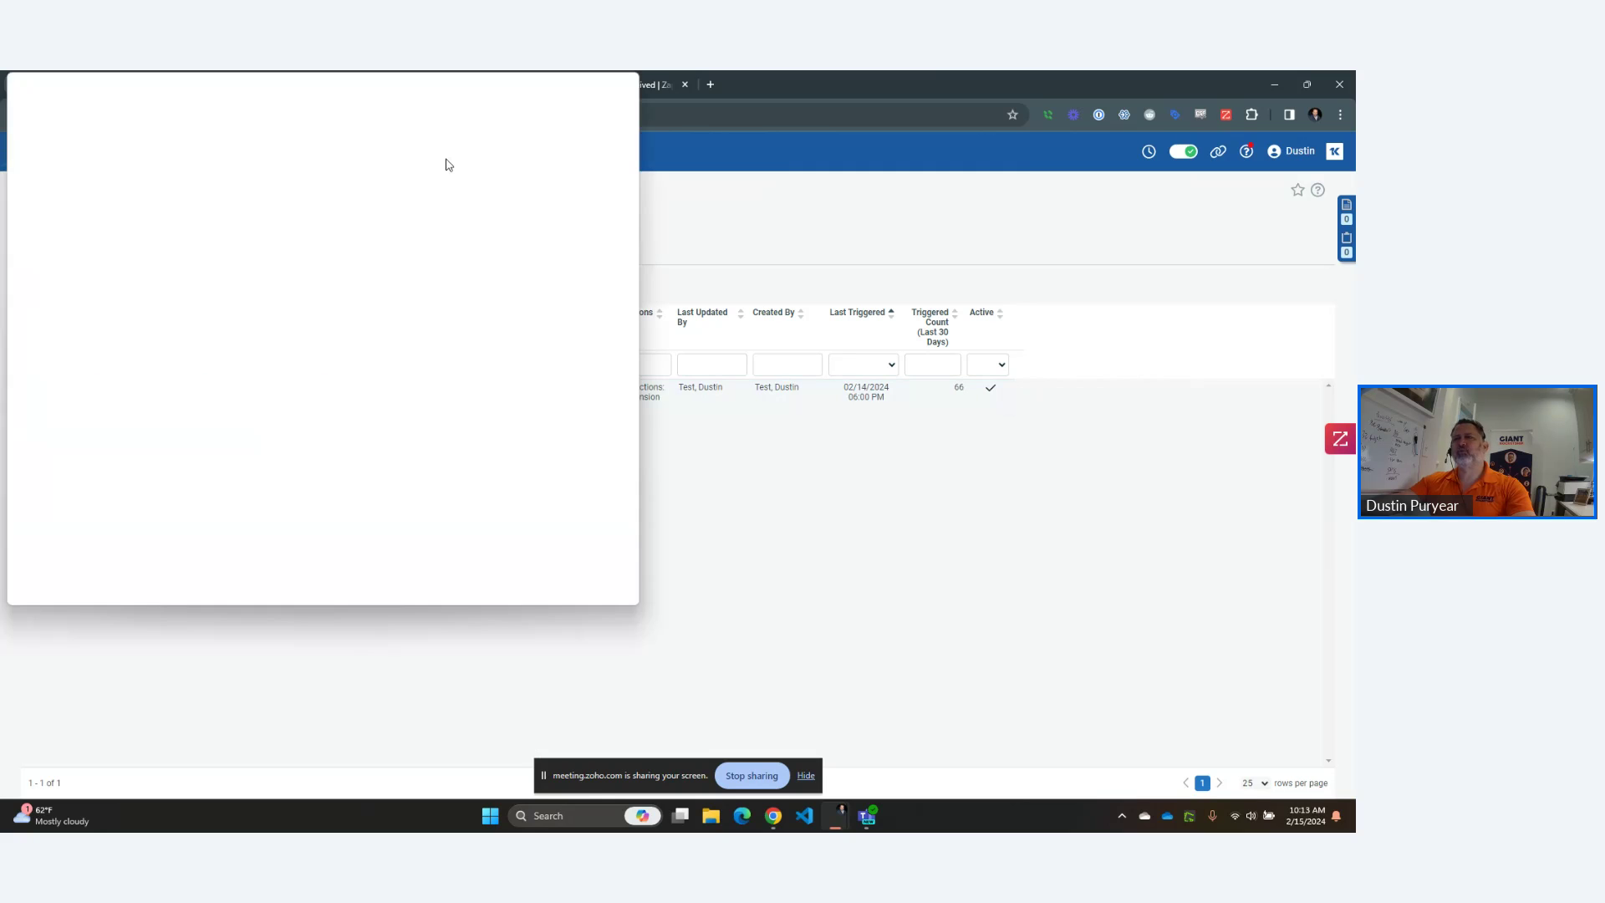
left_click_drag(307, 85, 470, 118)
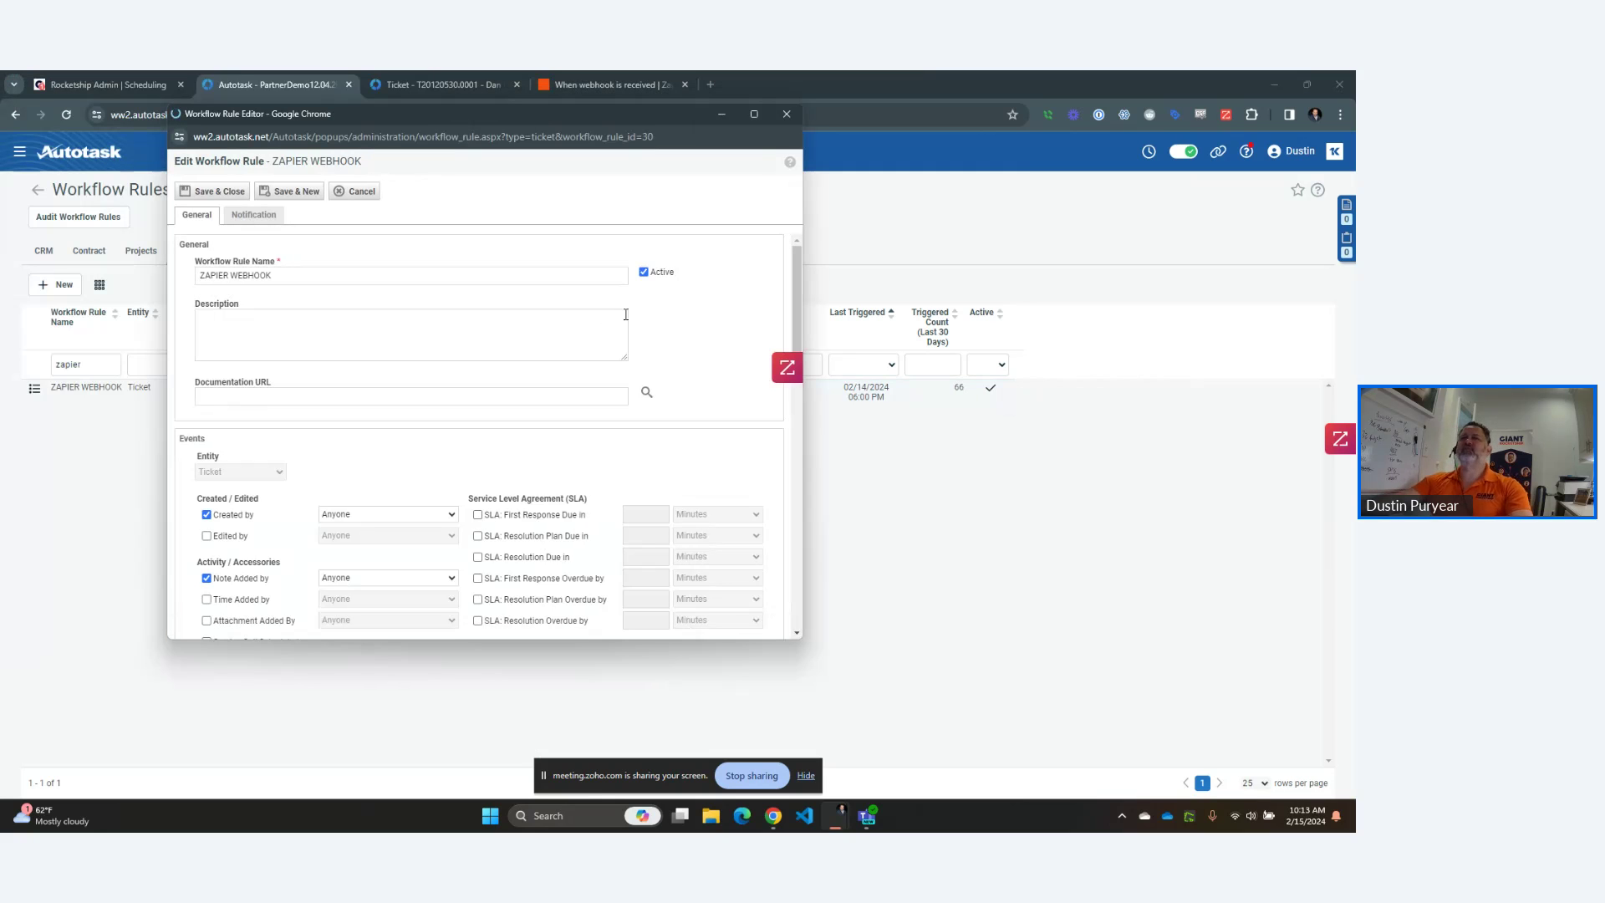
left_click(756, 113)
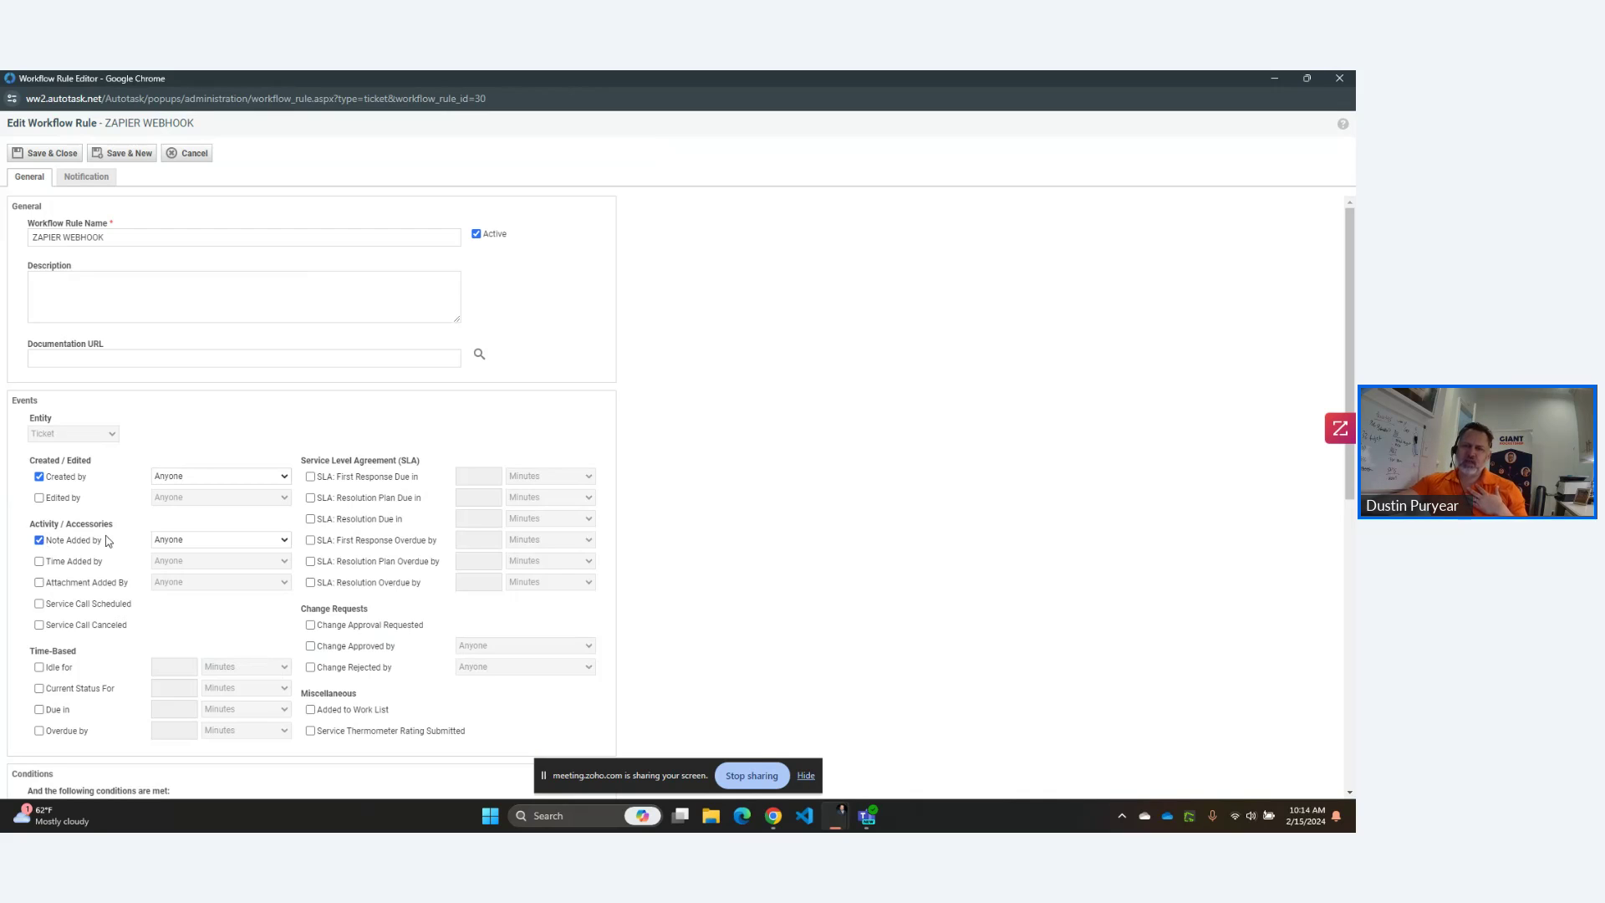
Untick Note Added by, select the Zapier #2 extension callout, and close the editor without saving.
left_click(40, 541)
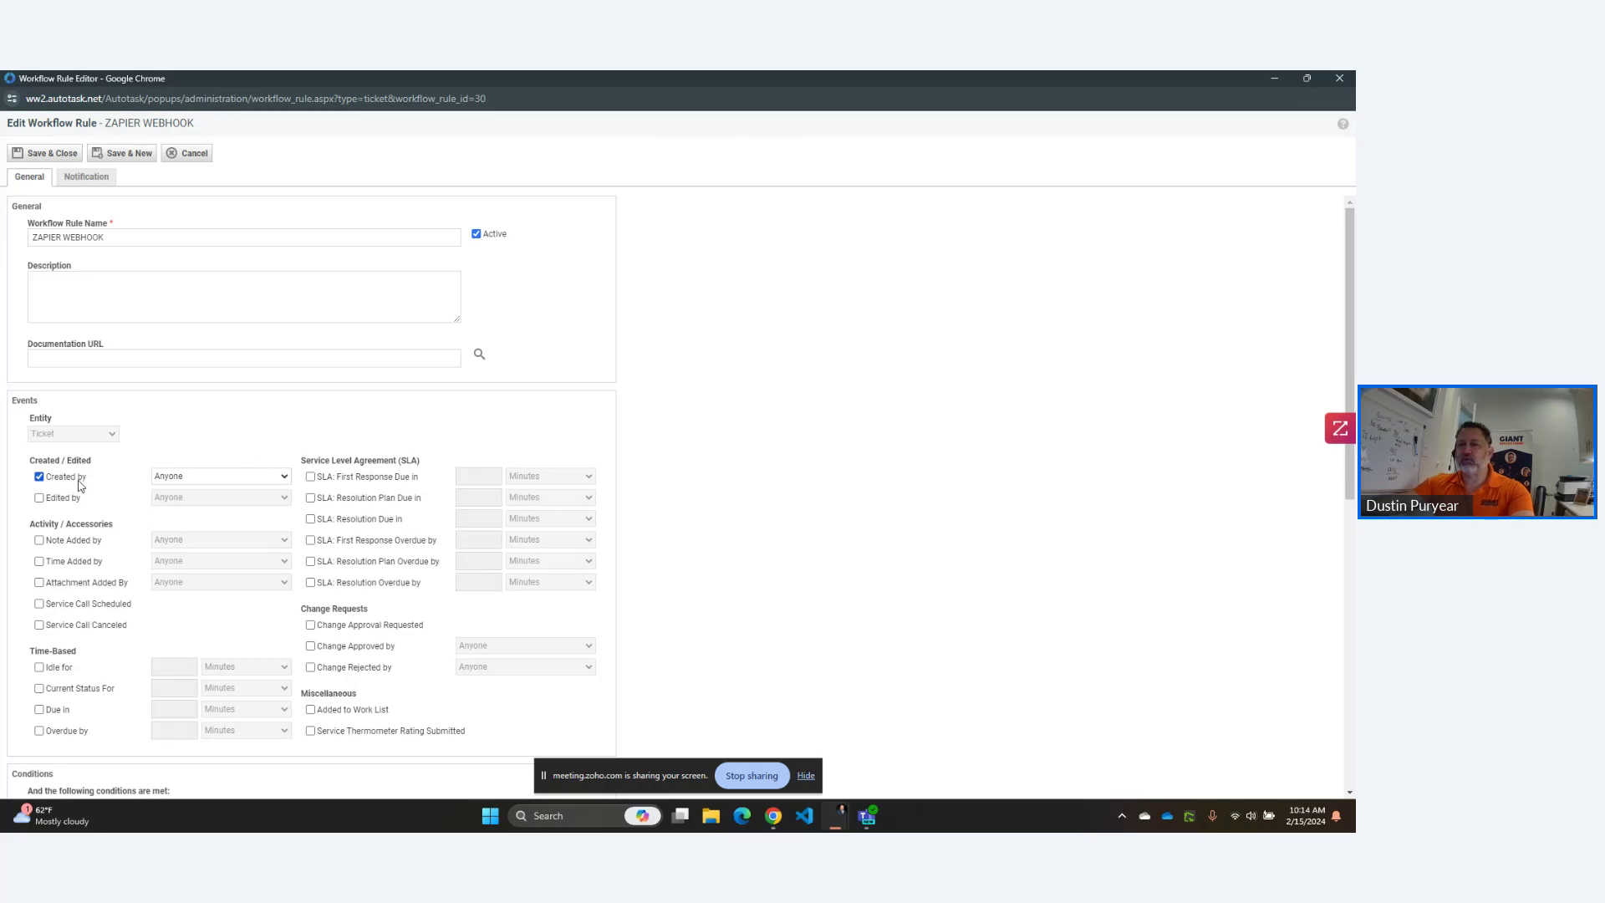
scroll(79, 485, "down", 7)
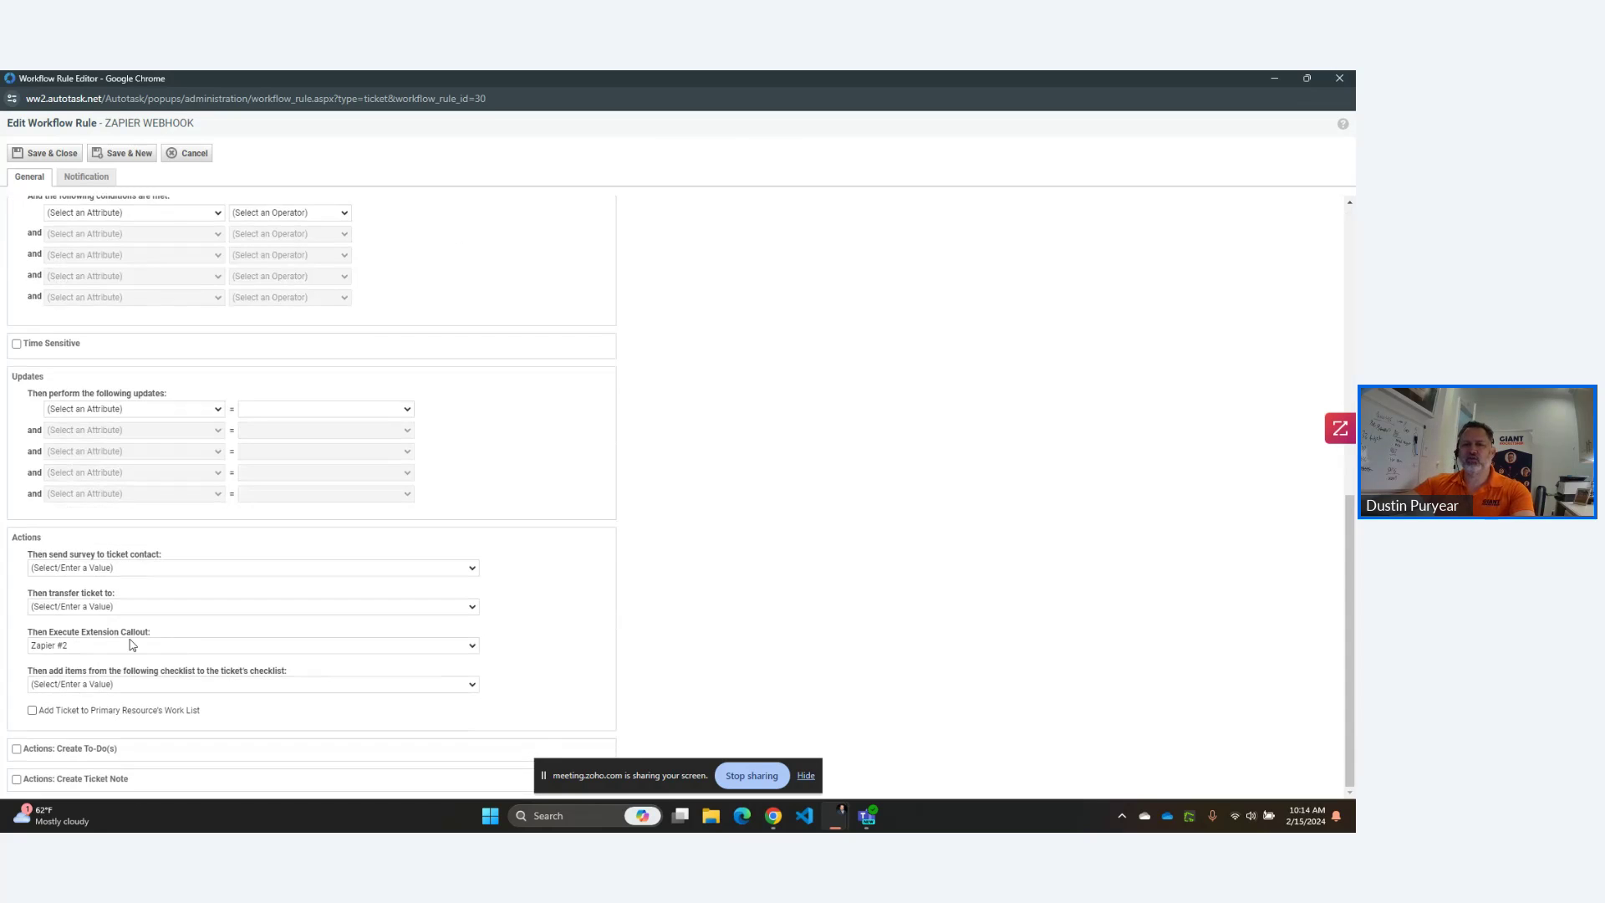
left_click(131, 646)
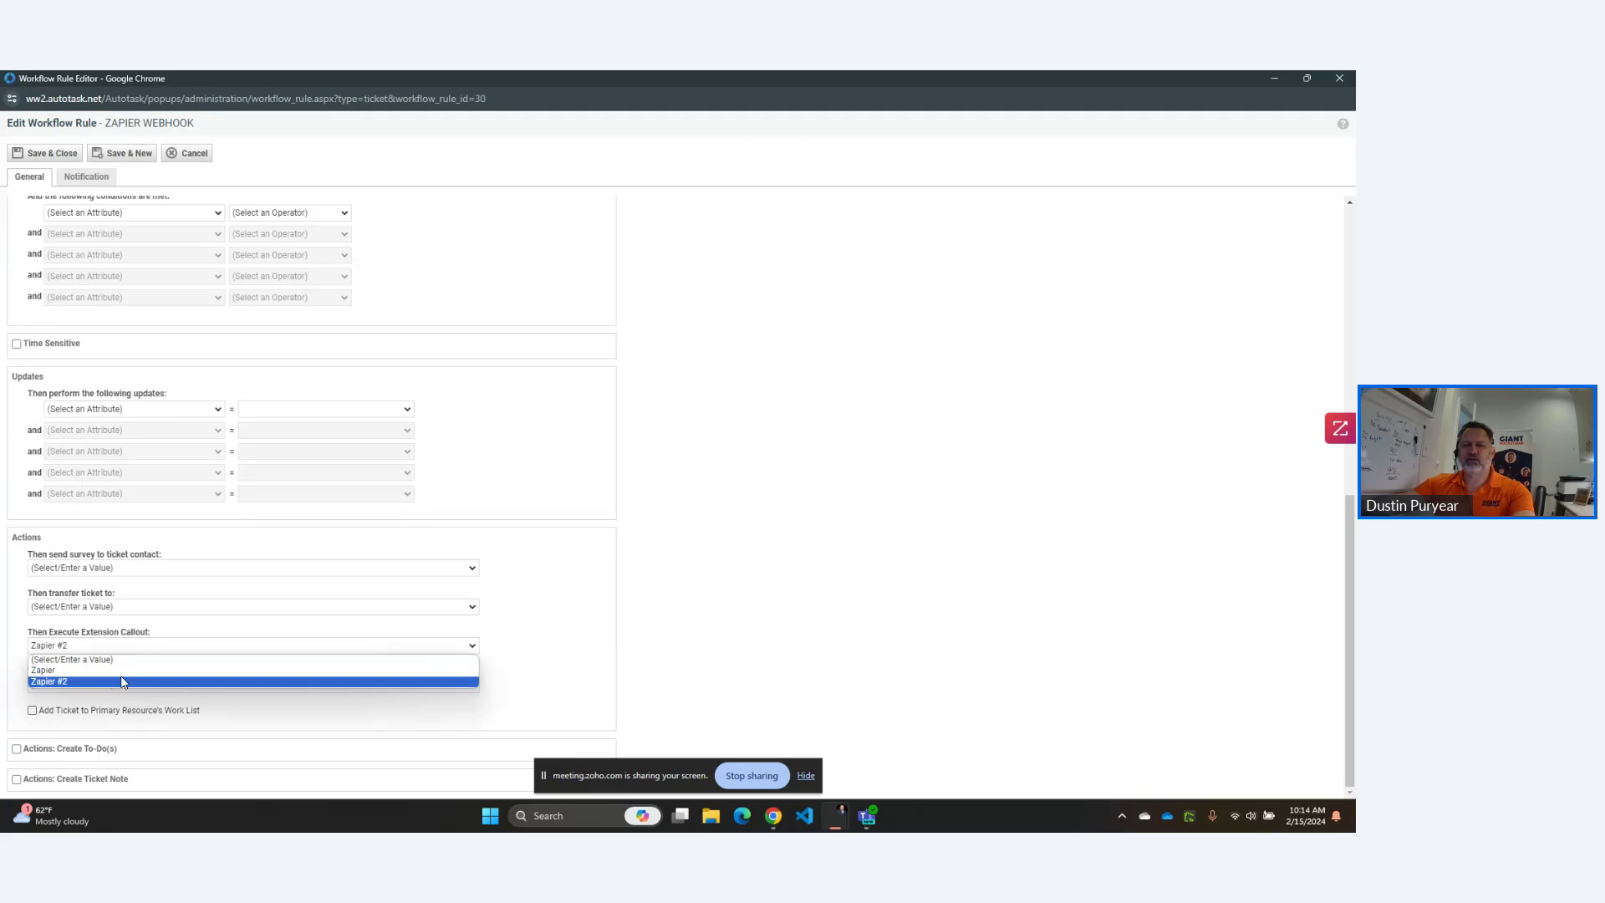
left_click(122, 681)
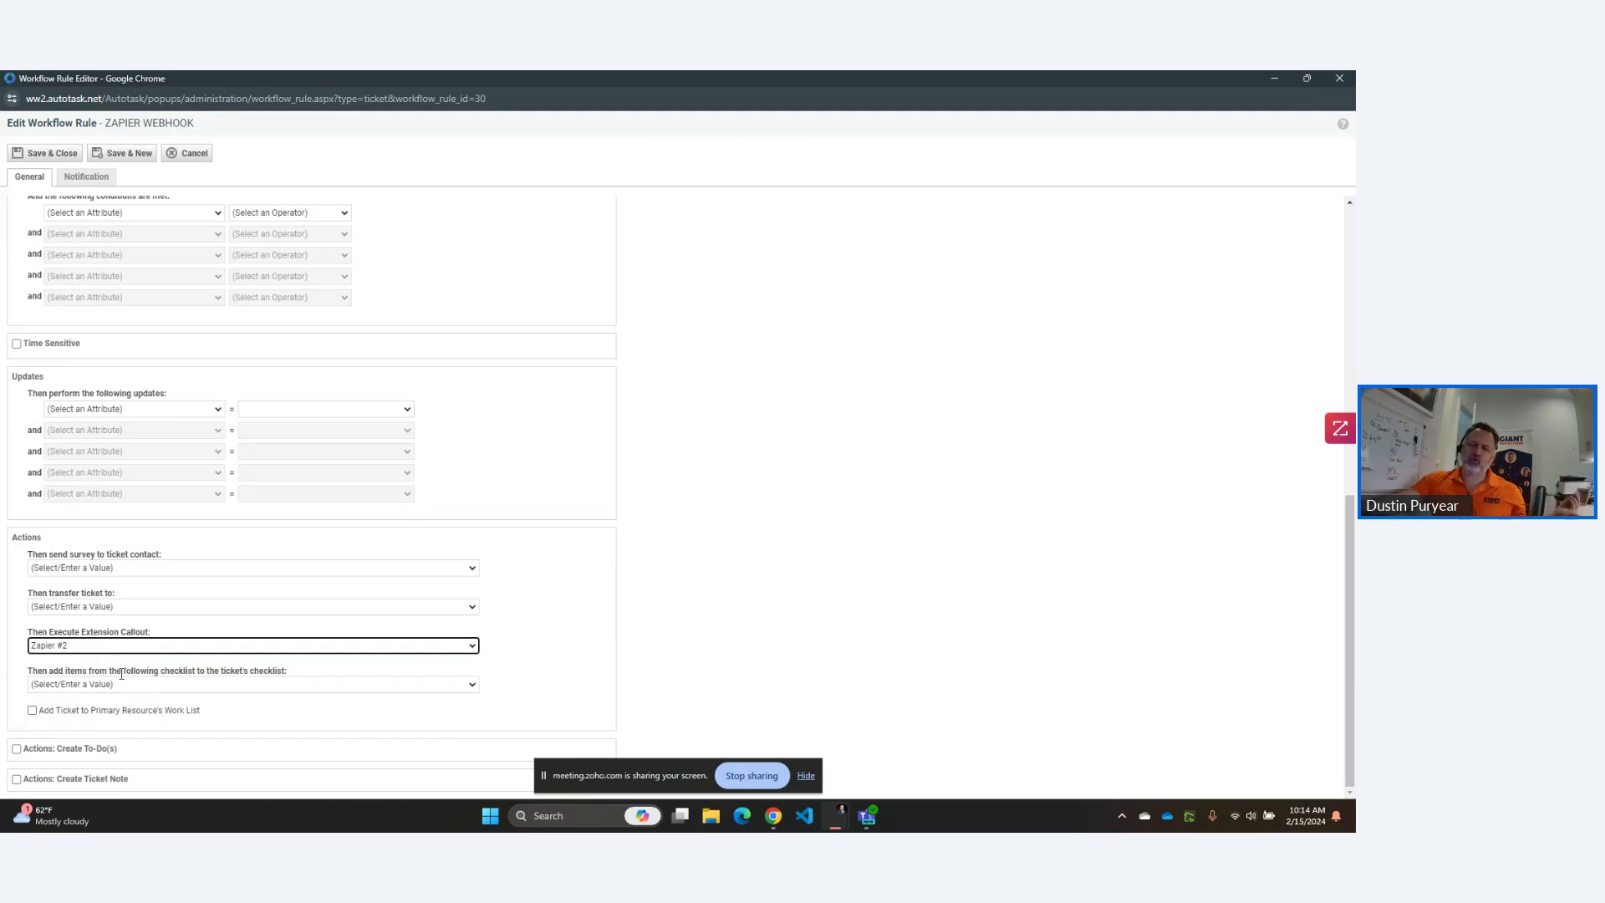
scroll(257, 347, "up", 5)
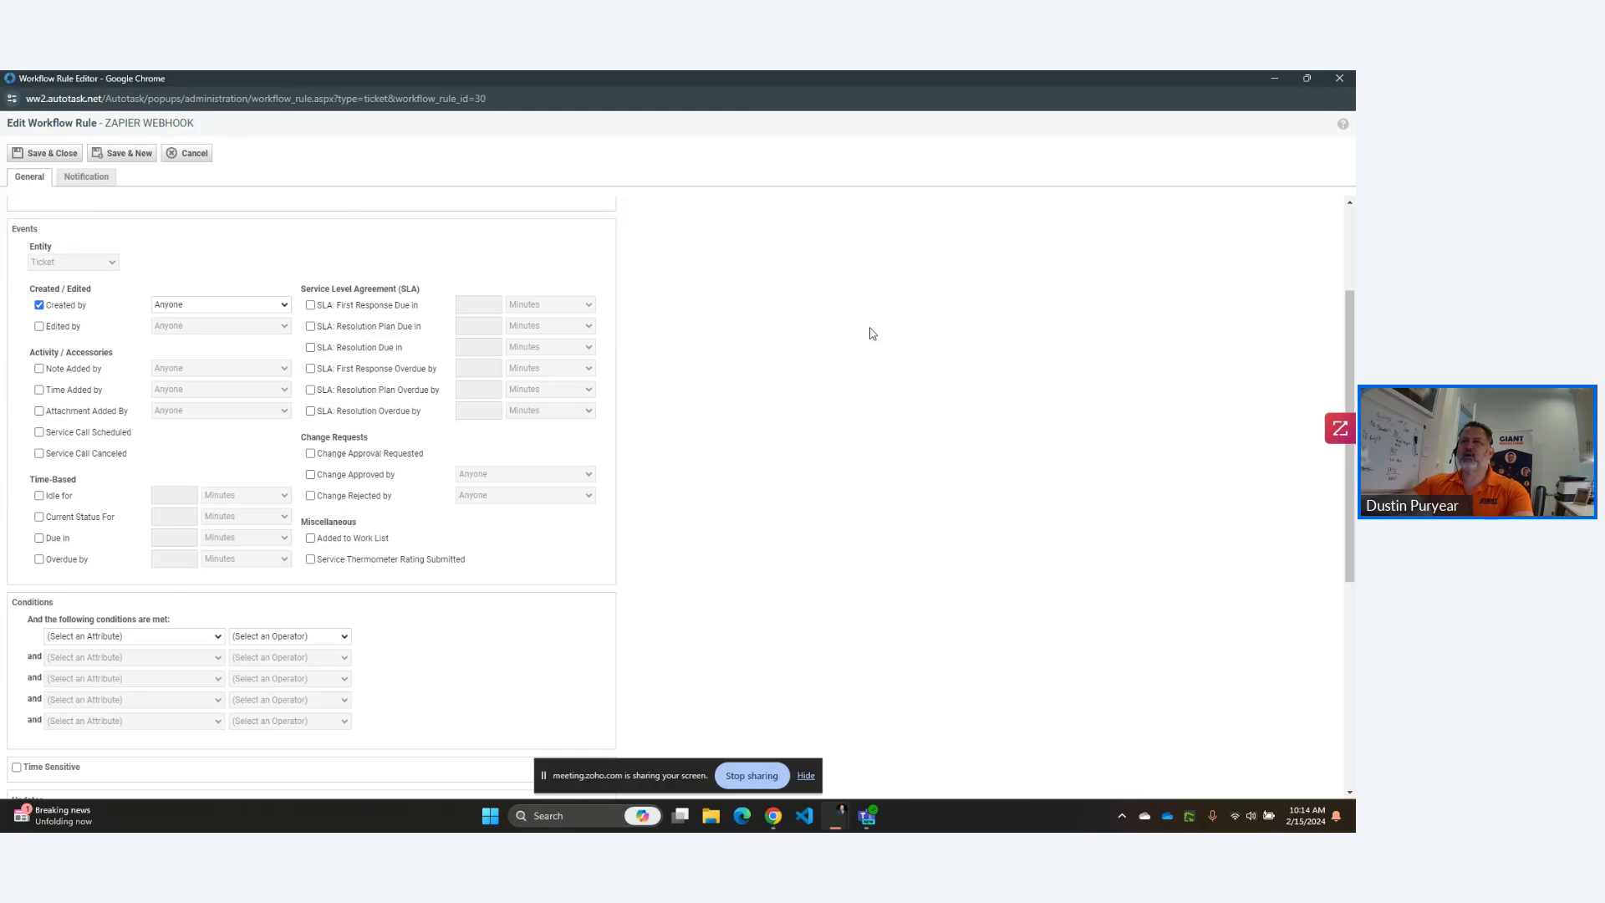
scroll(868, 333, "up", 2)
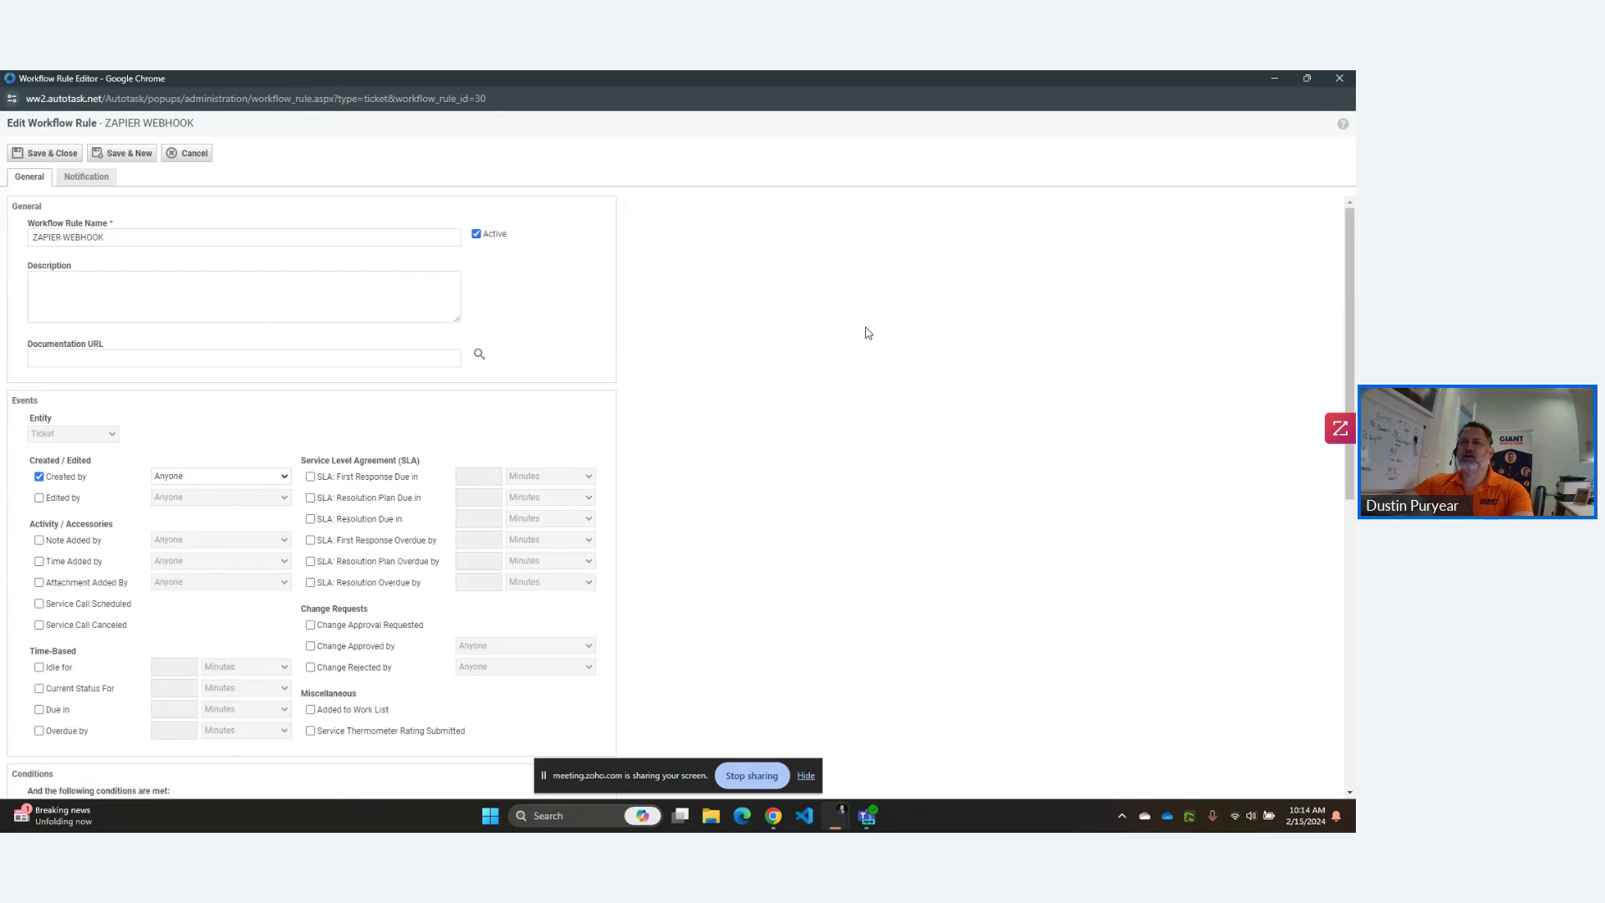
left_click(1340, 80)
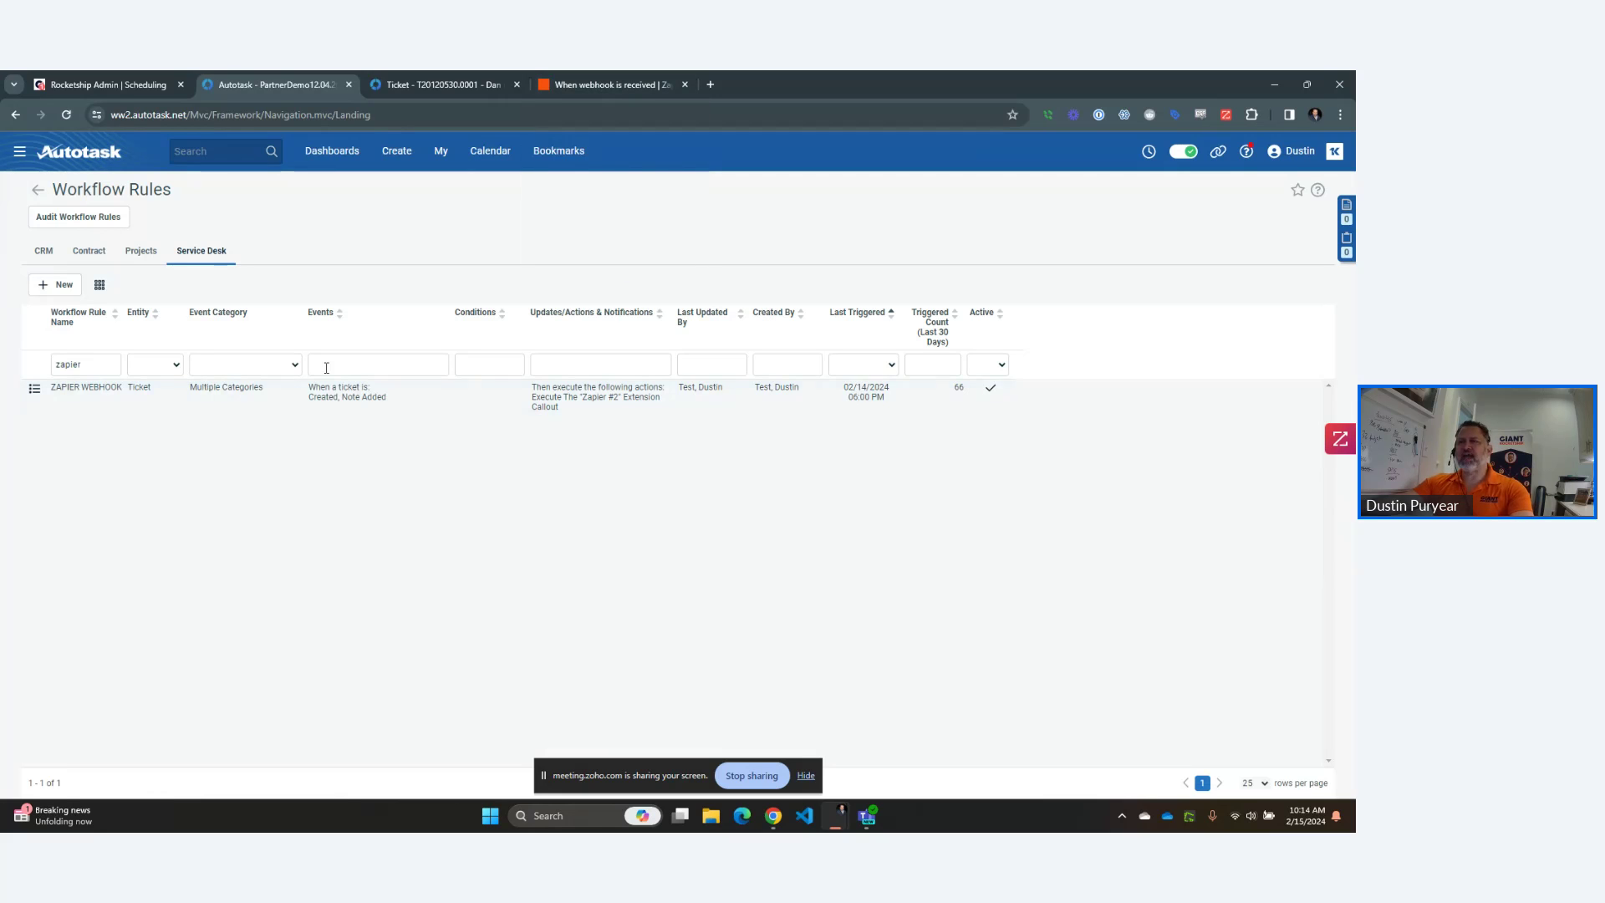
Open the Zap's Send Chat Message Teams step, then bring Teams full-screen on the General channel.
left_click(617, 87)
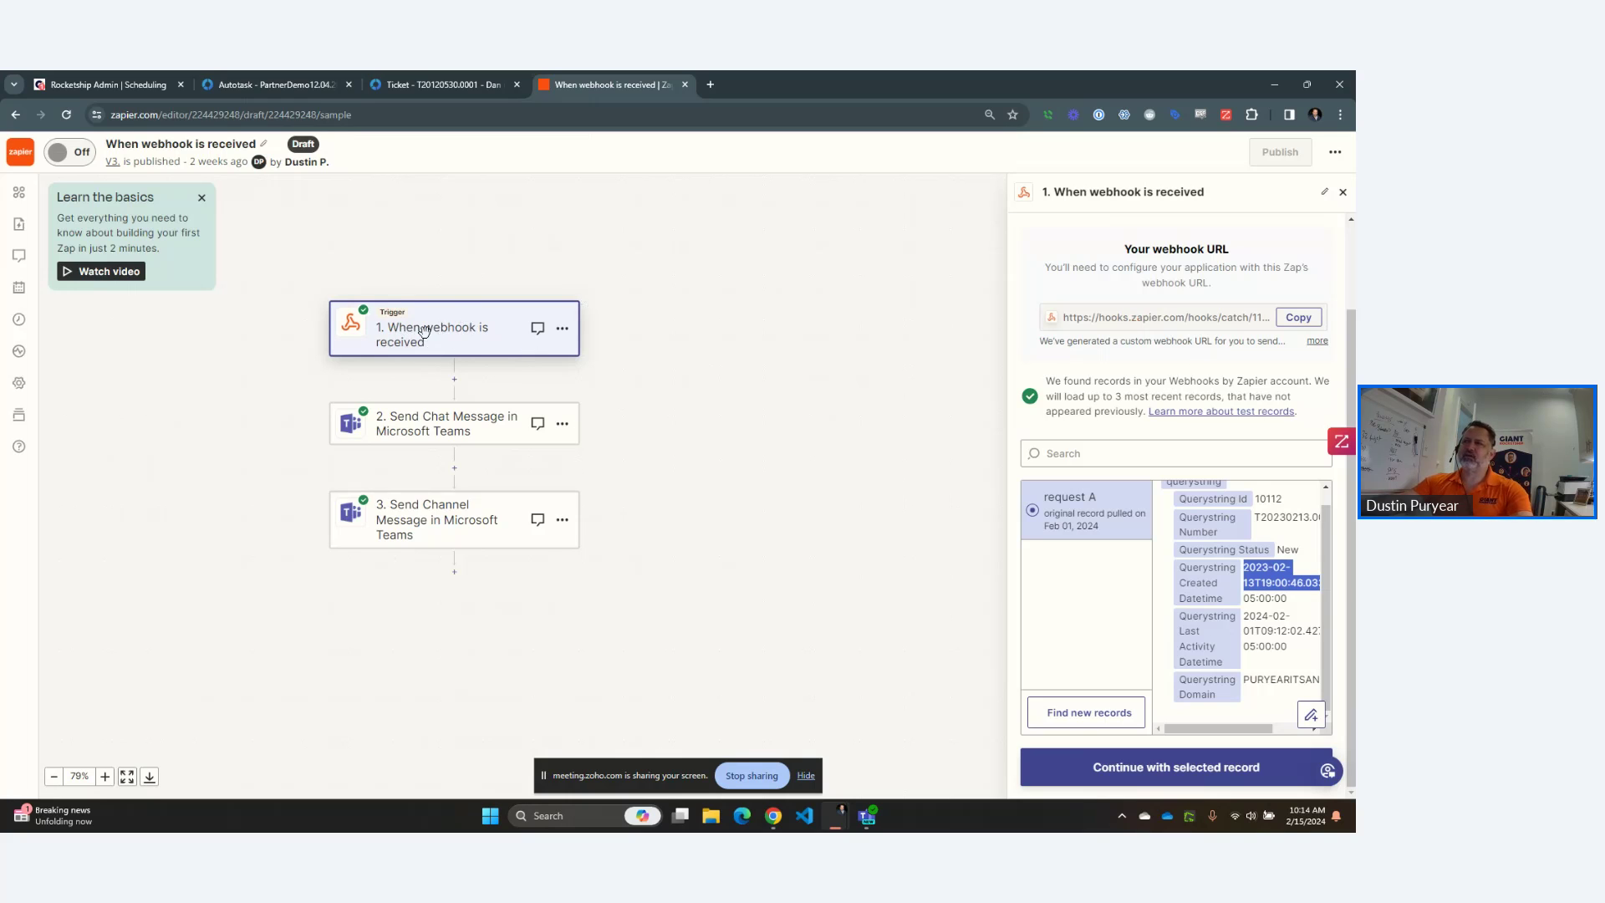
left_click(437, 431)
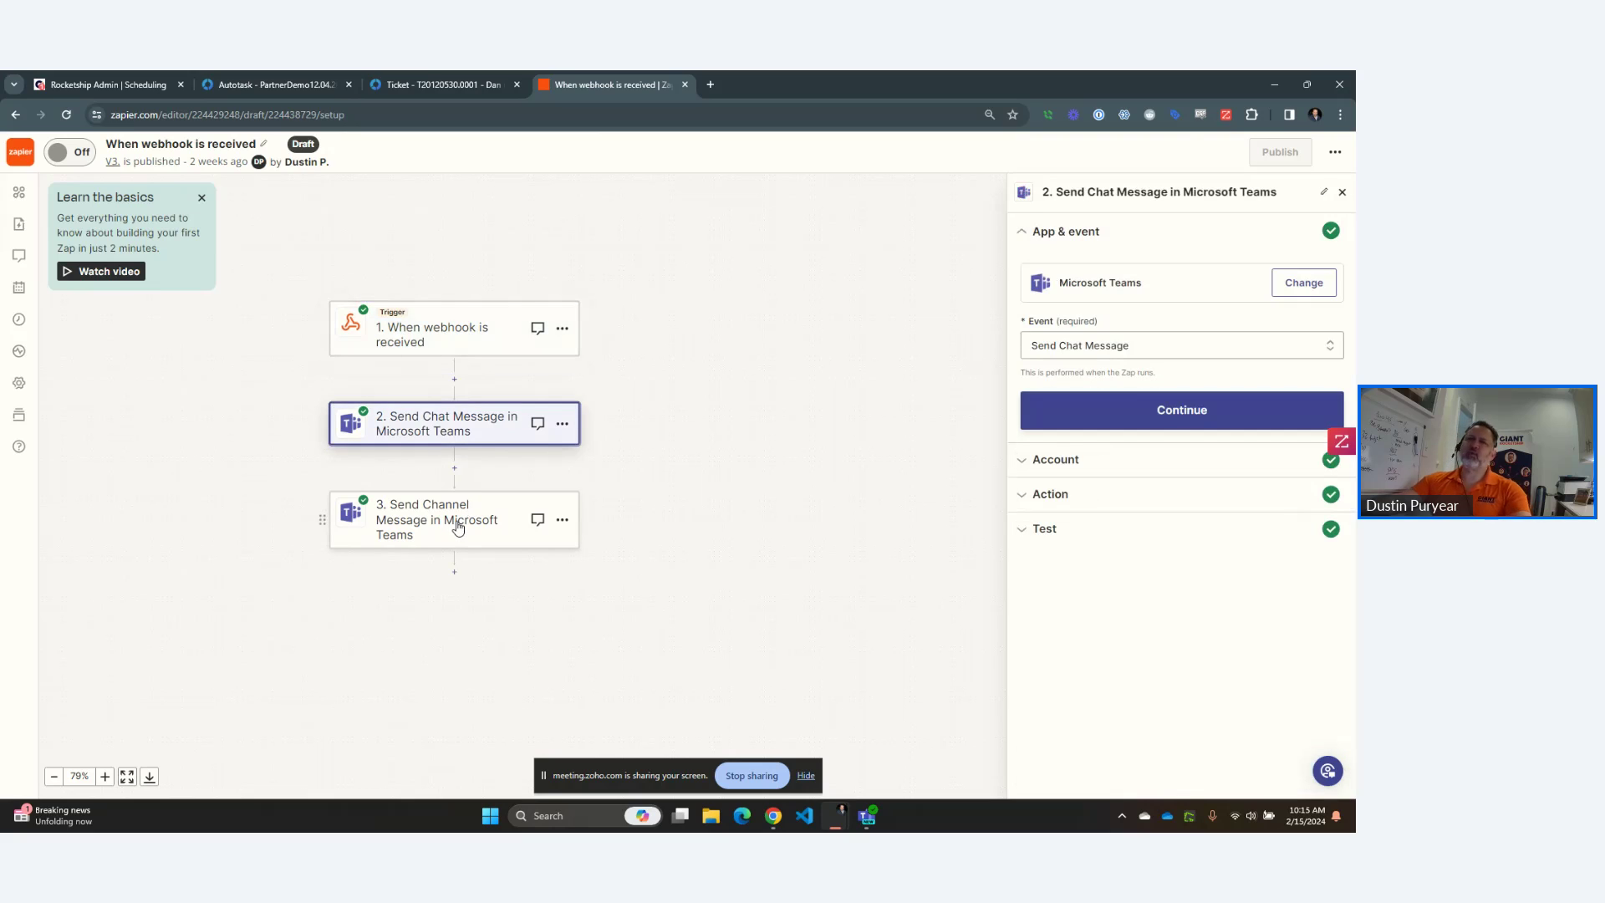
left_click(202, 197)
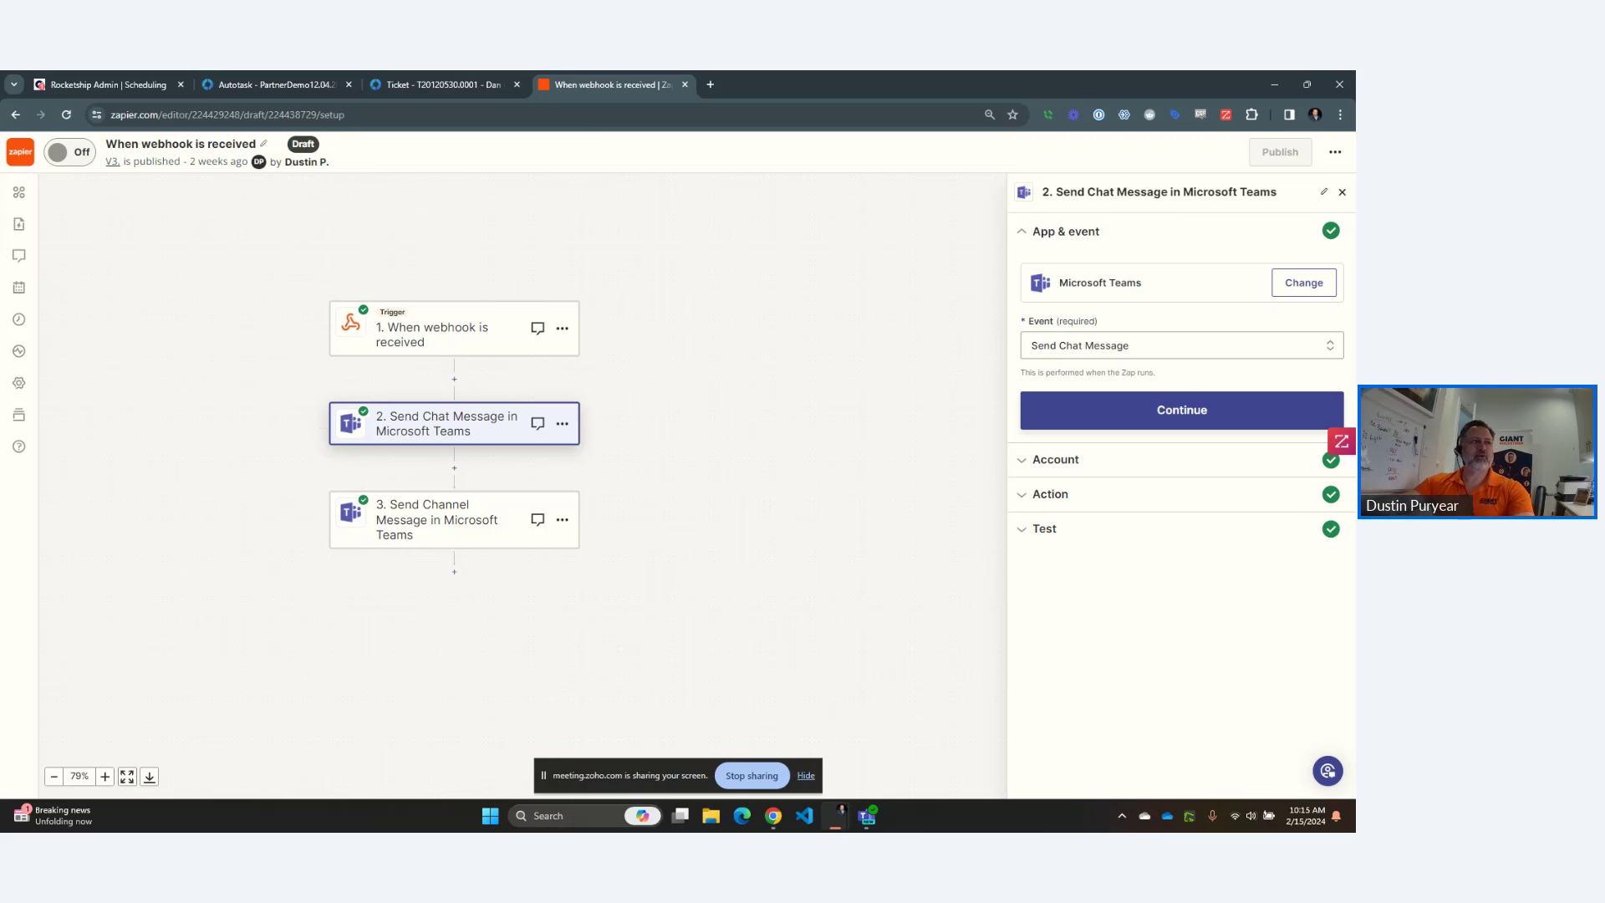
left_click_drag(0, 239, 364, 159)
double_click(364, 159)
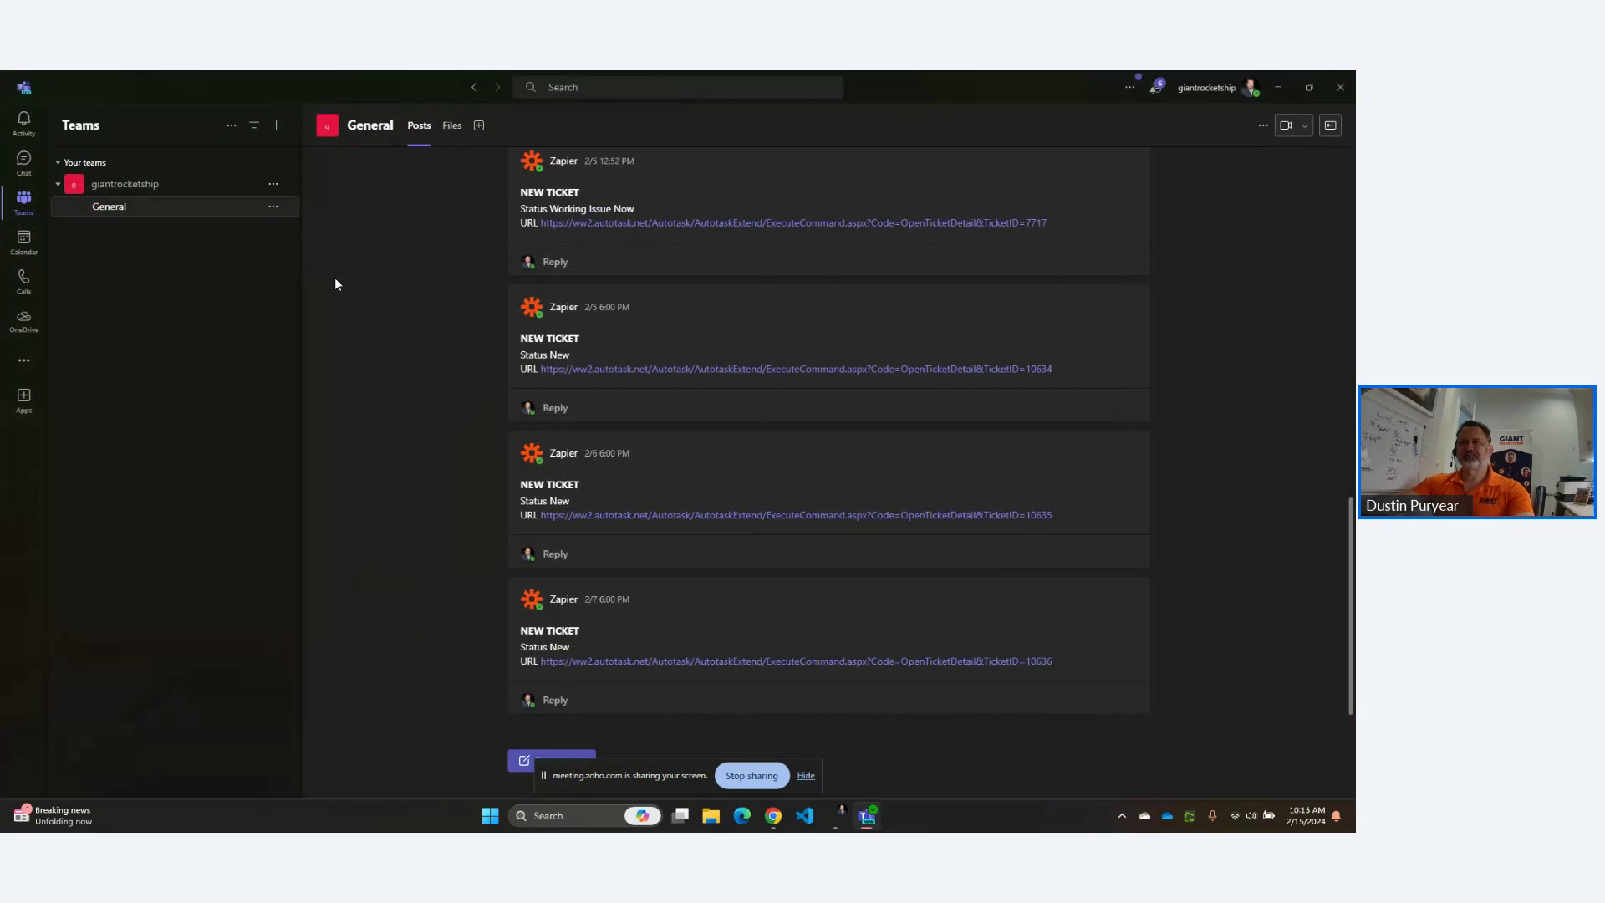
Open the Zapier app from Teams' more-apps list, then return to the Zapier editor.
left_click(24, 397)
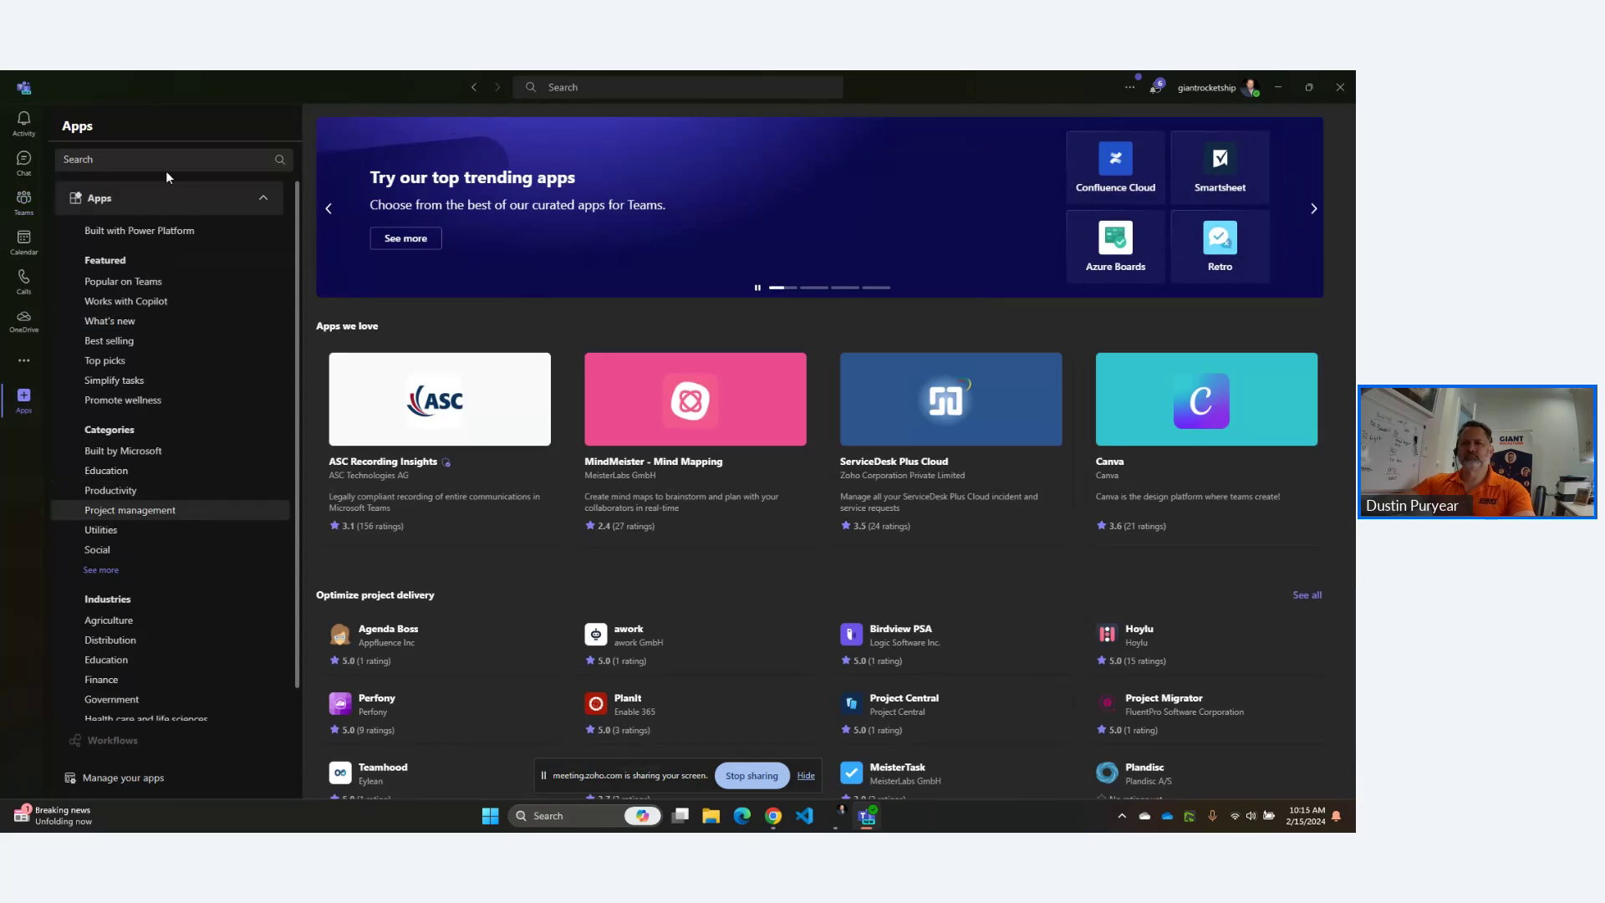
left_click(24, 362)
scroll(131, 355, "down", 5)
left_click(232, 451)
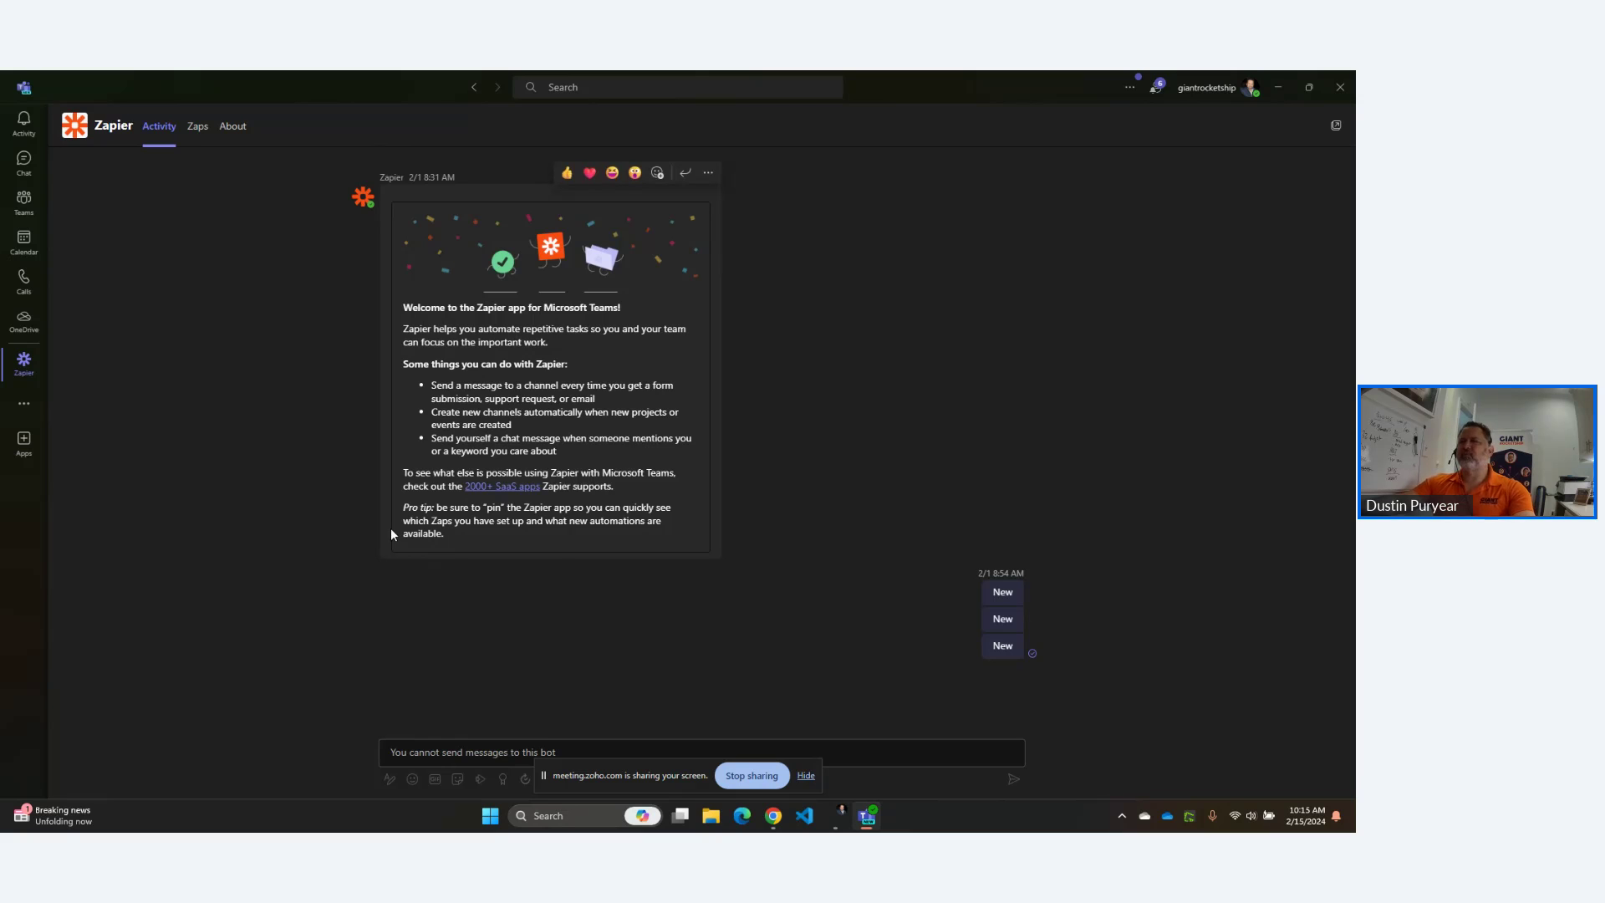
key("alt+Tab")
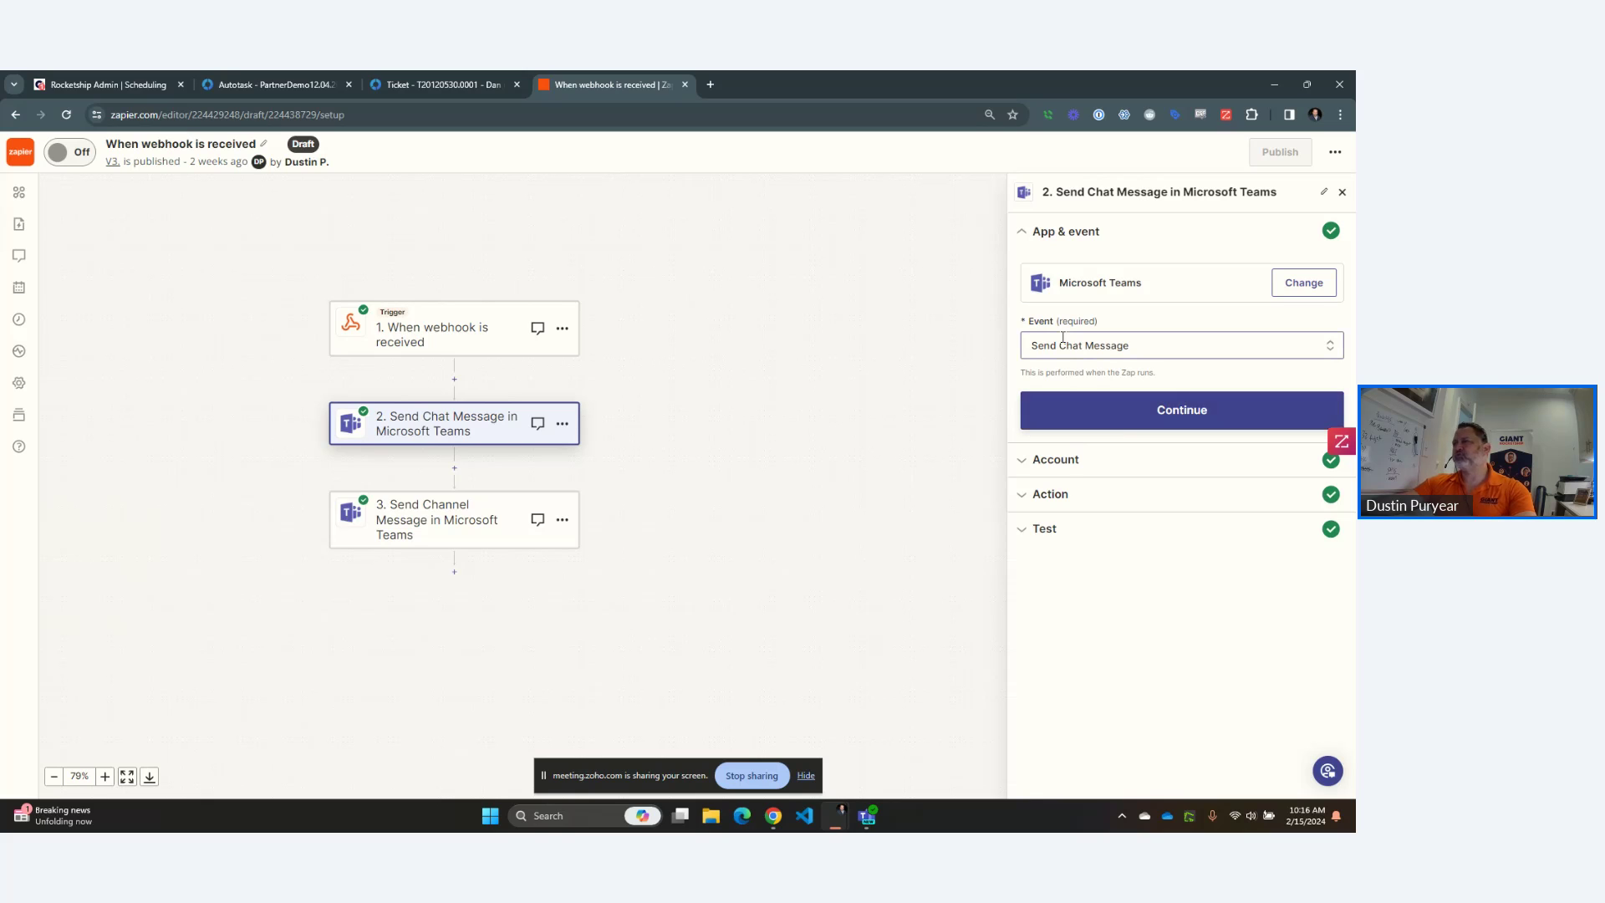
Review the chat step's Teams account and chat list unchanged, then return to the Zaps list.
left_click(1095, 465)
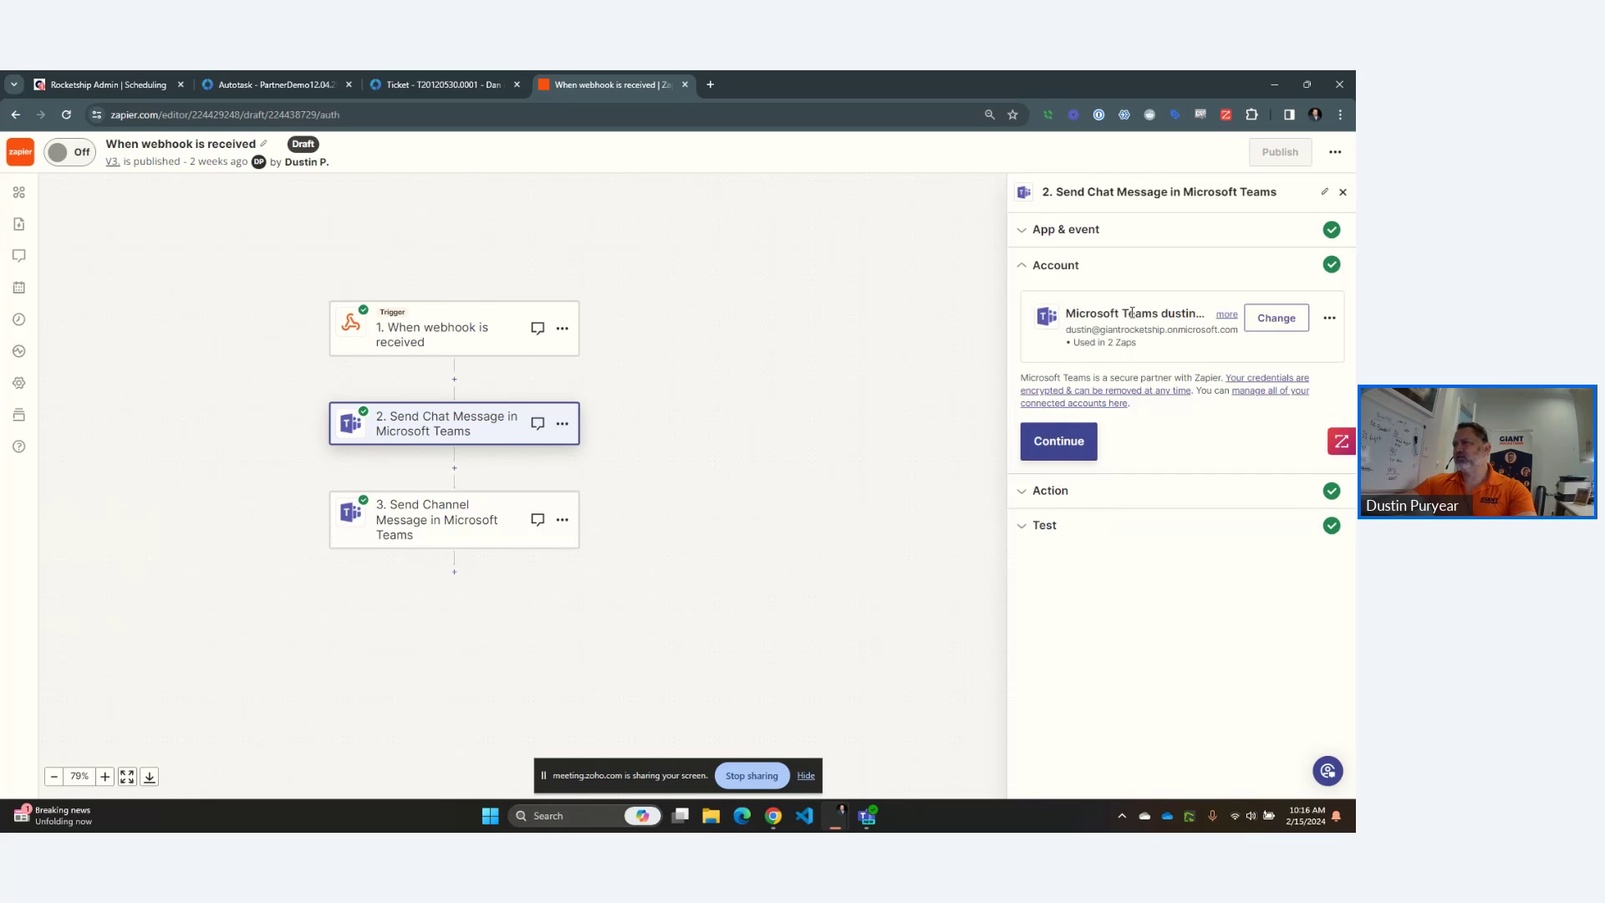
left_click(1050, 493)
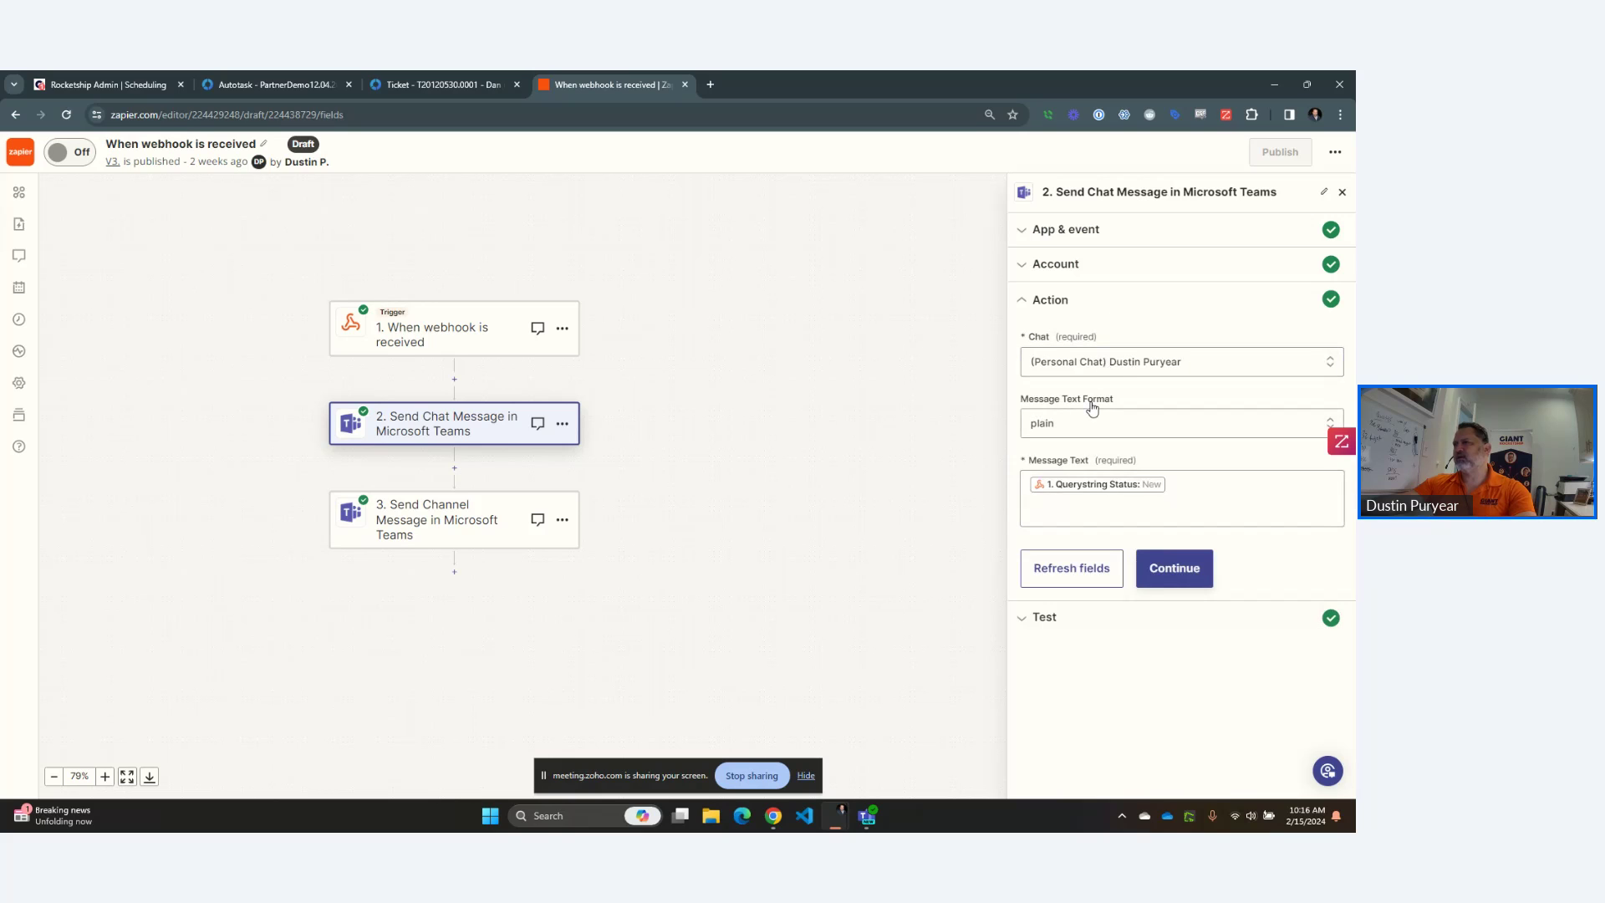
left_click(1130, 365)
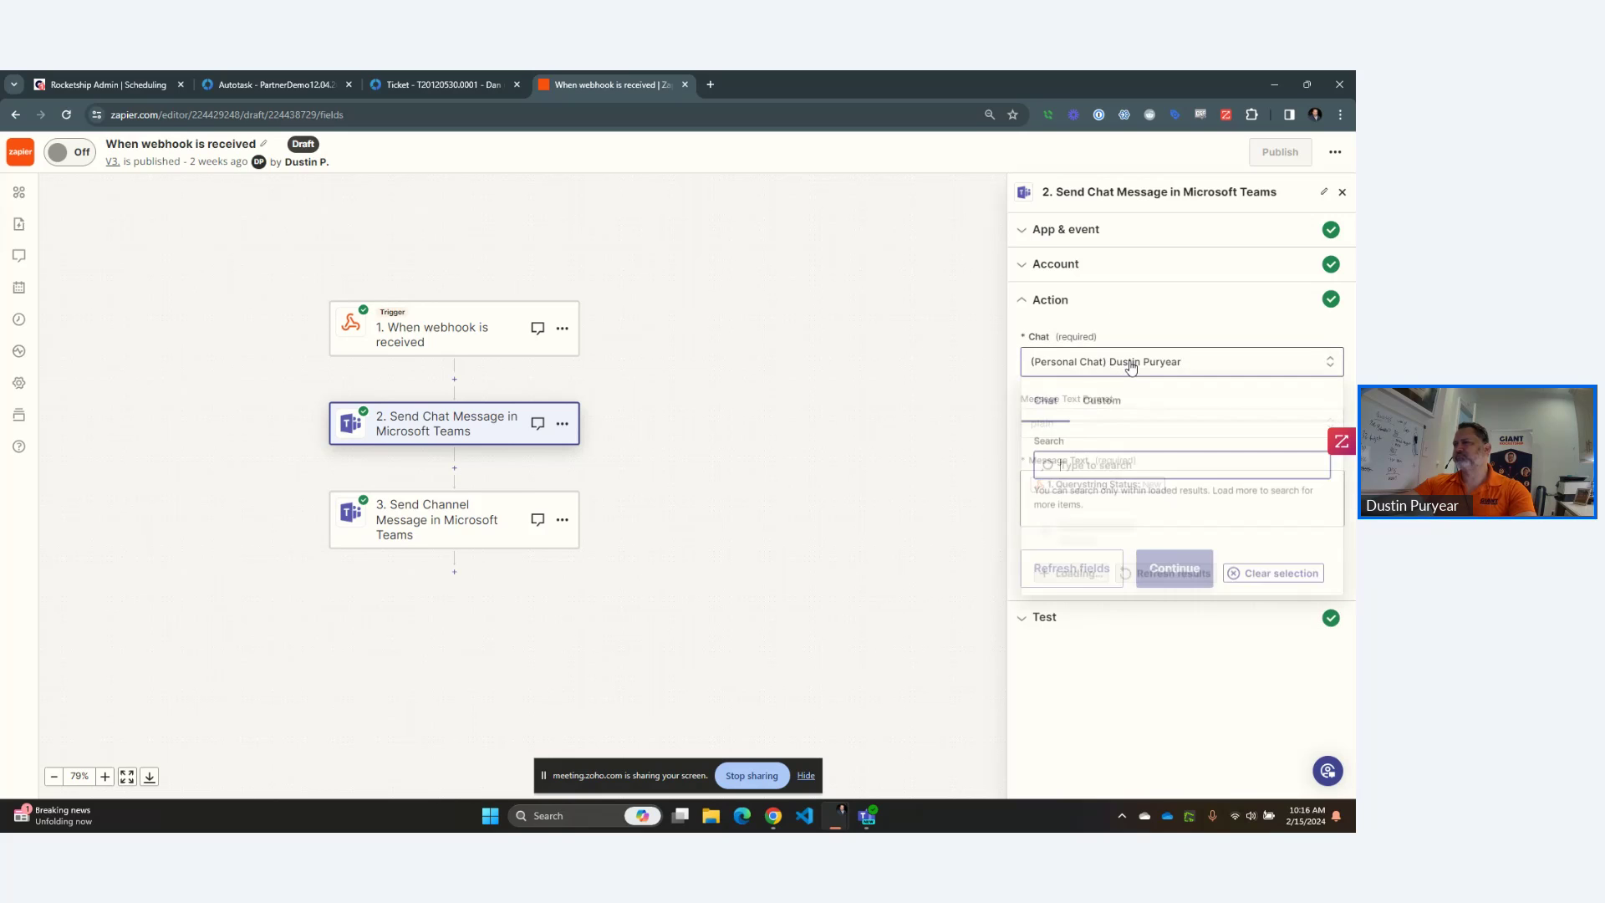
left_click(1166, 311)
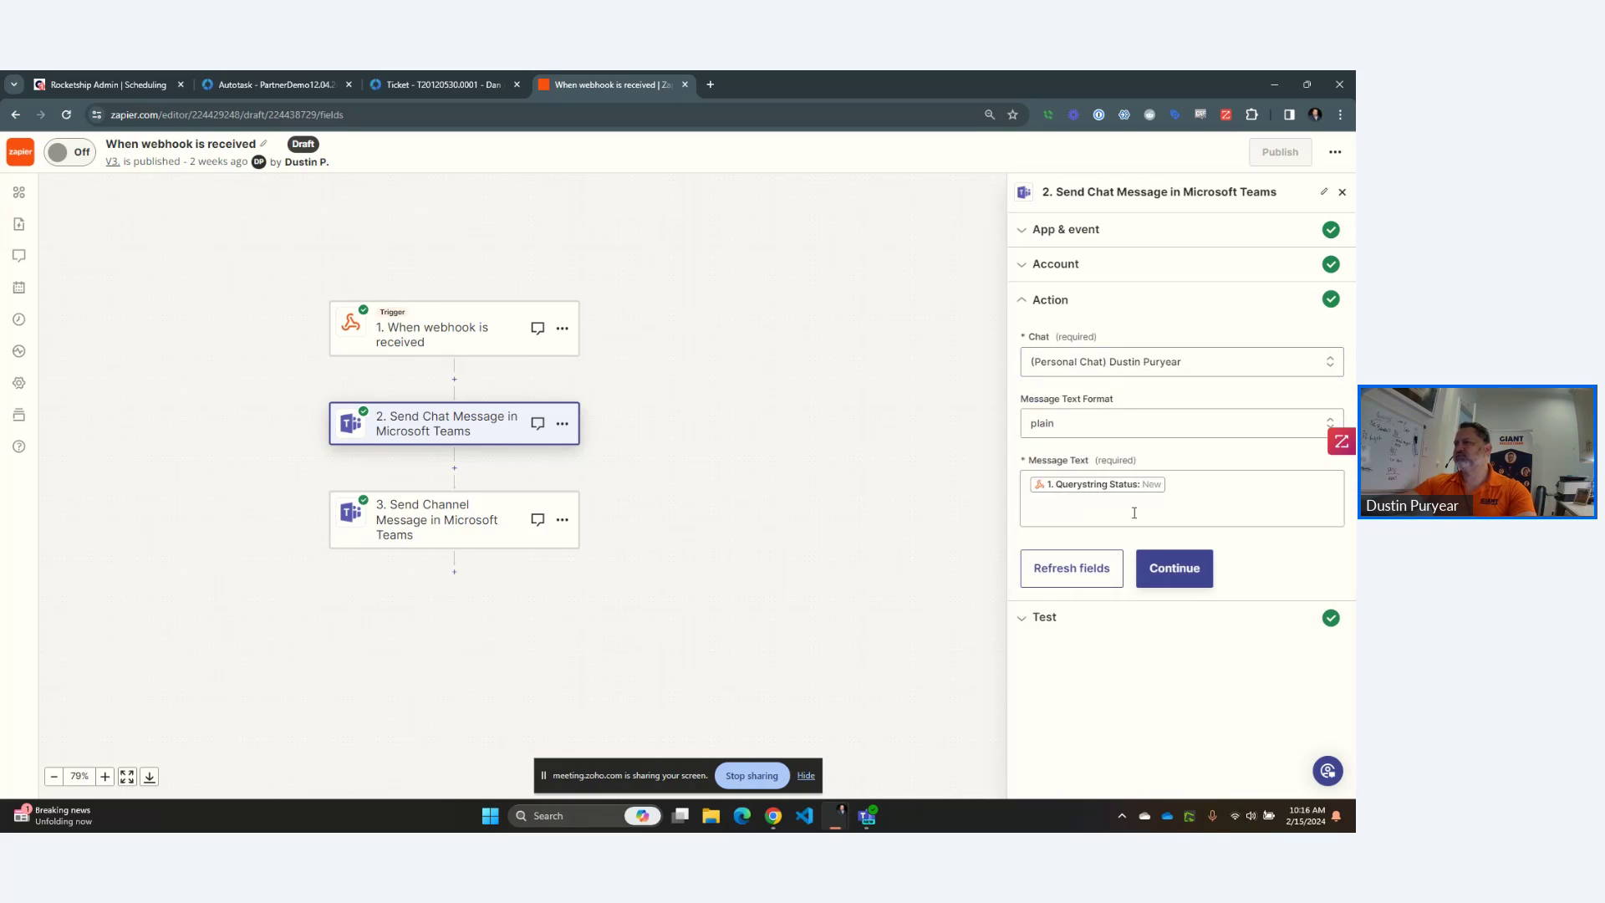
left_click(1068, 266)
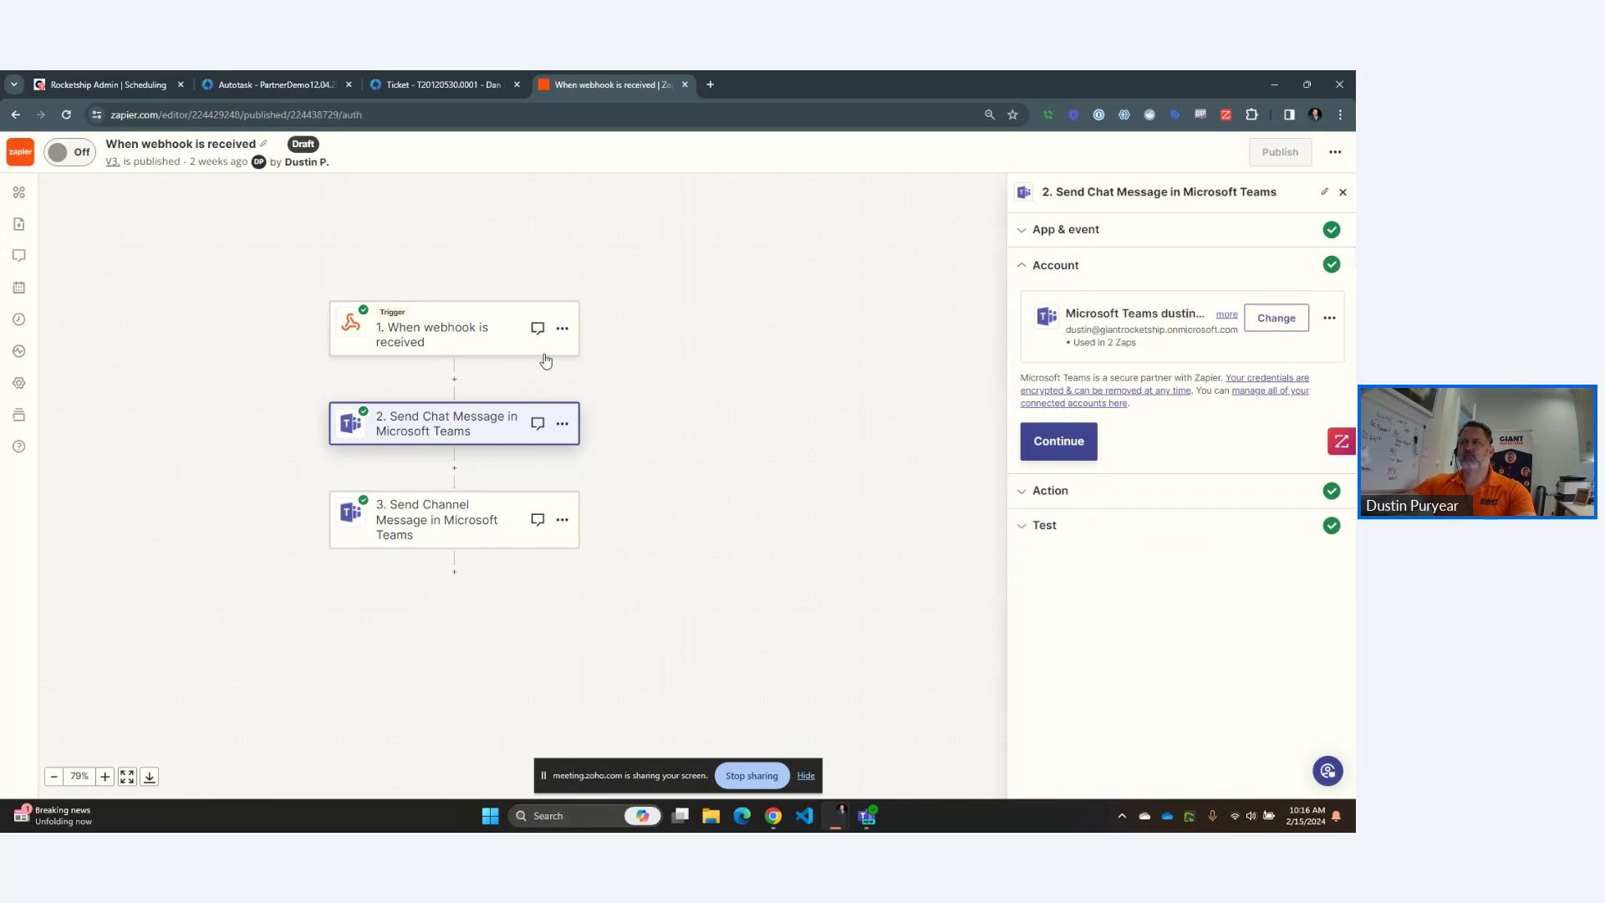
left_click(20, 151)
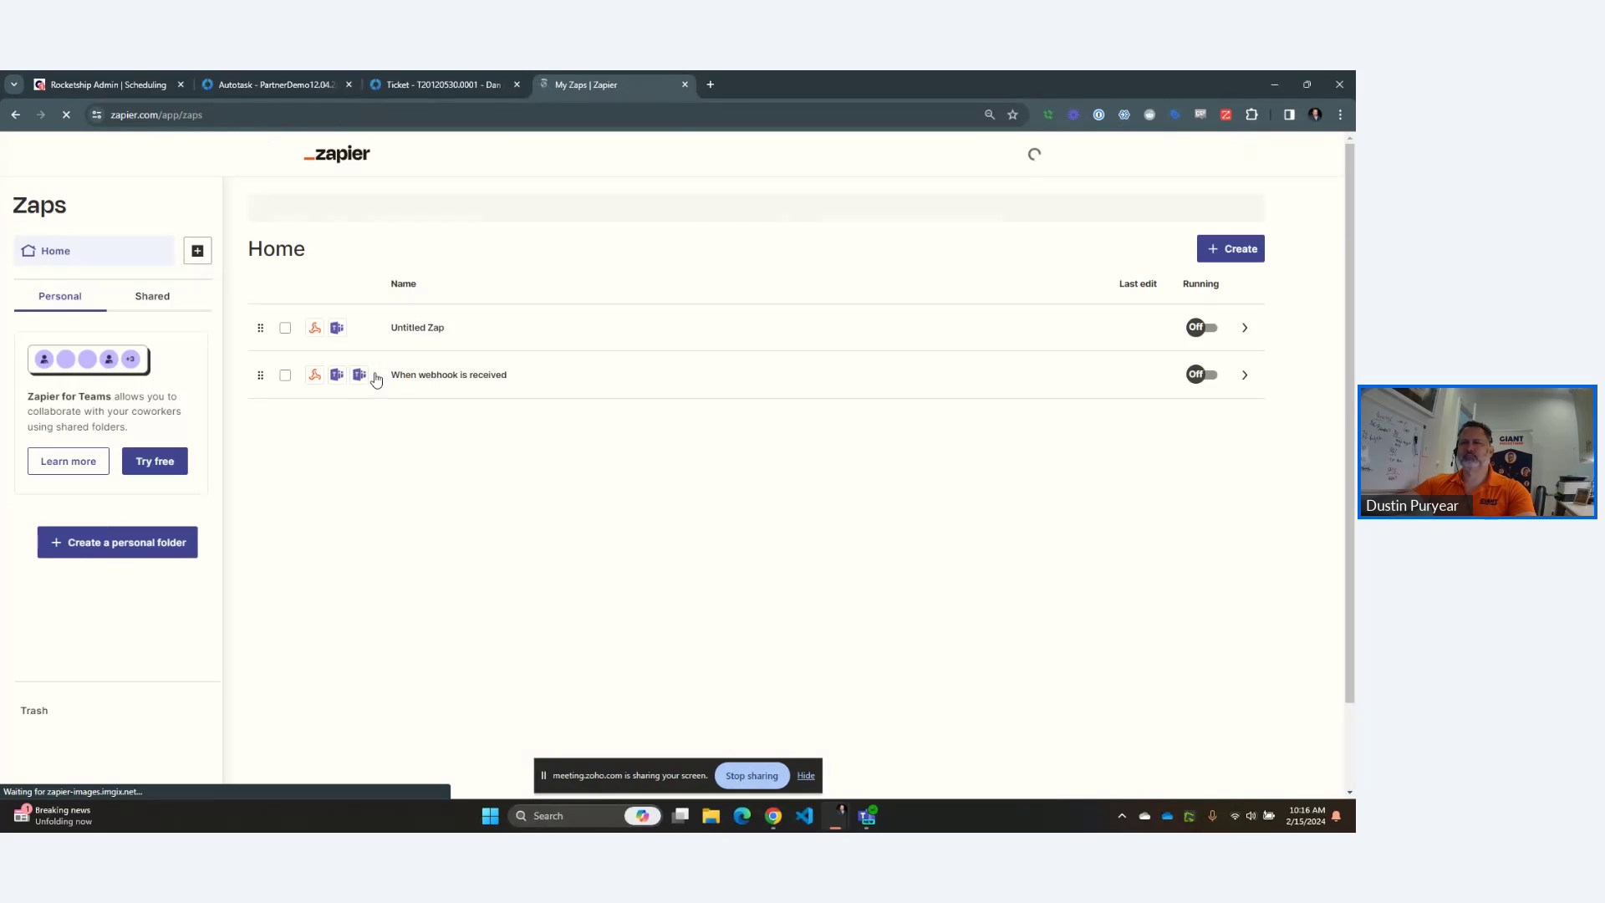
Open Untitled Zap and view its Microsoft Teams Send Channel Message step details.
left_click(421, 328)
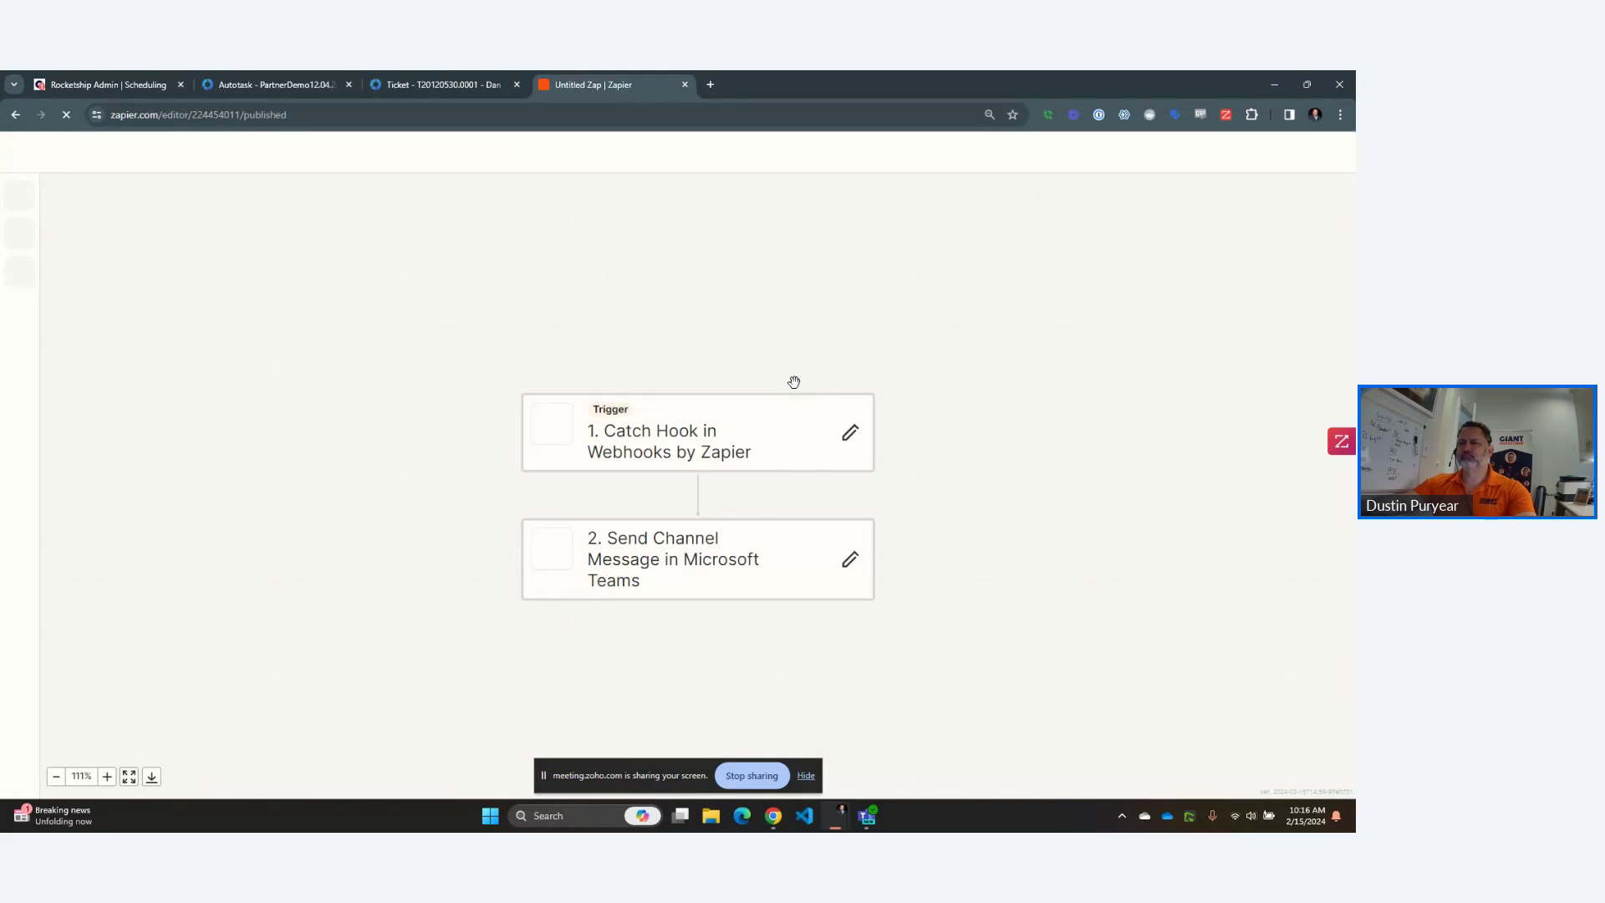
left_click(734, 569)
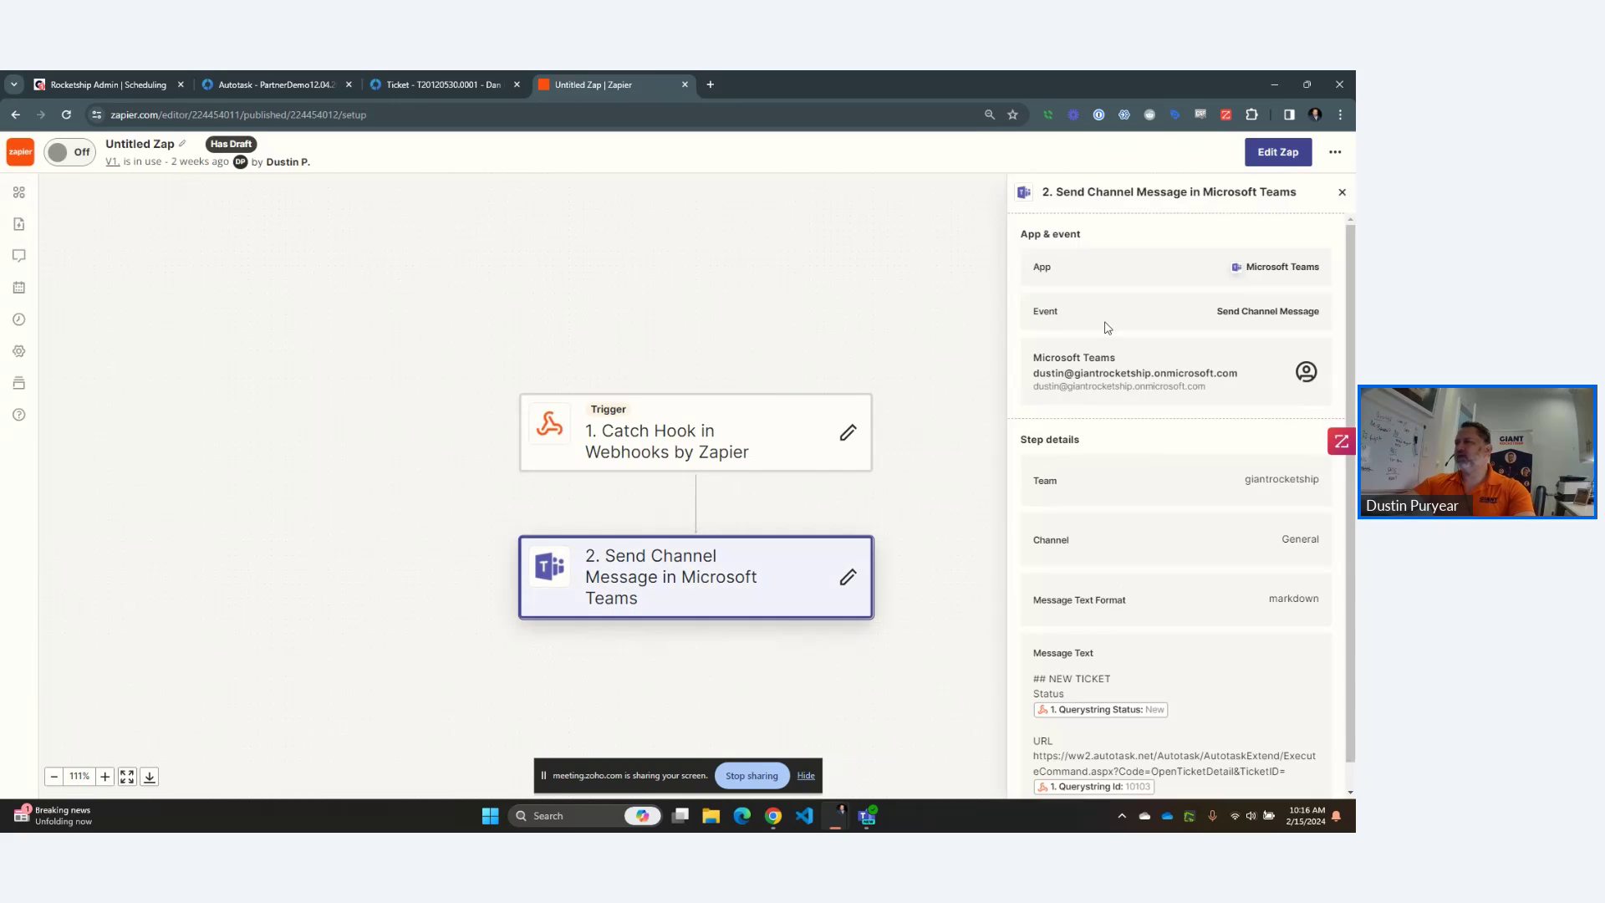
scroll(885, 326, "down", 1)
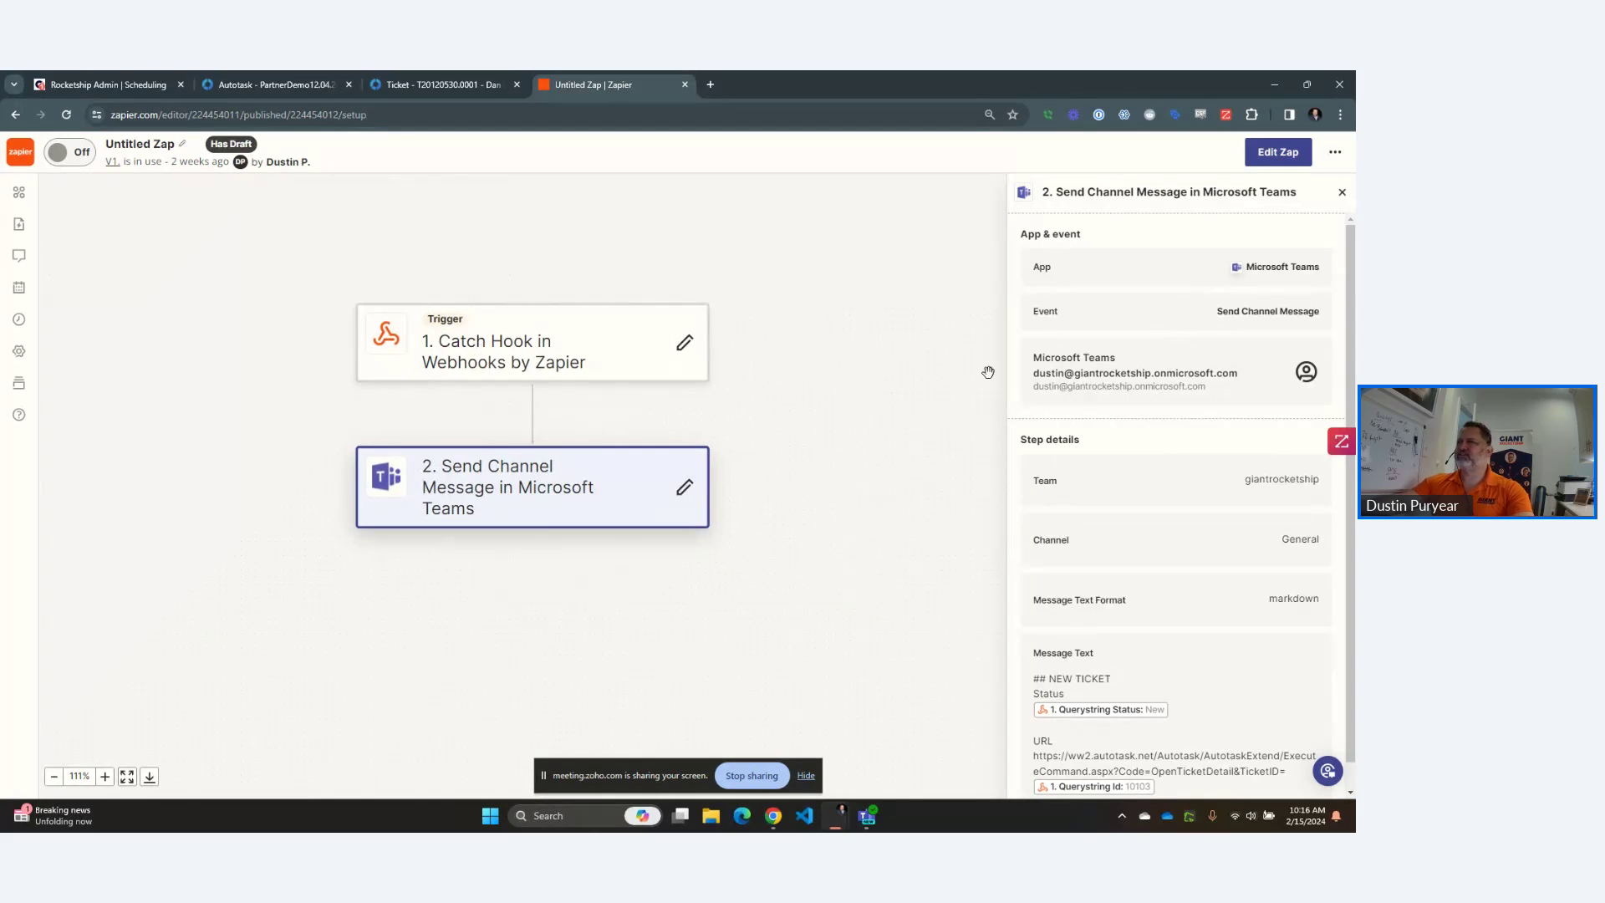
scroll(1196, 419, "down", 1)
scroll(1198, 419, "up", 1)
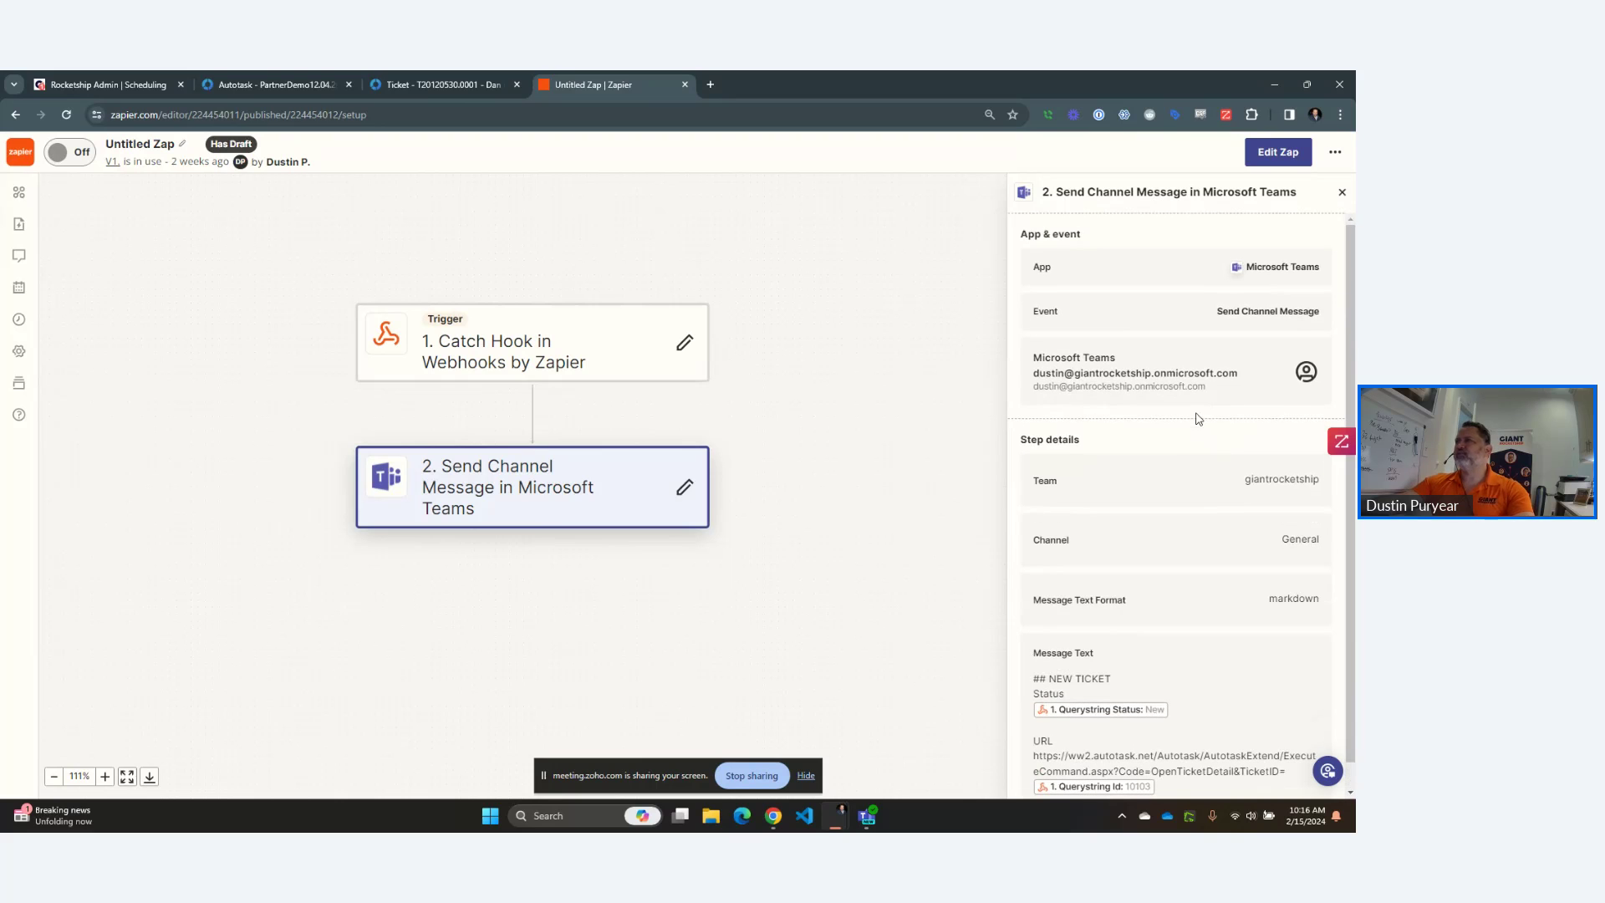
Edit the Untitled Zap draft and check team giantrocketship, channel General, and markdown message format.
left_click(1272, 163)
left_click(639, 496)
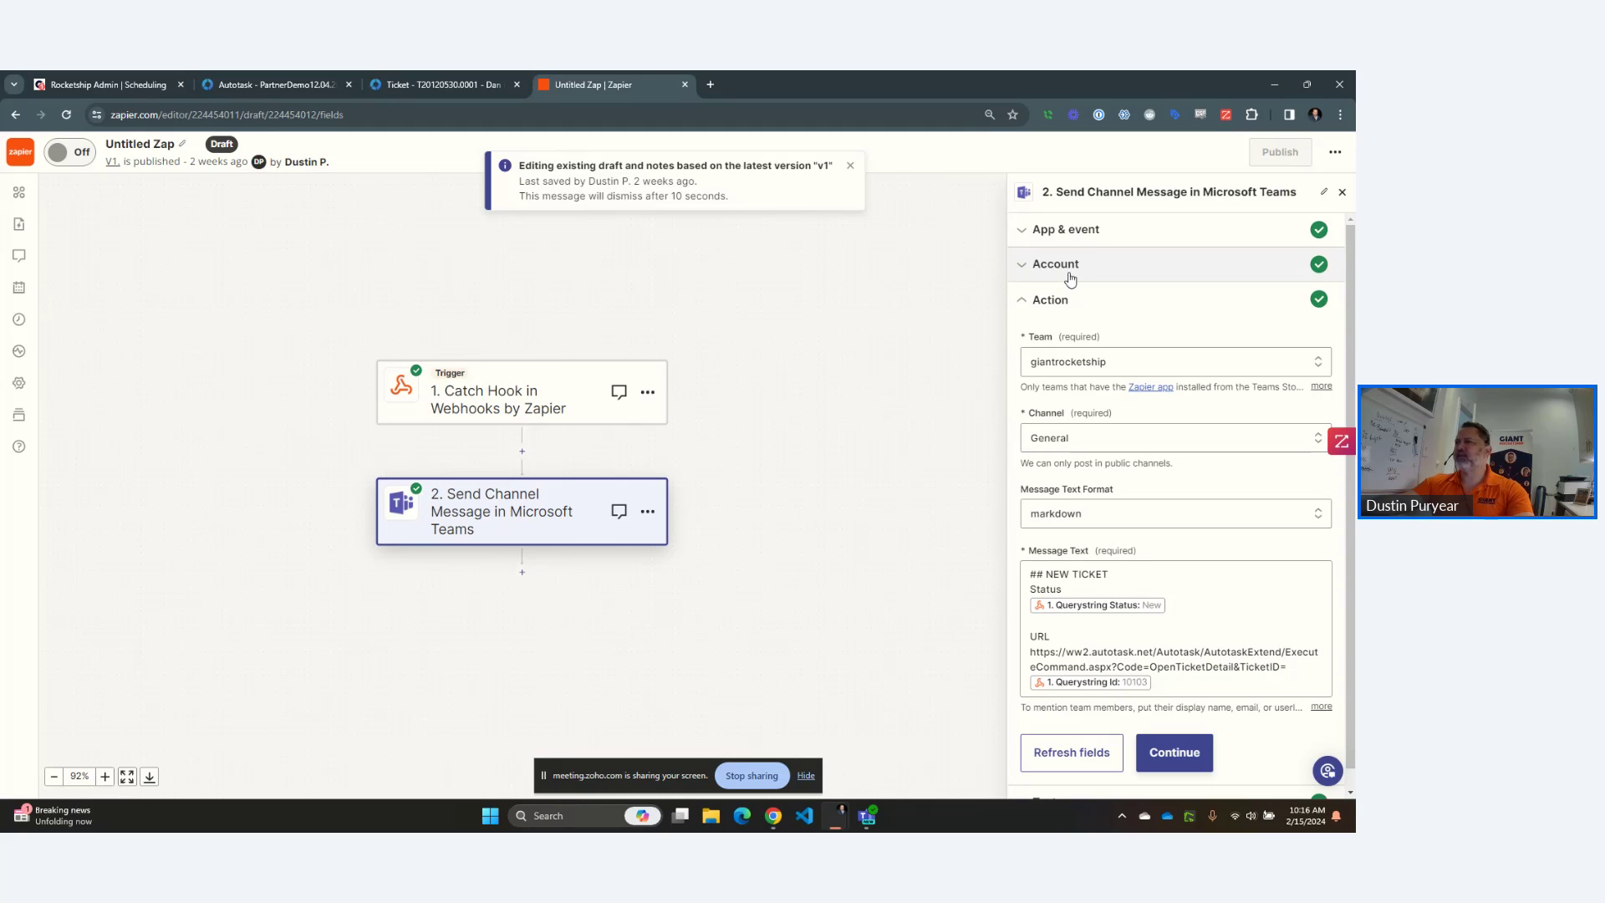
left_click(1065, 269)
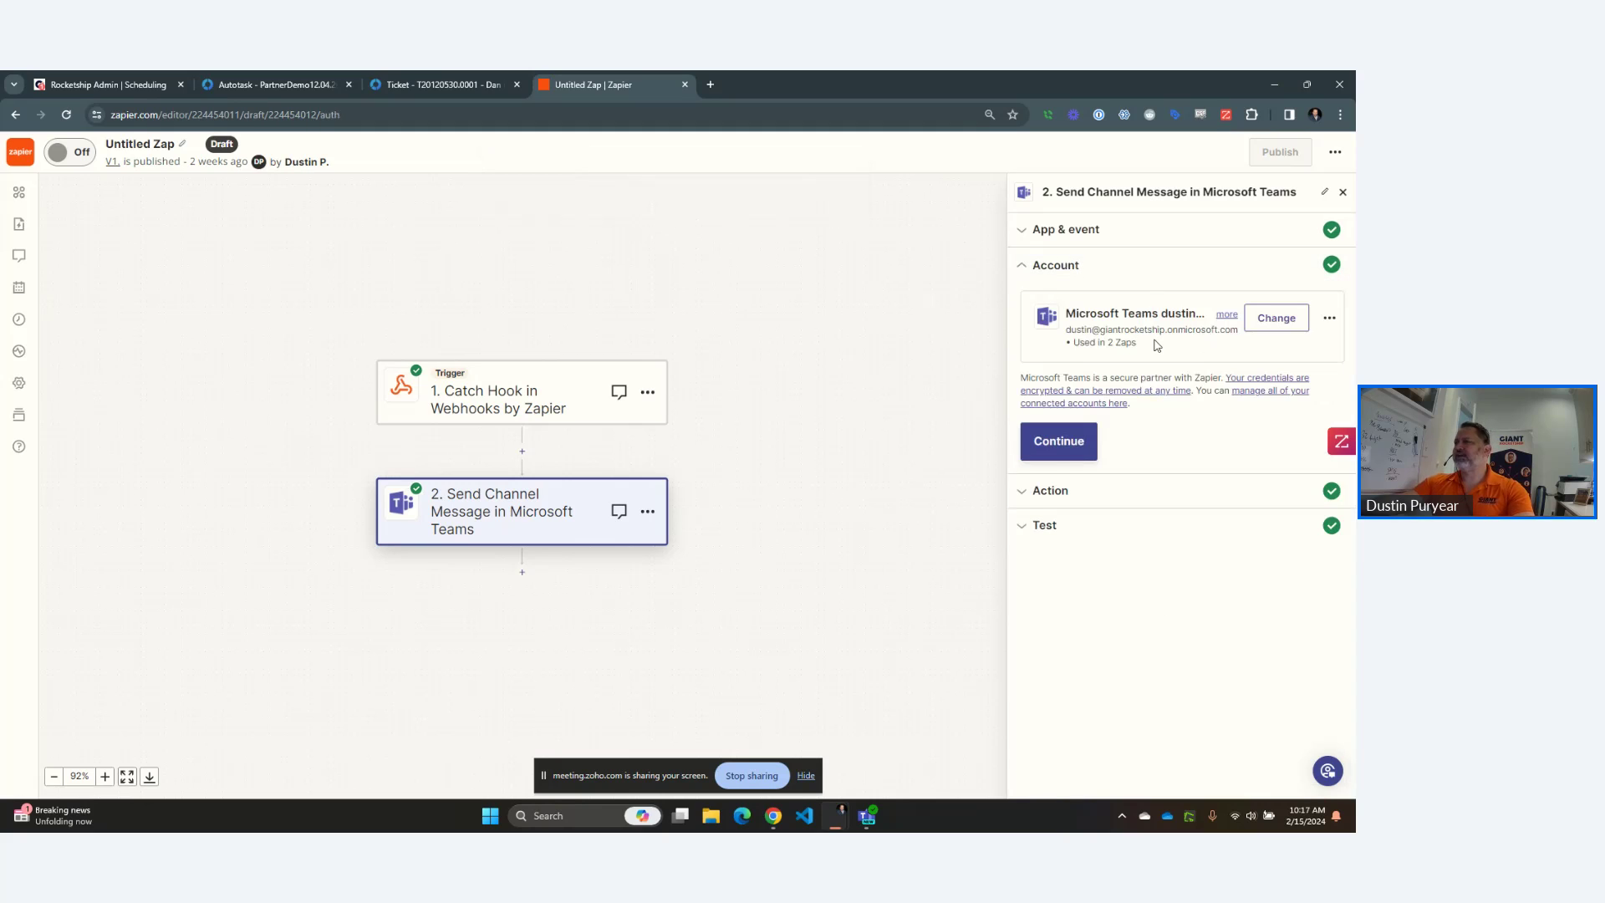
left_click(1049, 493)
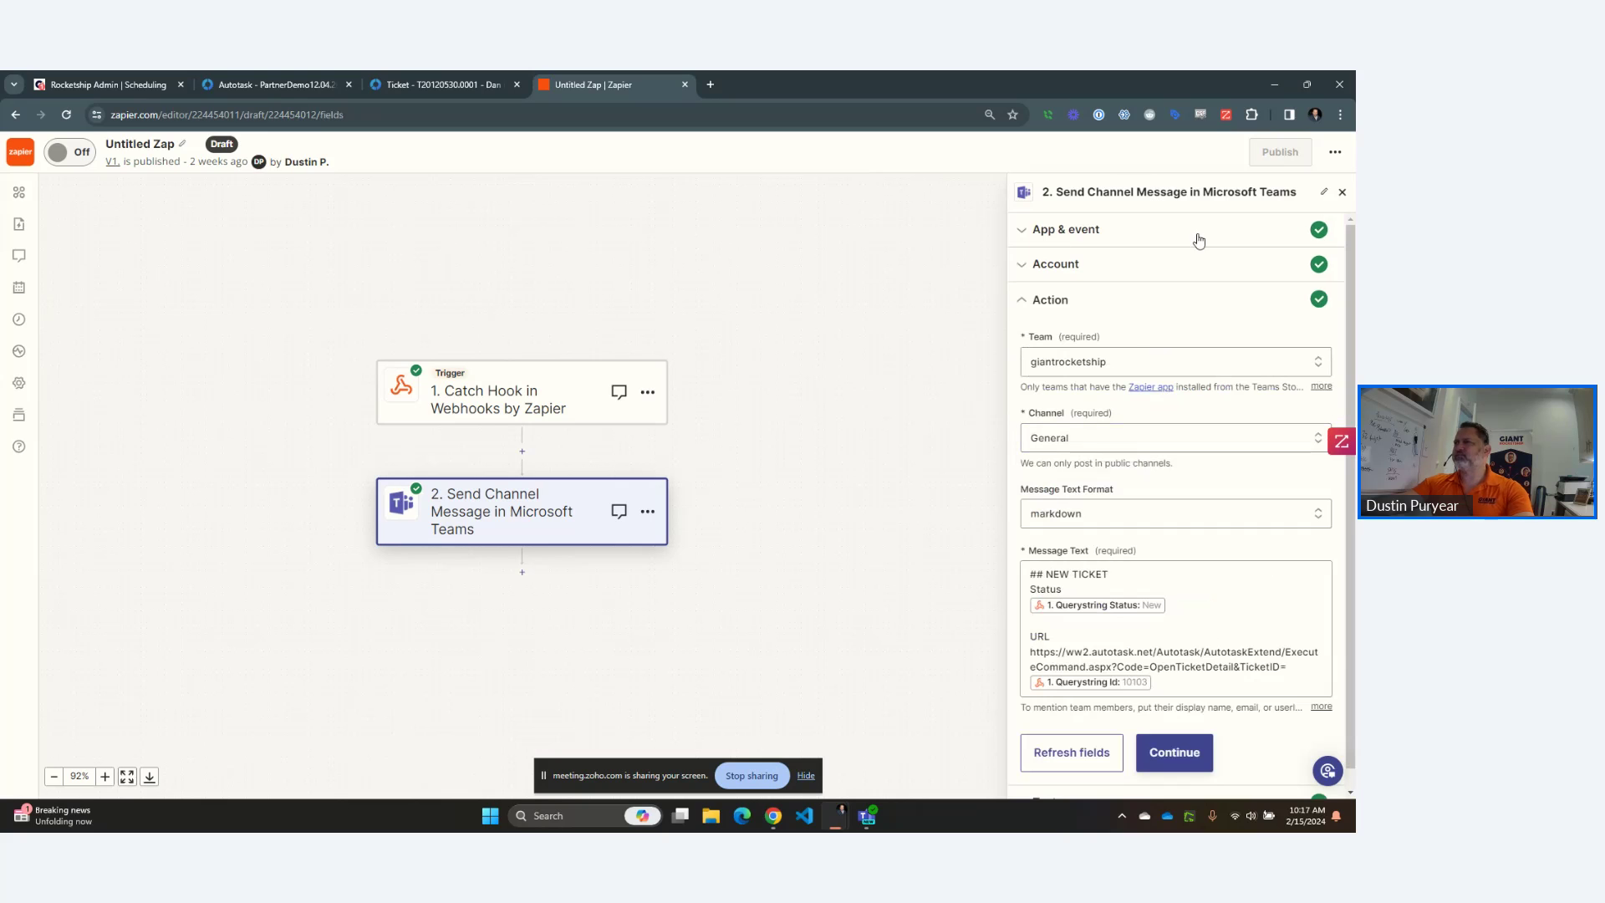
left_click(1091, 270)
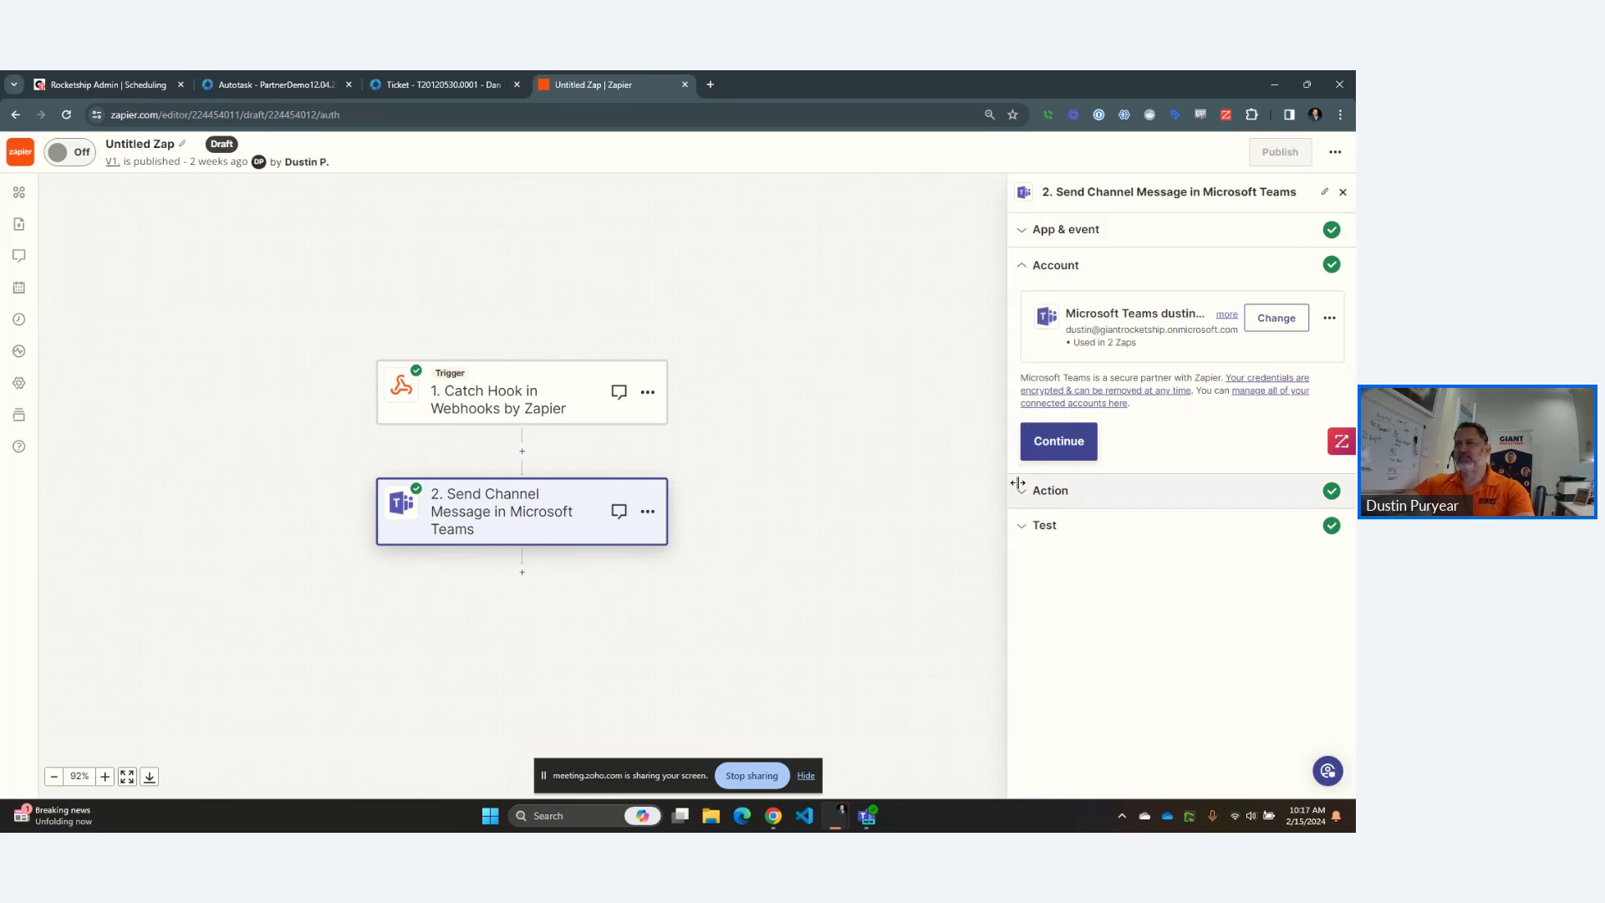
left_click(1049, 492)
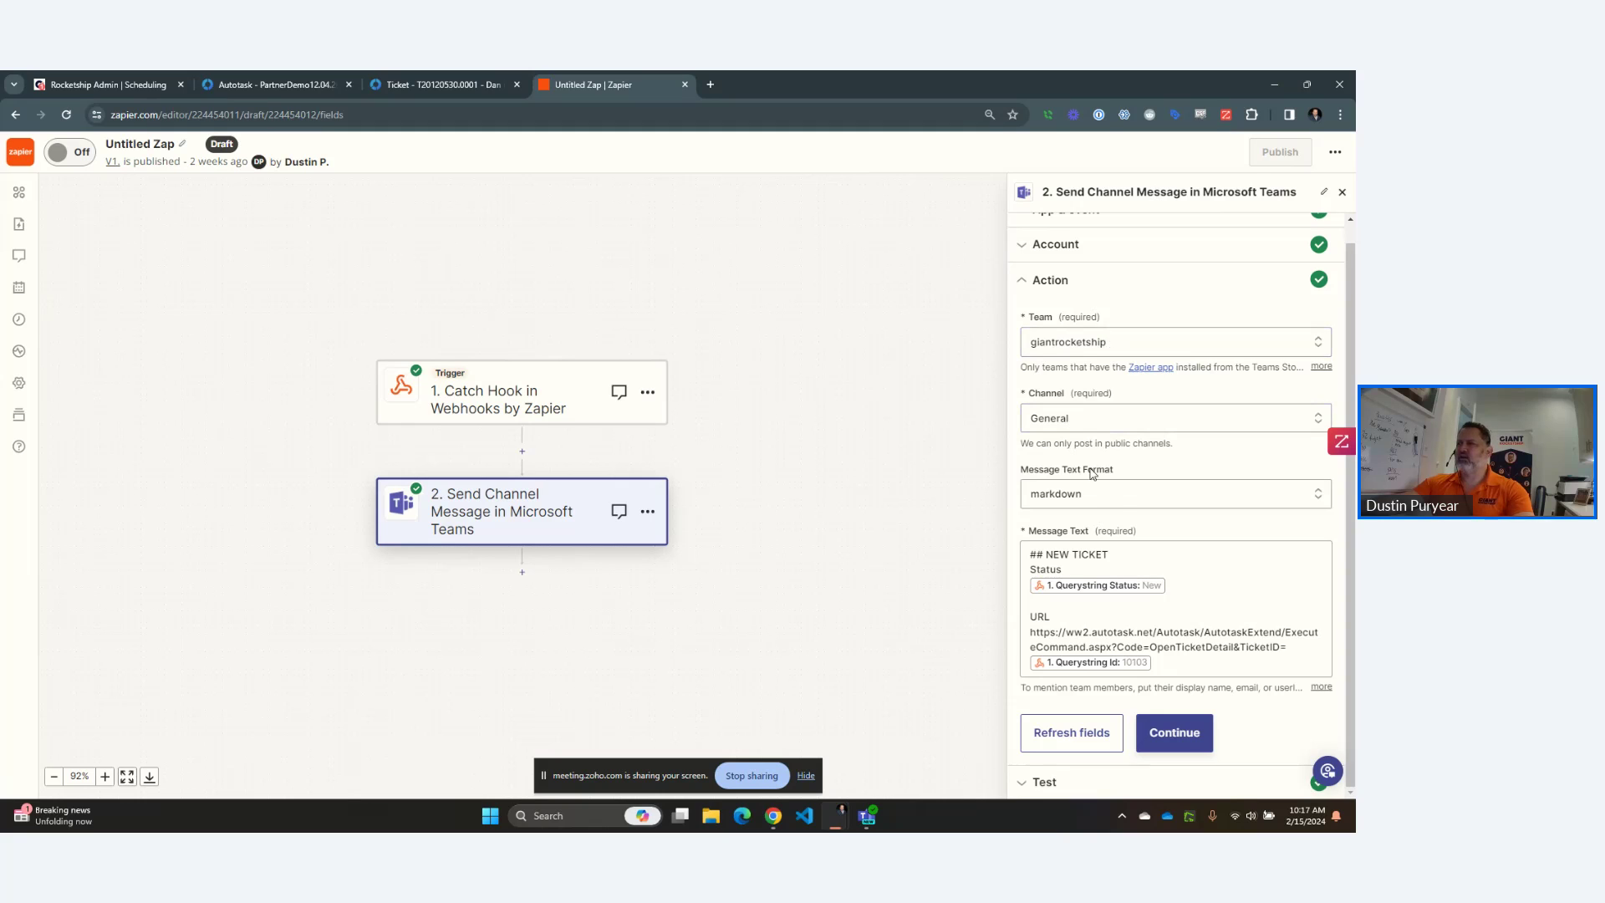
left_click(1116, 497)
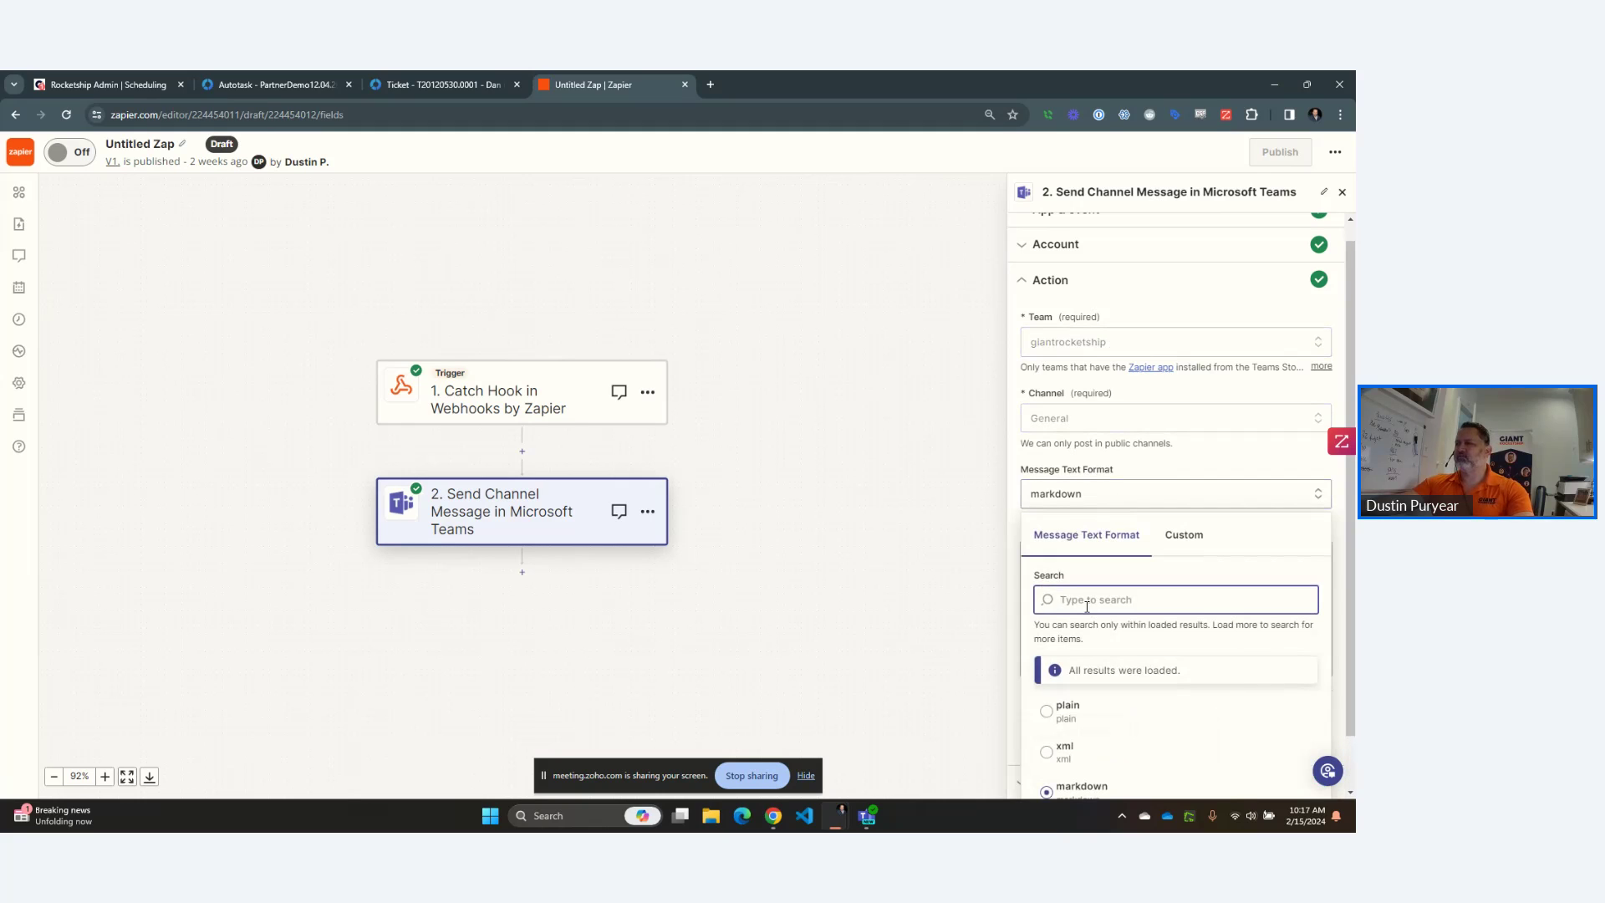
left_click(1099, 497)
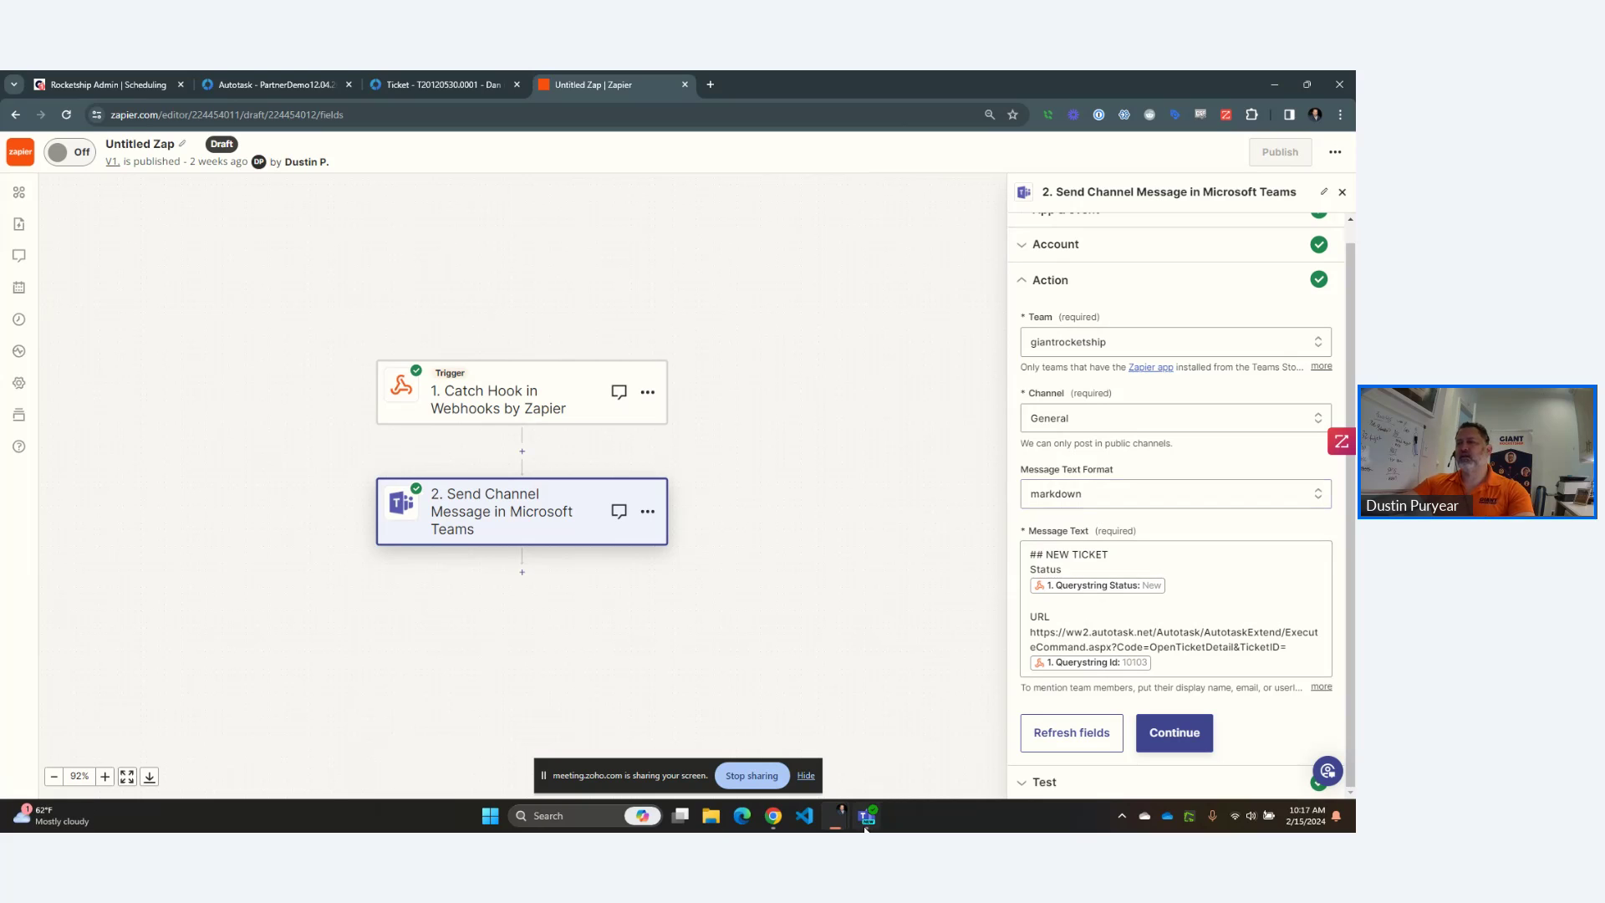
In Teams, view the Zapier app's About, Zaps and Activity pages.
left_click(866, 817)
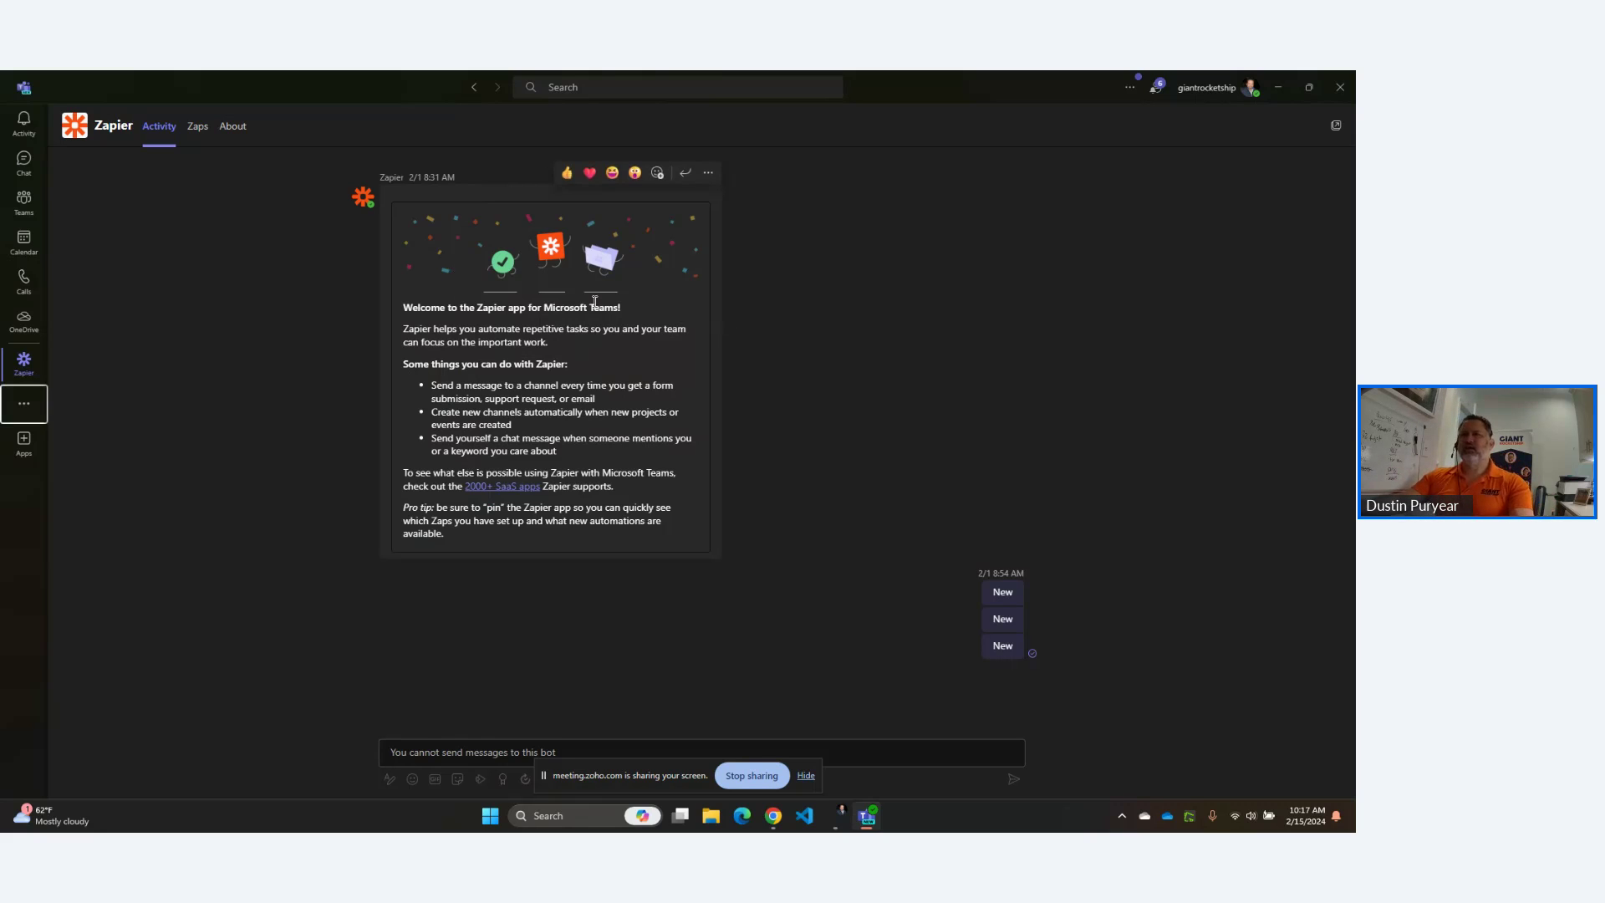
left_click(237, 130)
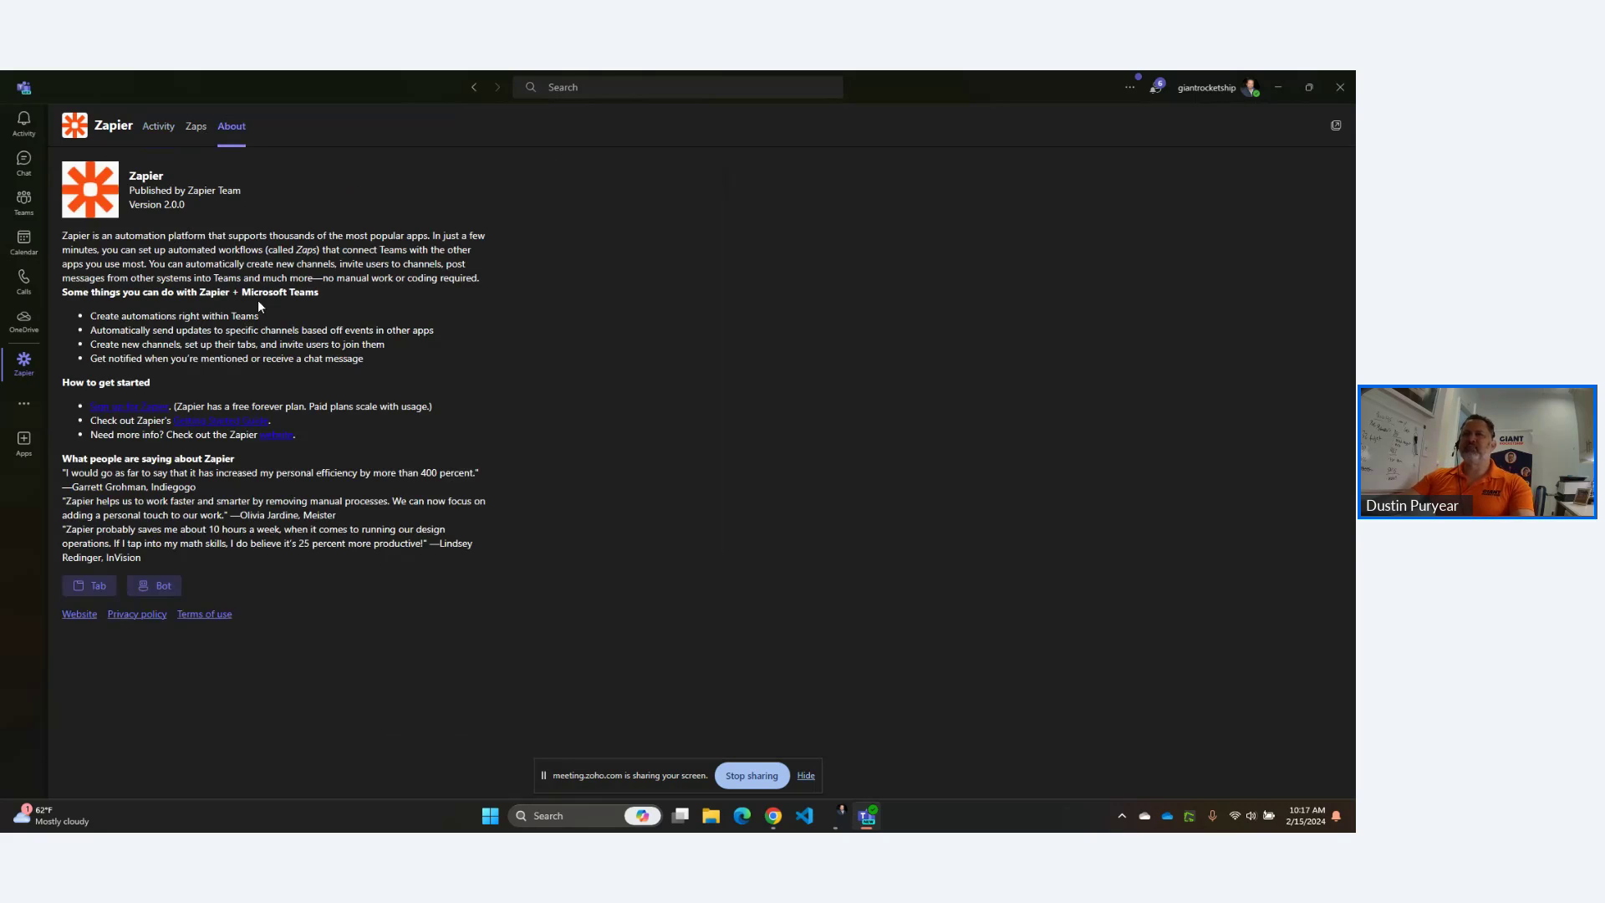
left_click(153, 128)
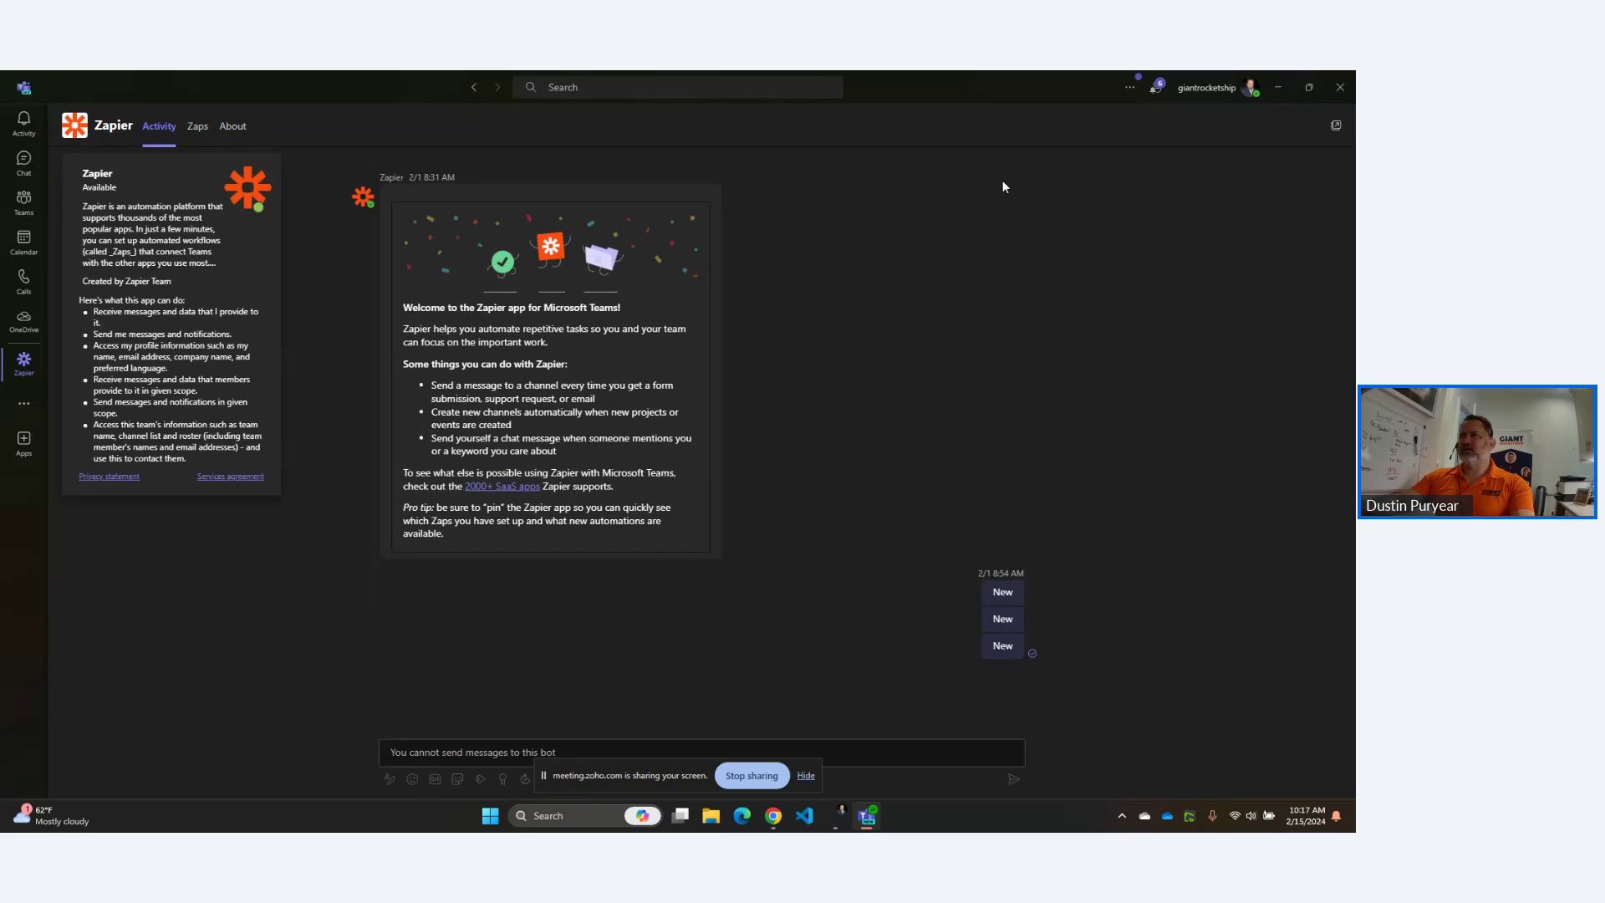
left_click(206, 134)
left_click(230, 129)
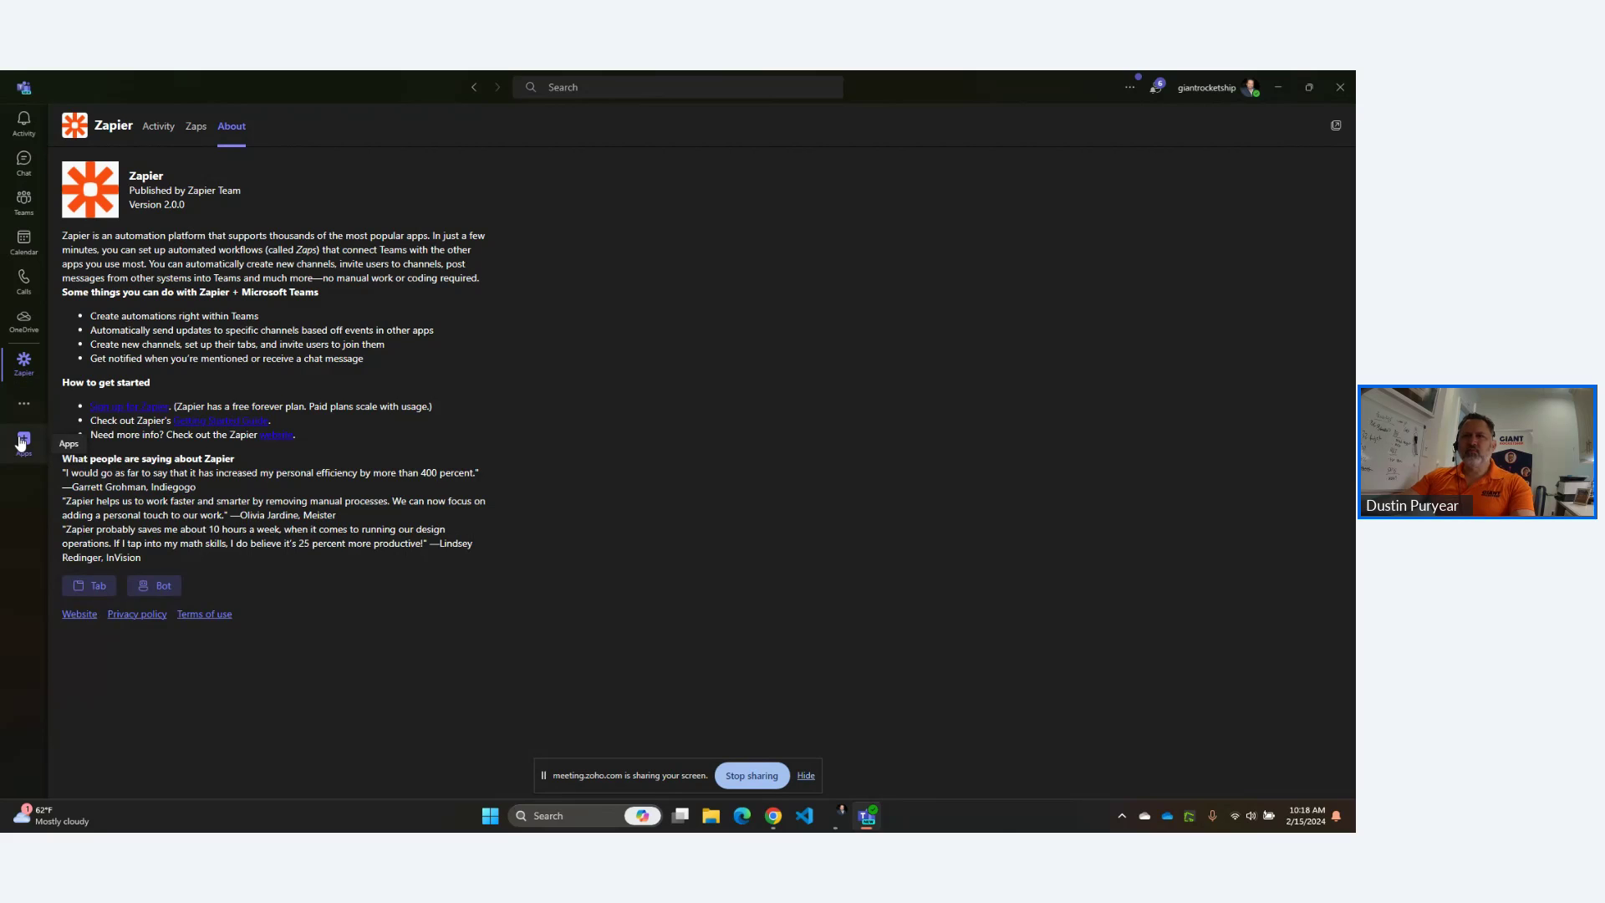
left_click(150, 138)
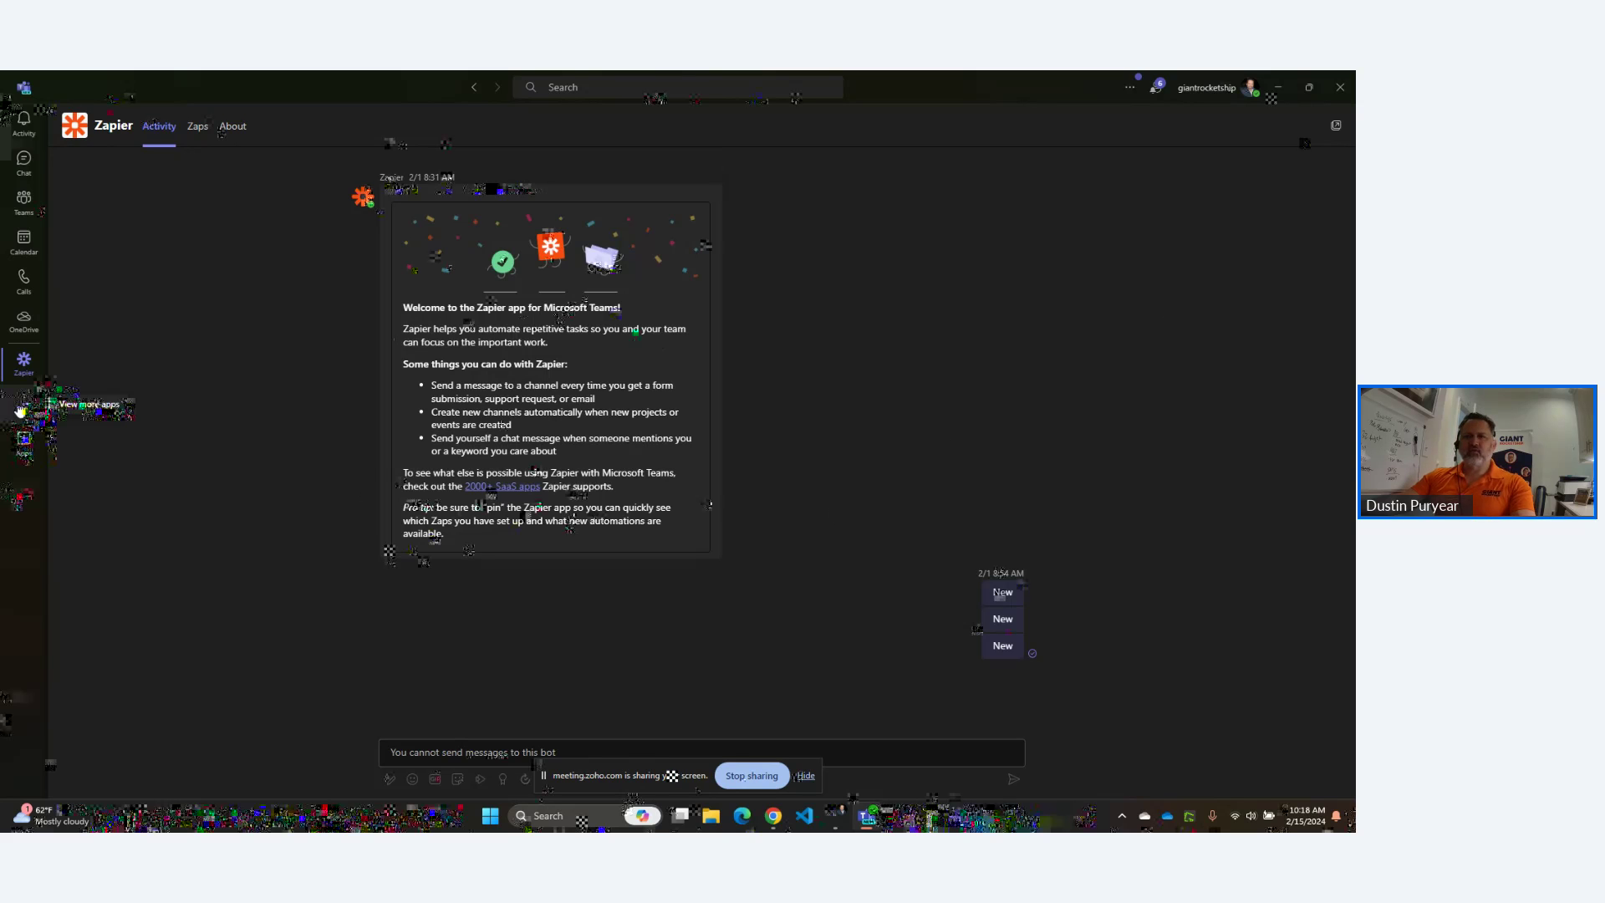
Open the Teams app store from the more-apps list.
left_click(21, 407)
scroll(167, 401, "down", 10)
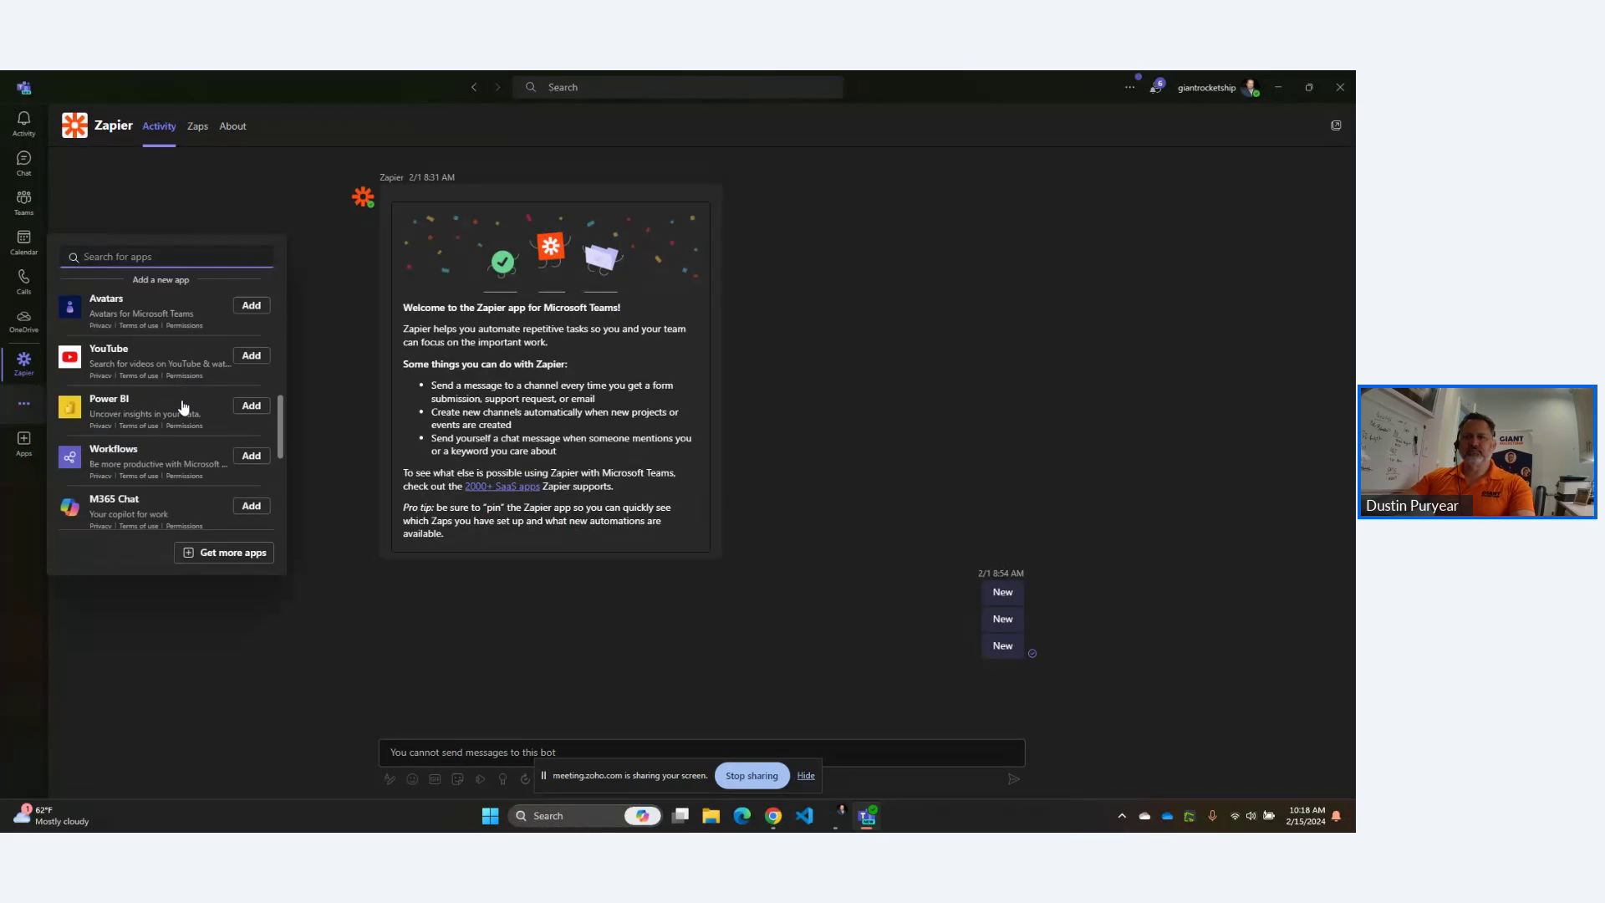
left_click(23, 440)
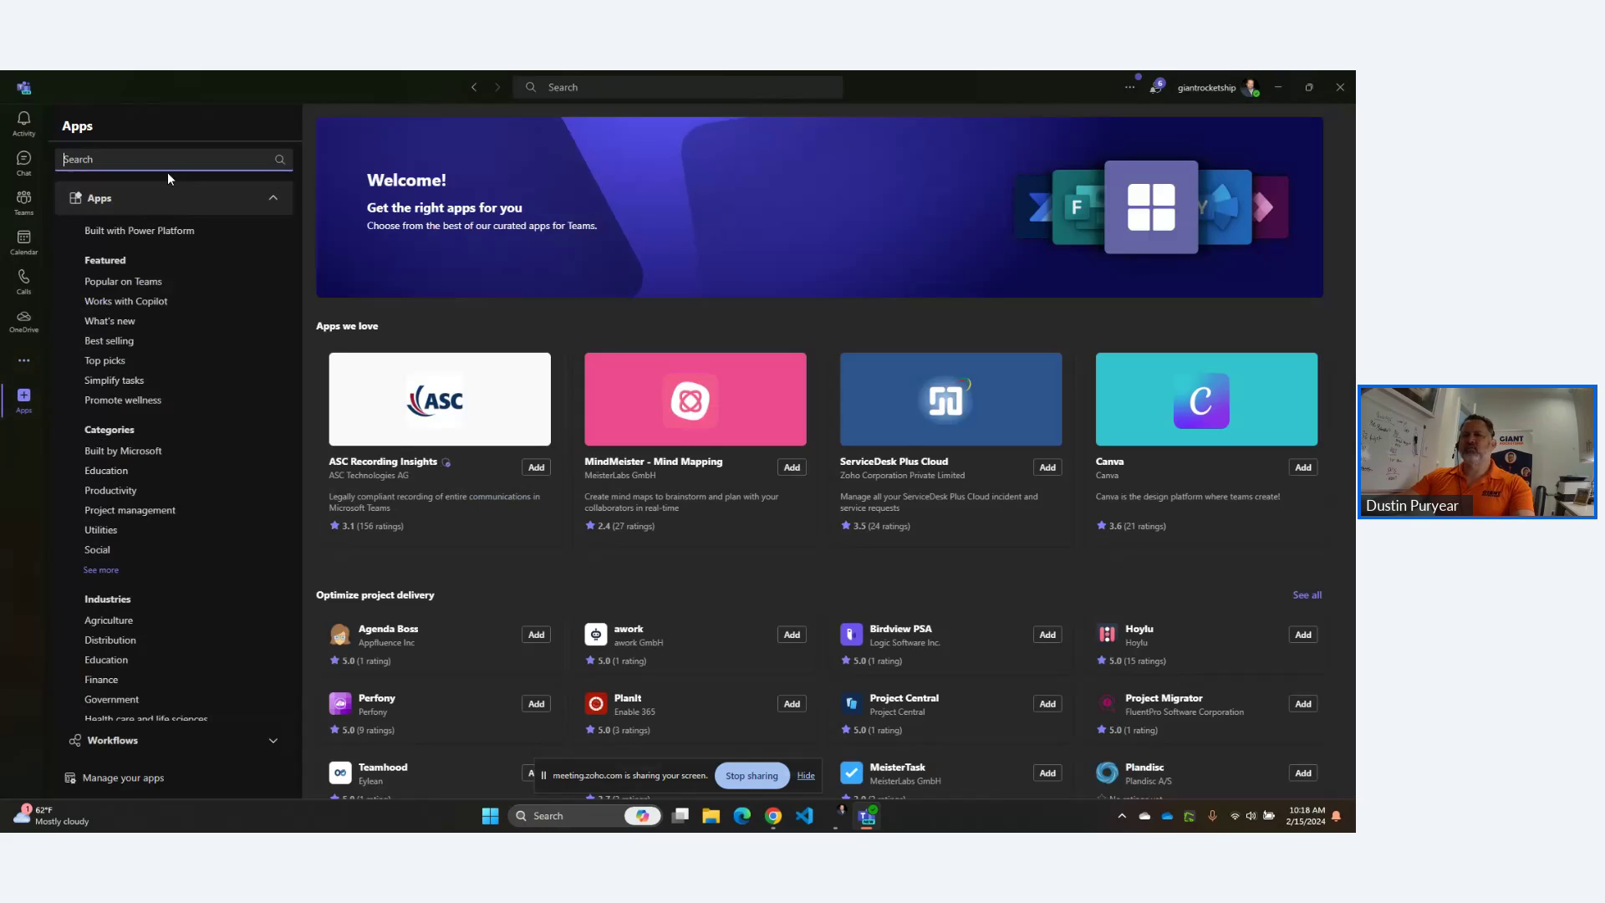
Search the app store for 'zapier' and review the Zapier app's details and permissions.
left_click(167, 161)
type("zapi")
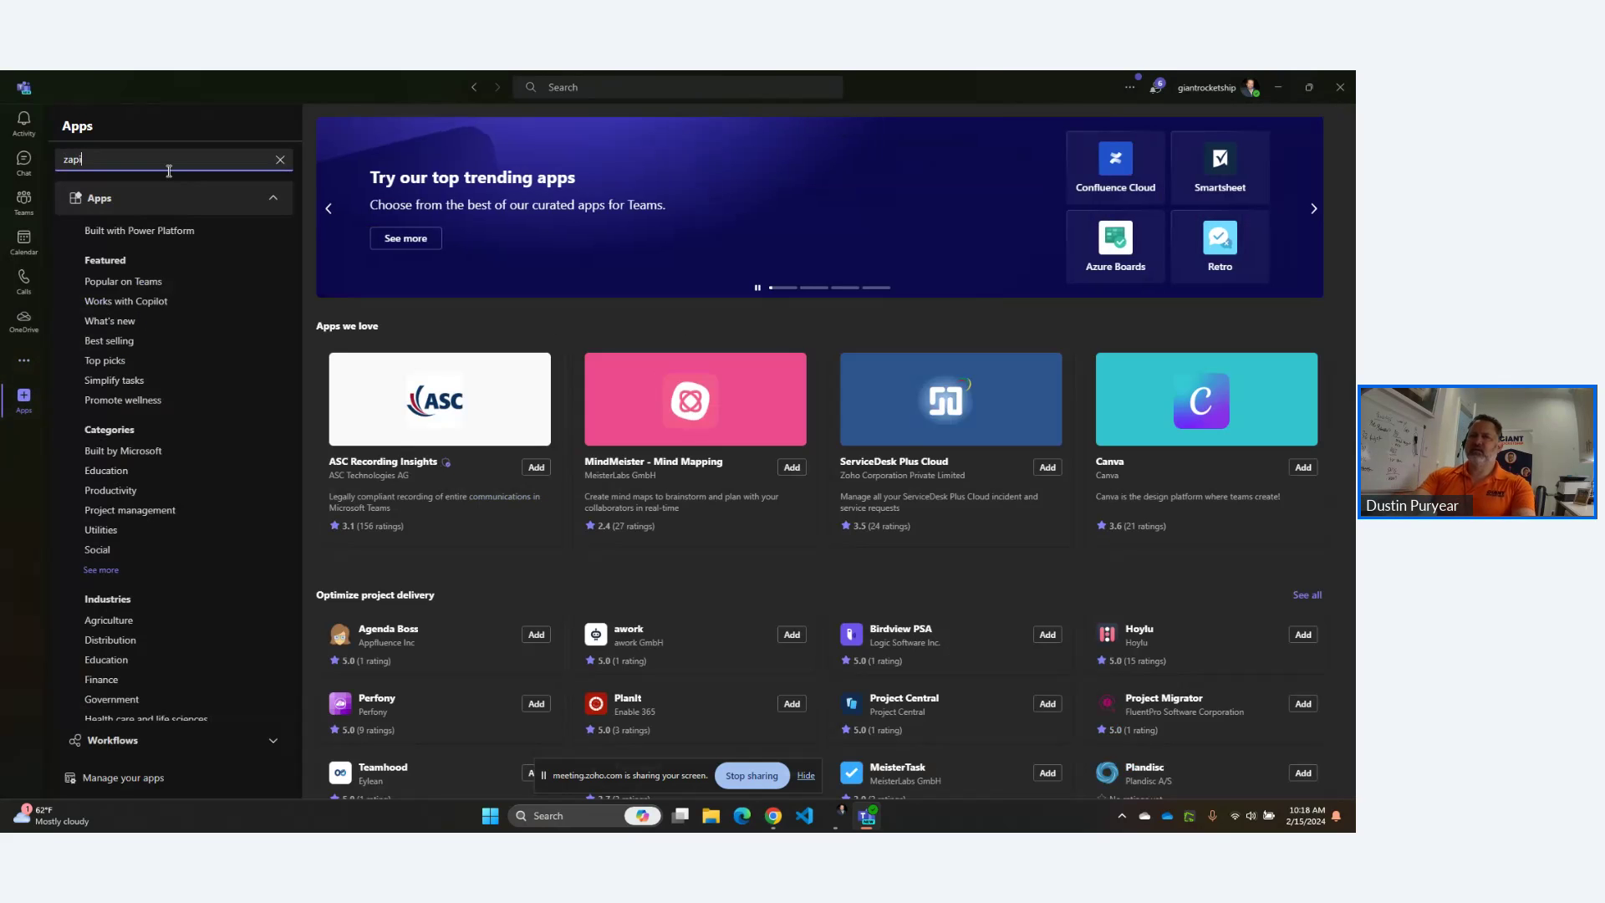
type("er")
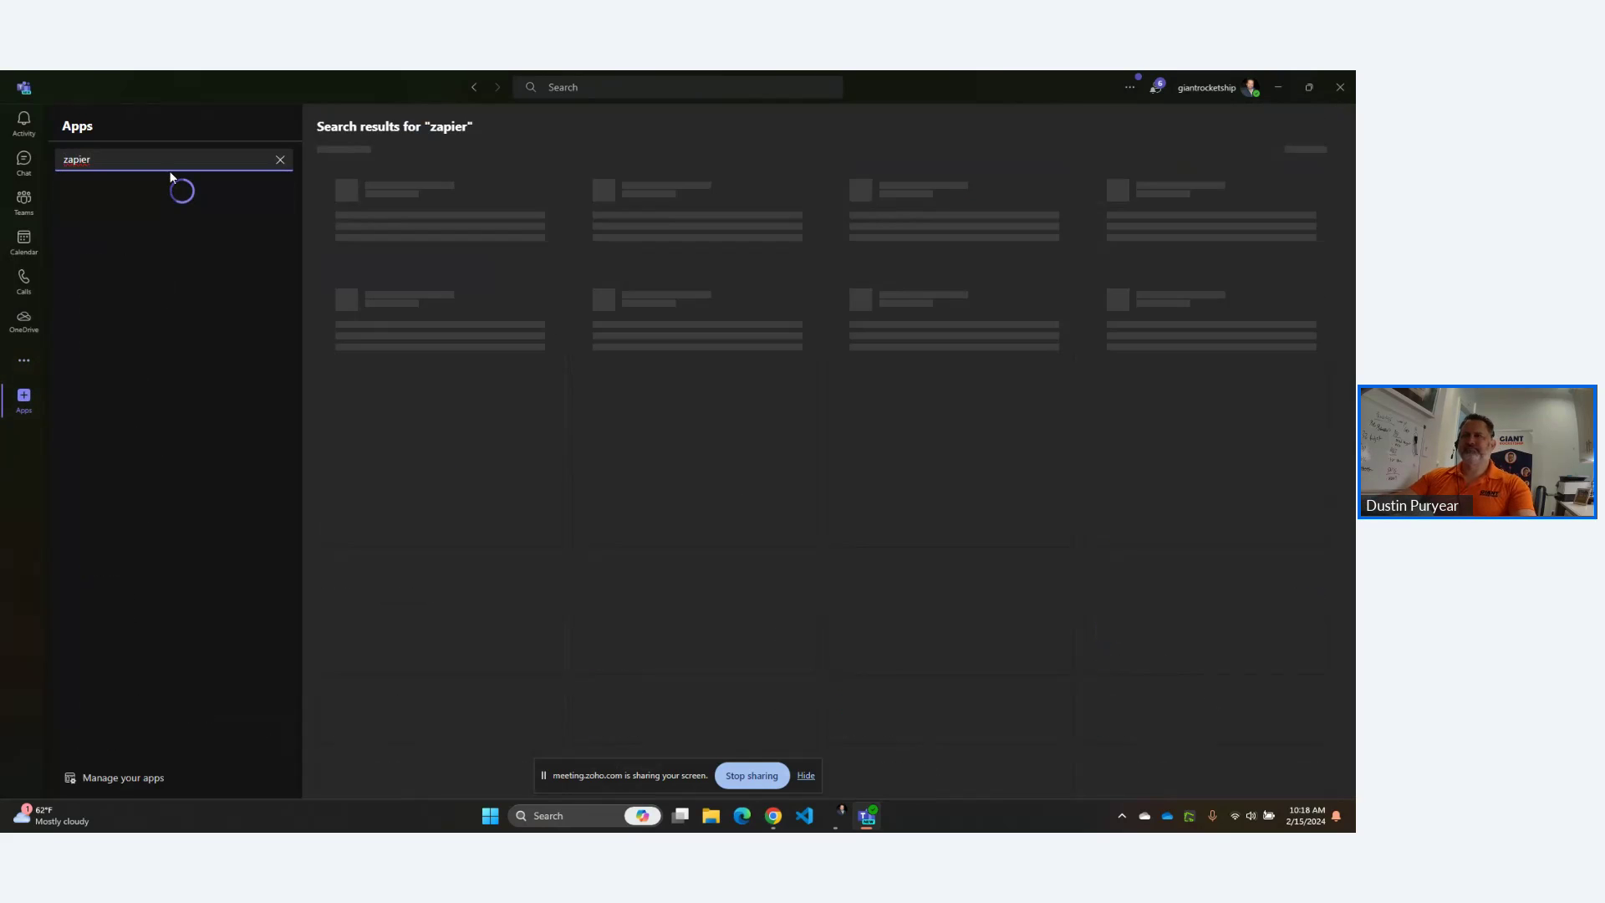
left_click(388, 223)
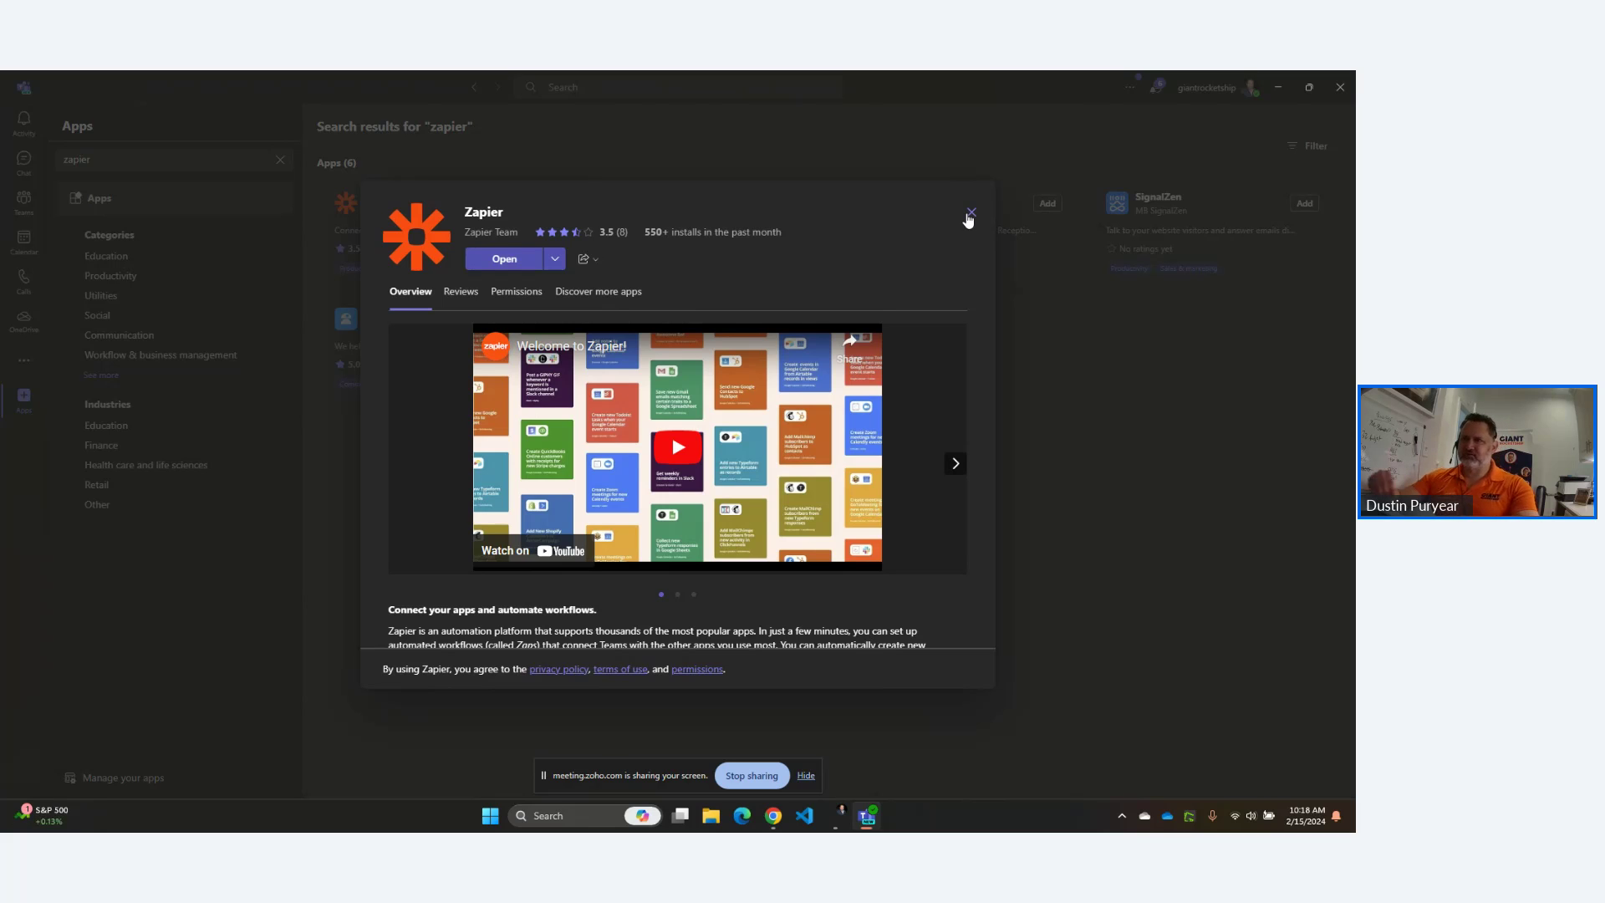
mouse_move(565, 233)
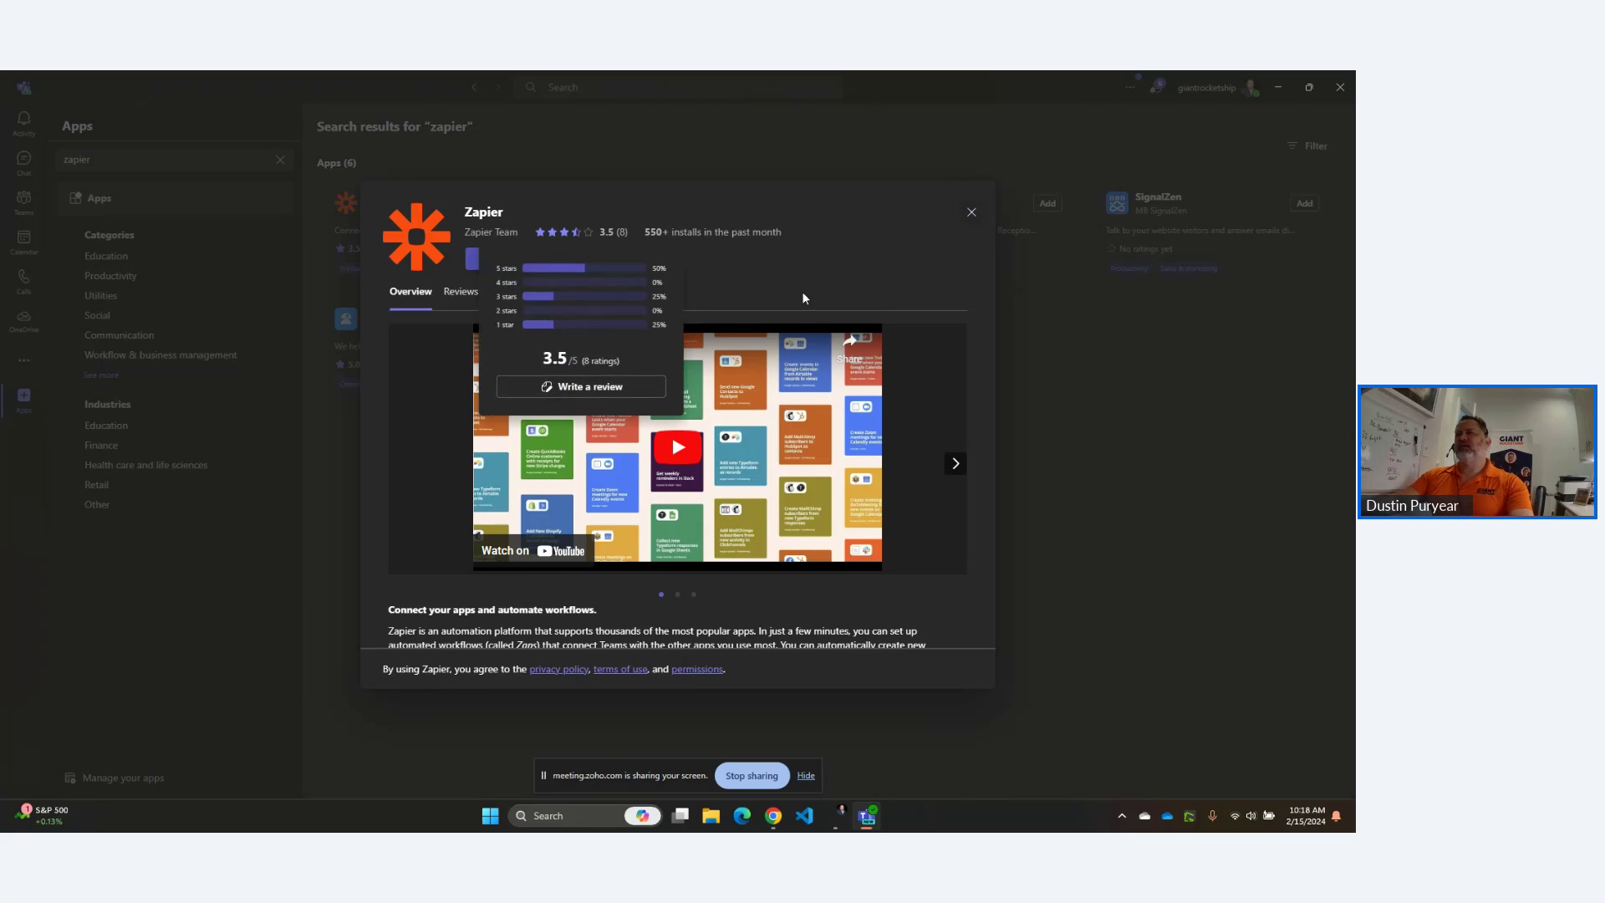
left_click(518, 292)
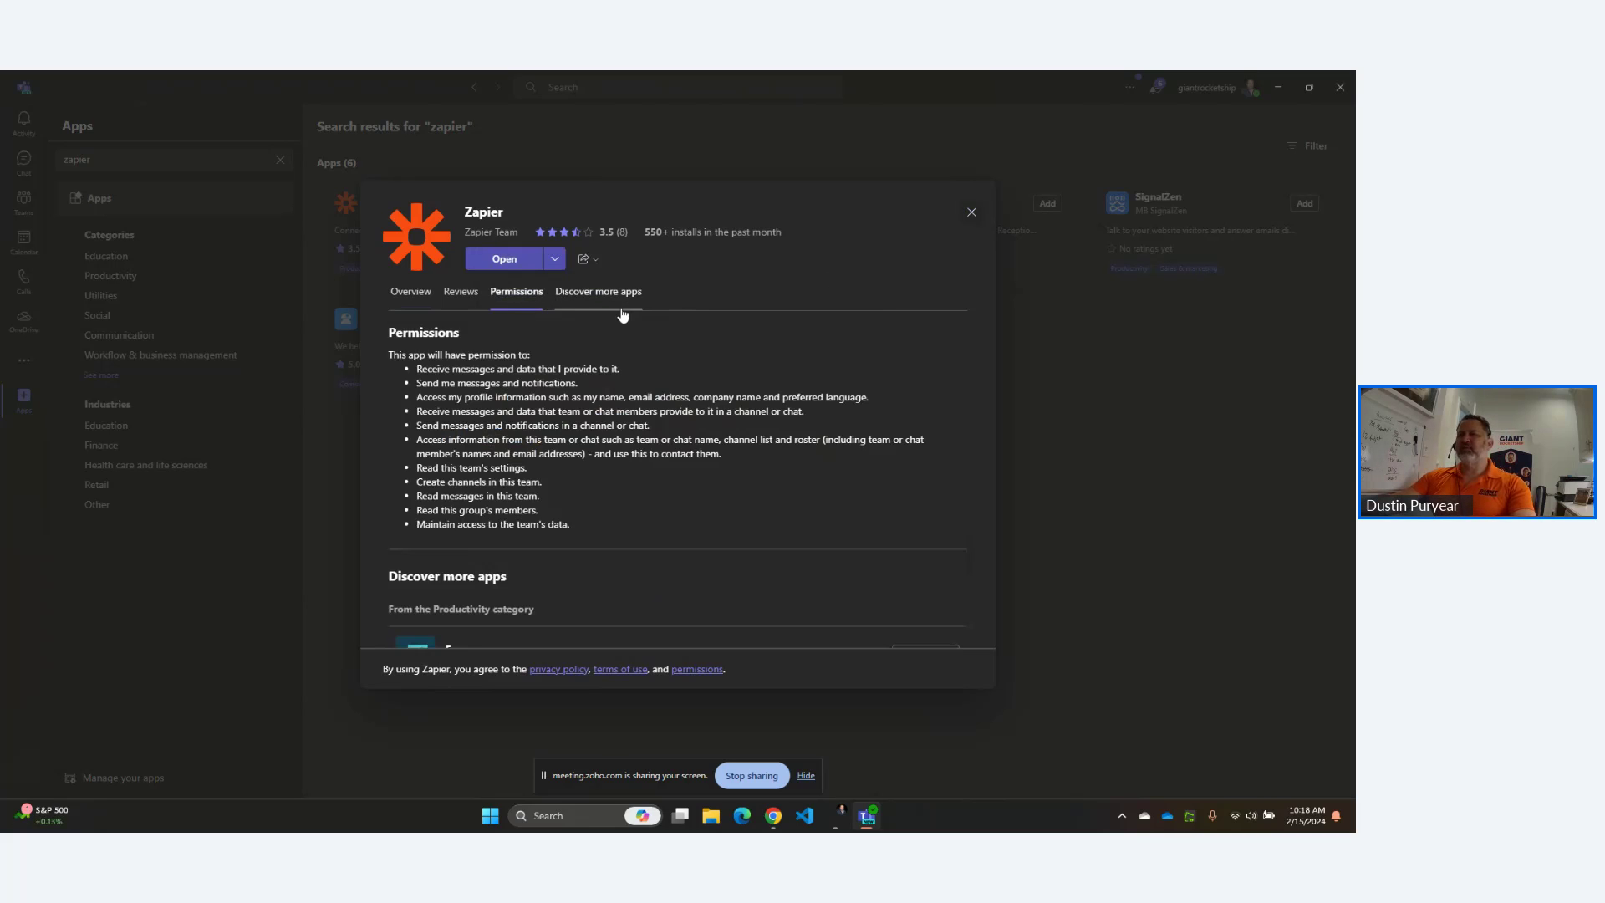
left_click(597, 306)
Start adding Zapier to the giantrocketship General channel, then cancel.
scroll(617, 380, "up", 5)
left_click(555, 261)
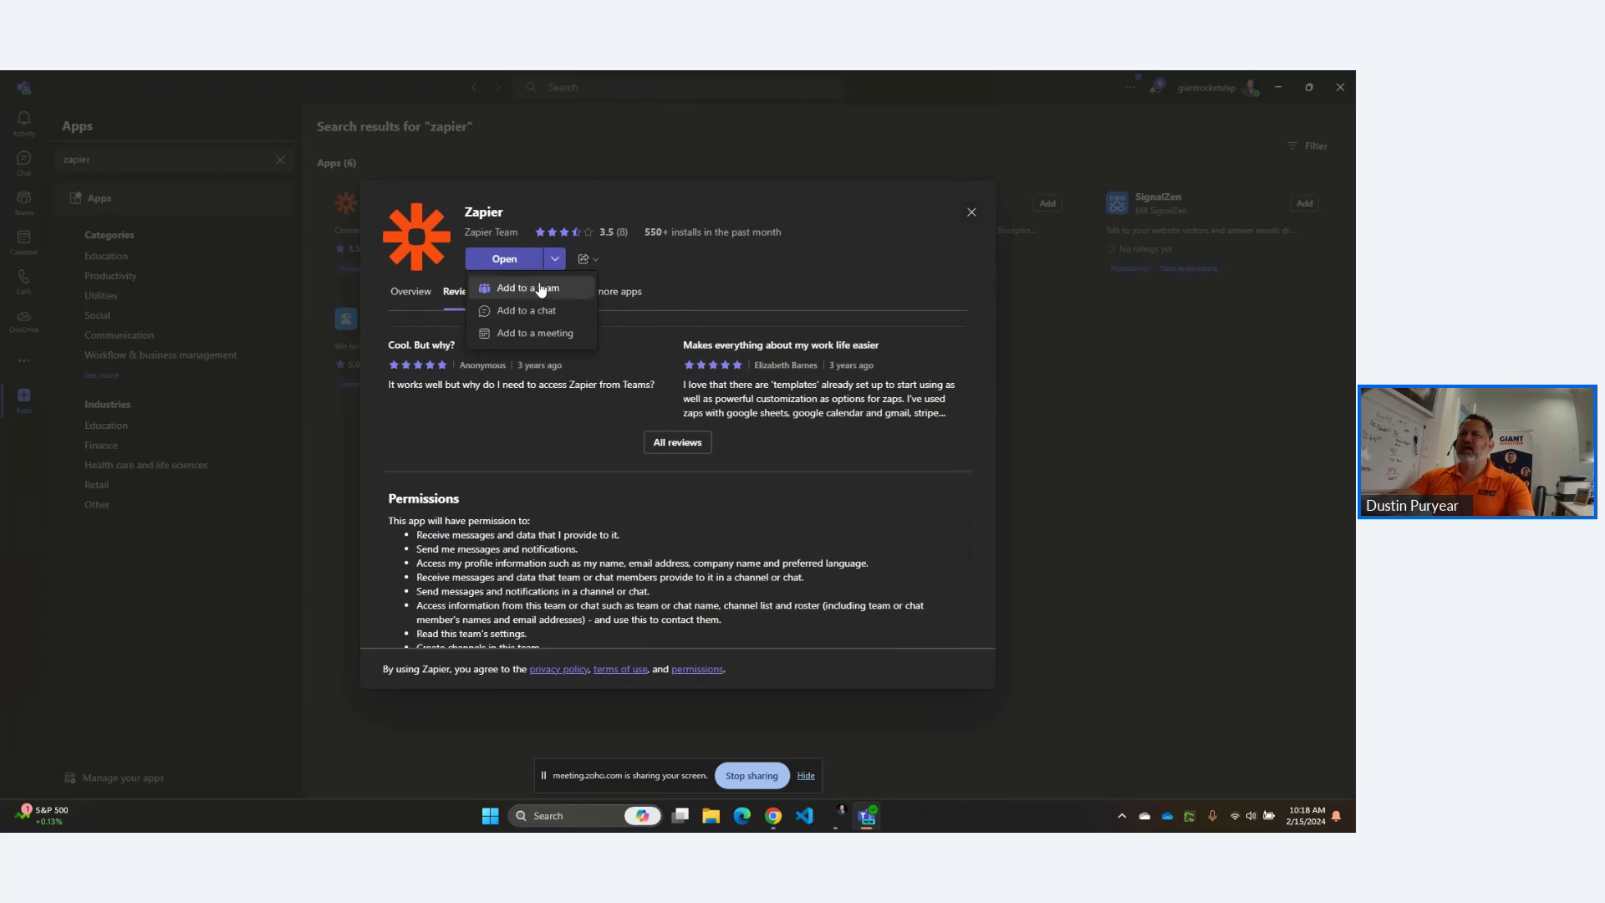
left_click(530, 290)
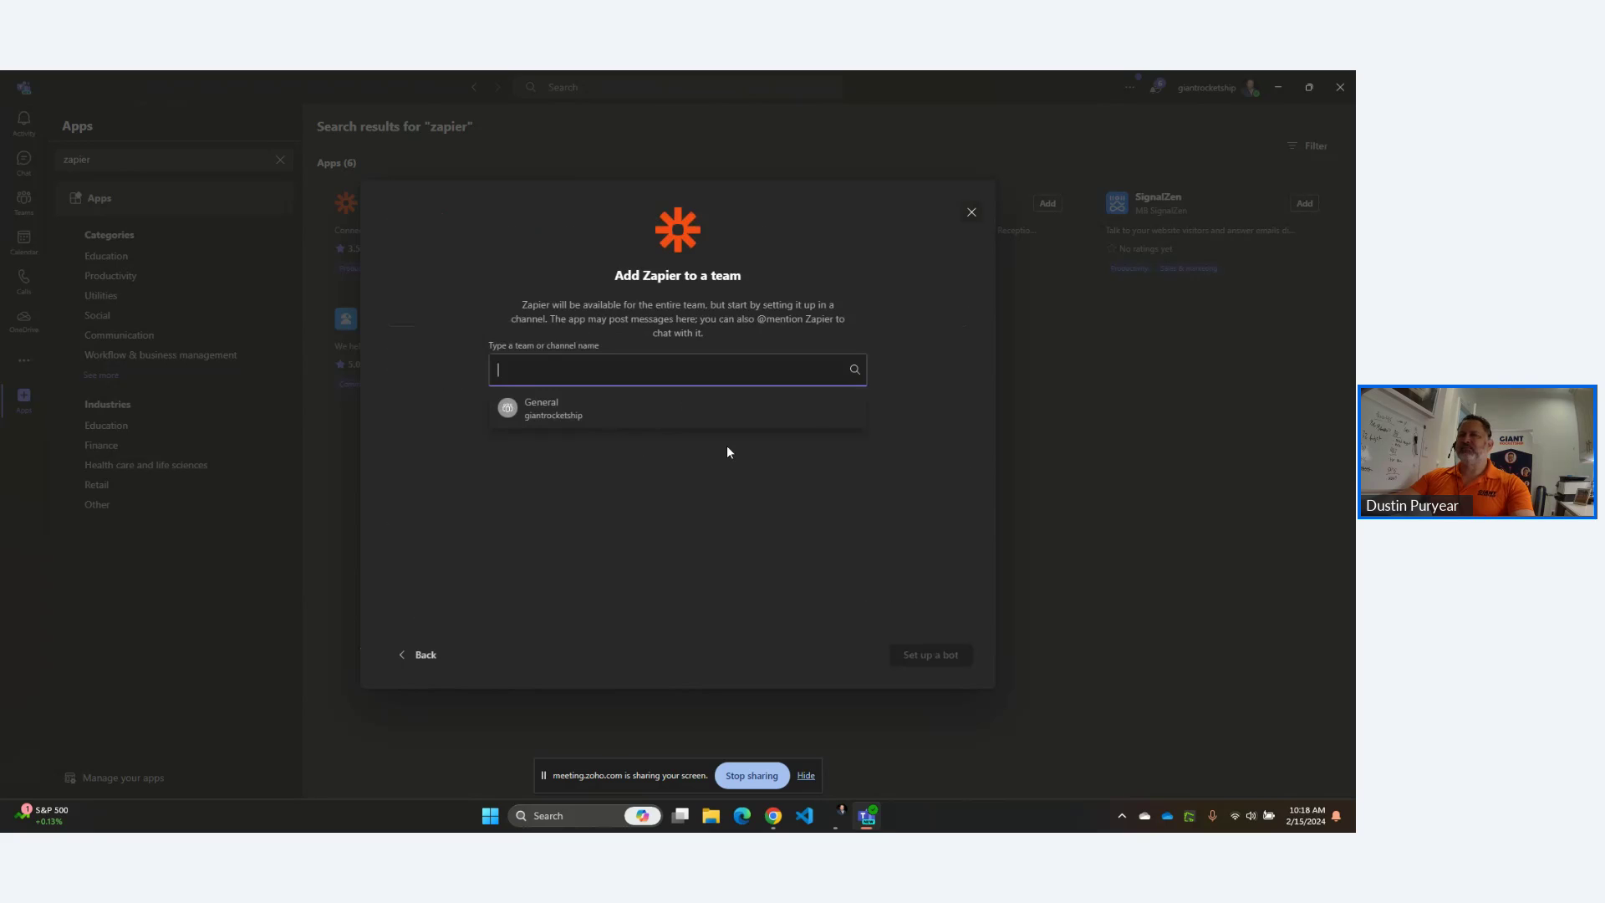
left_click(552, 409)
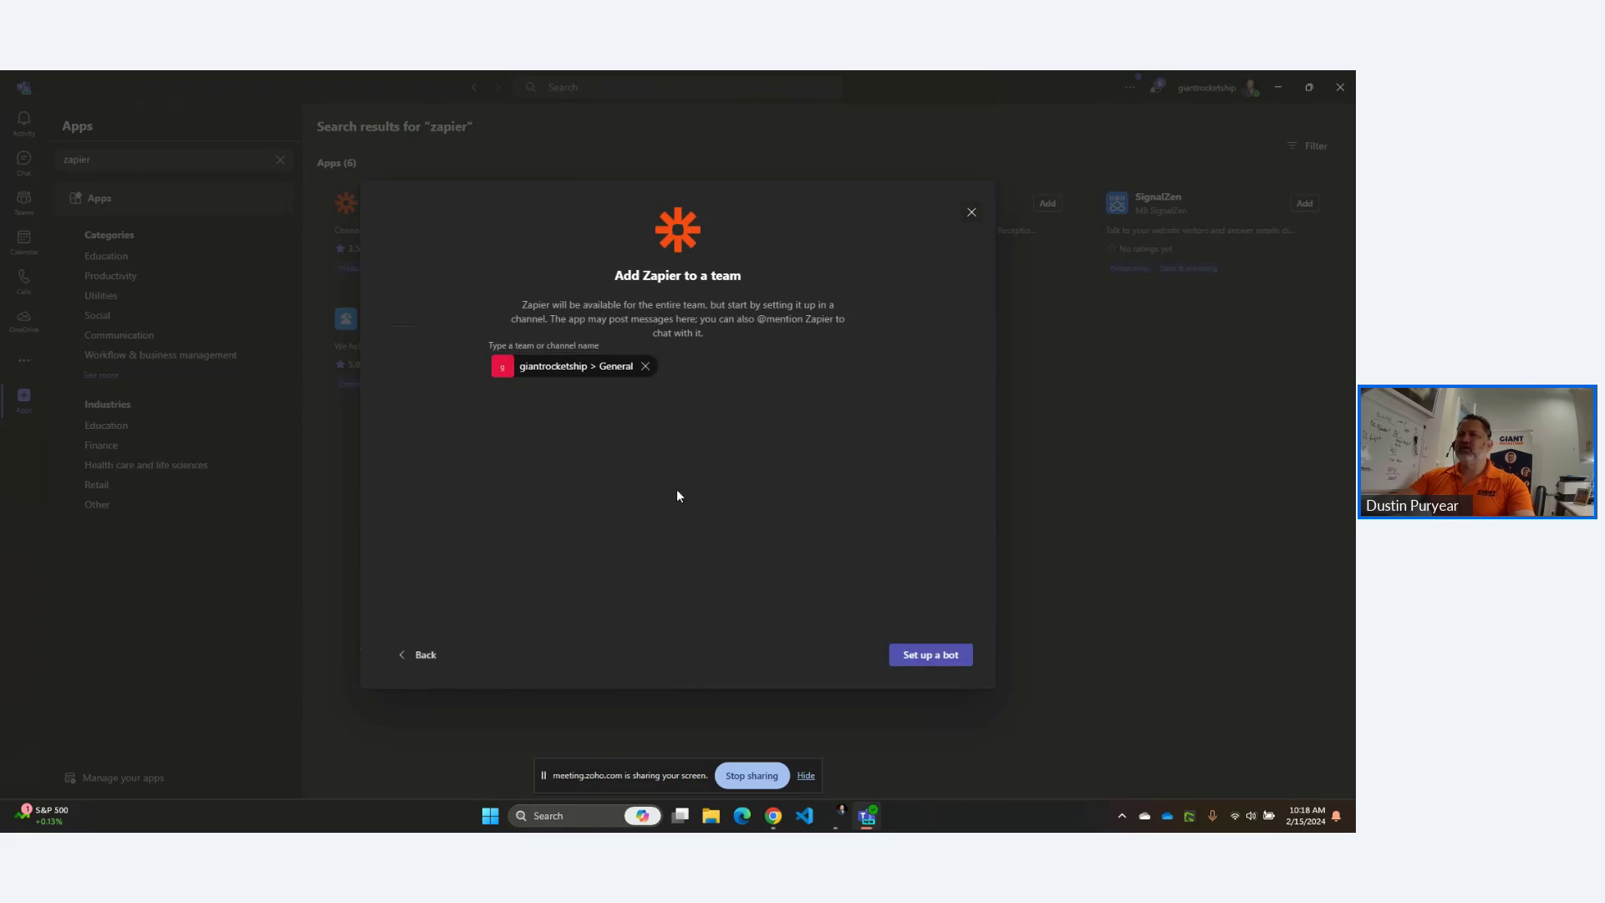
left_click(968, 217)
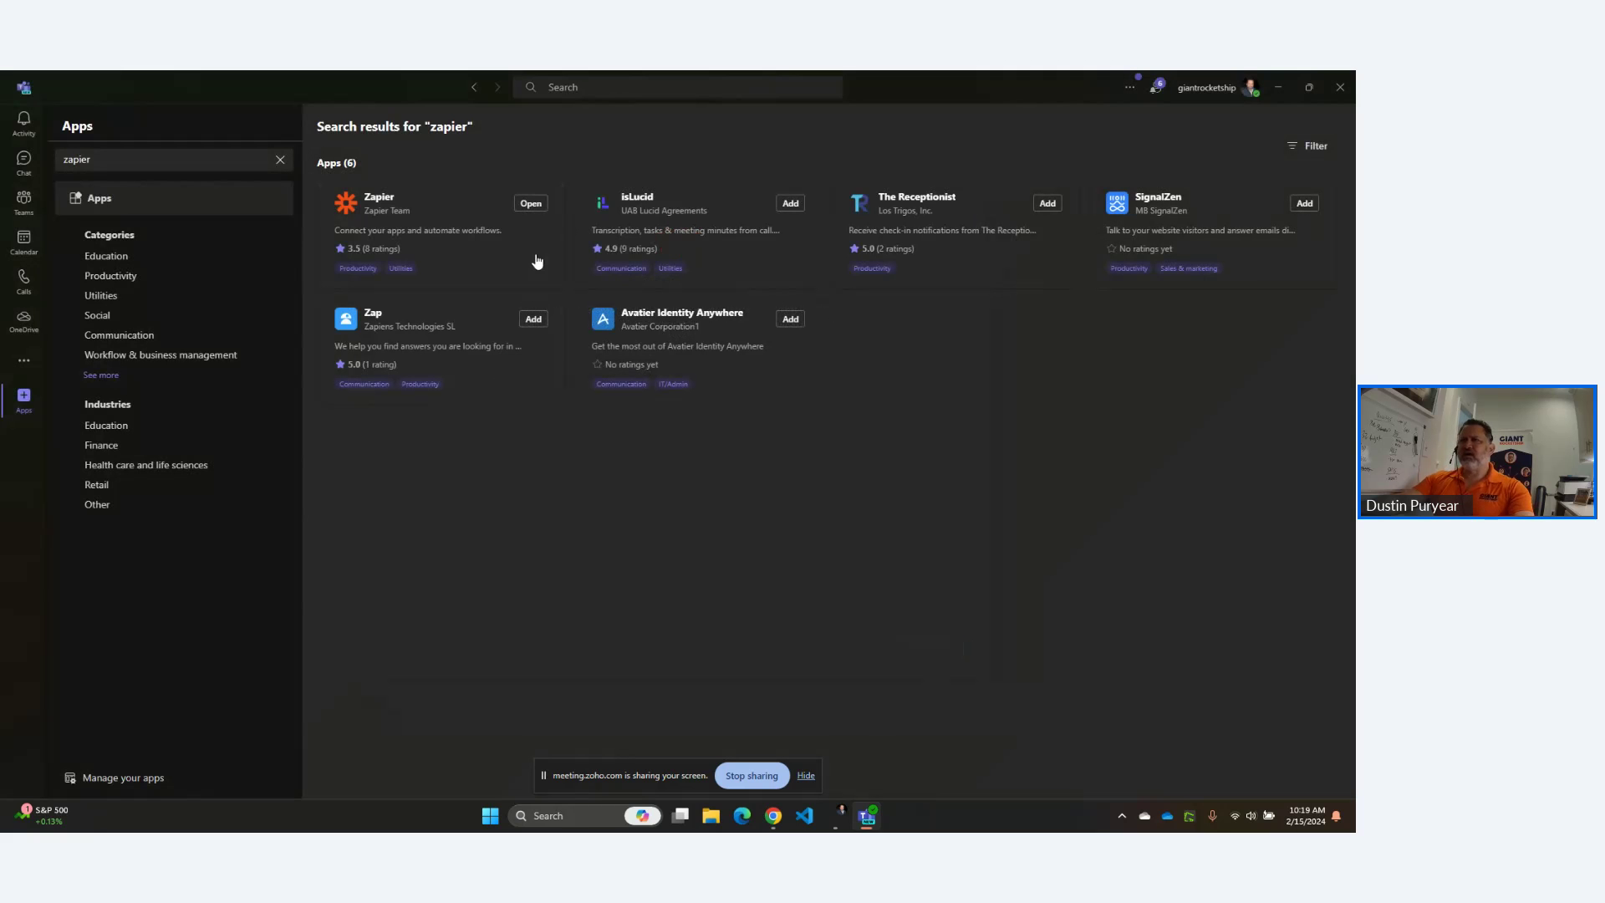
Reopen Zapier's details, check the add options again, and close back to the search results.
left_click(380, 216)
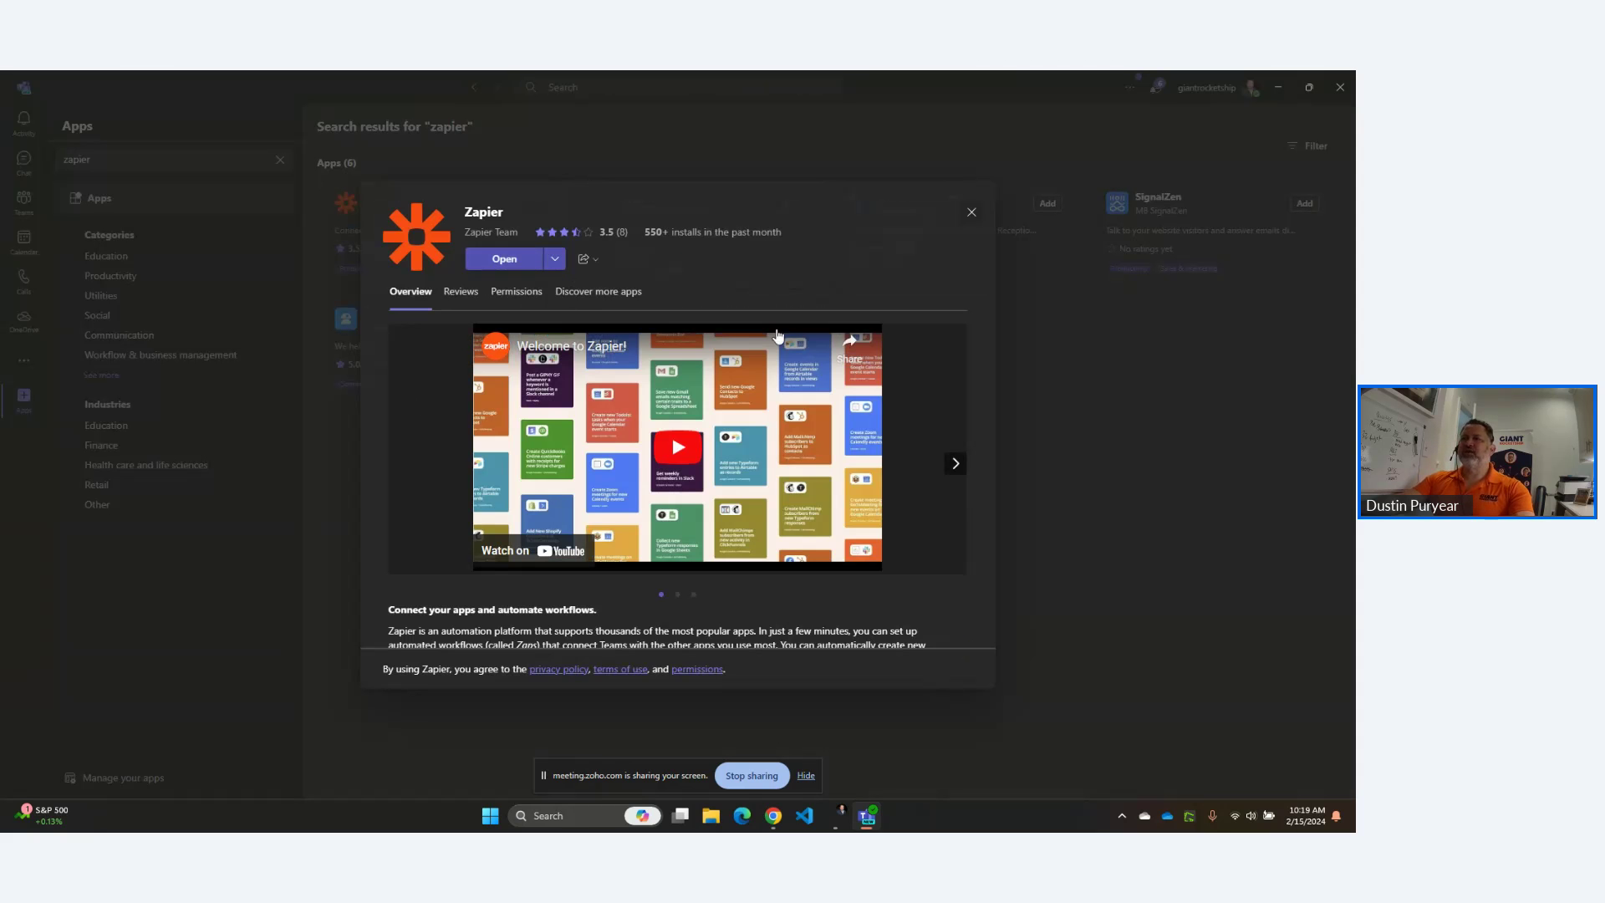
left_click(556, 260)
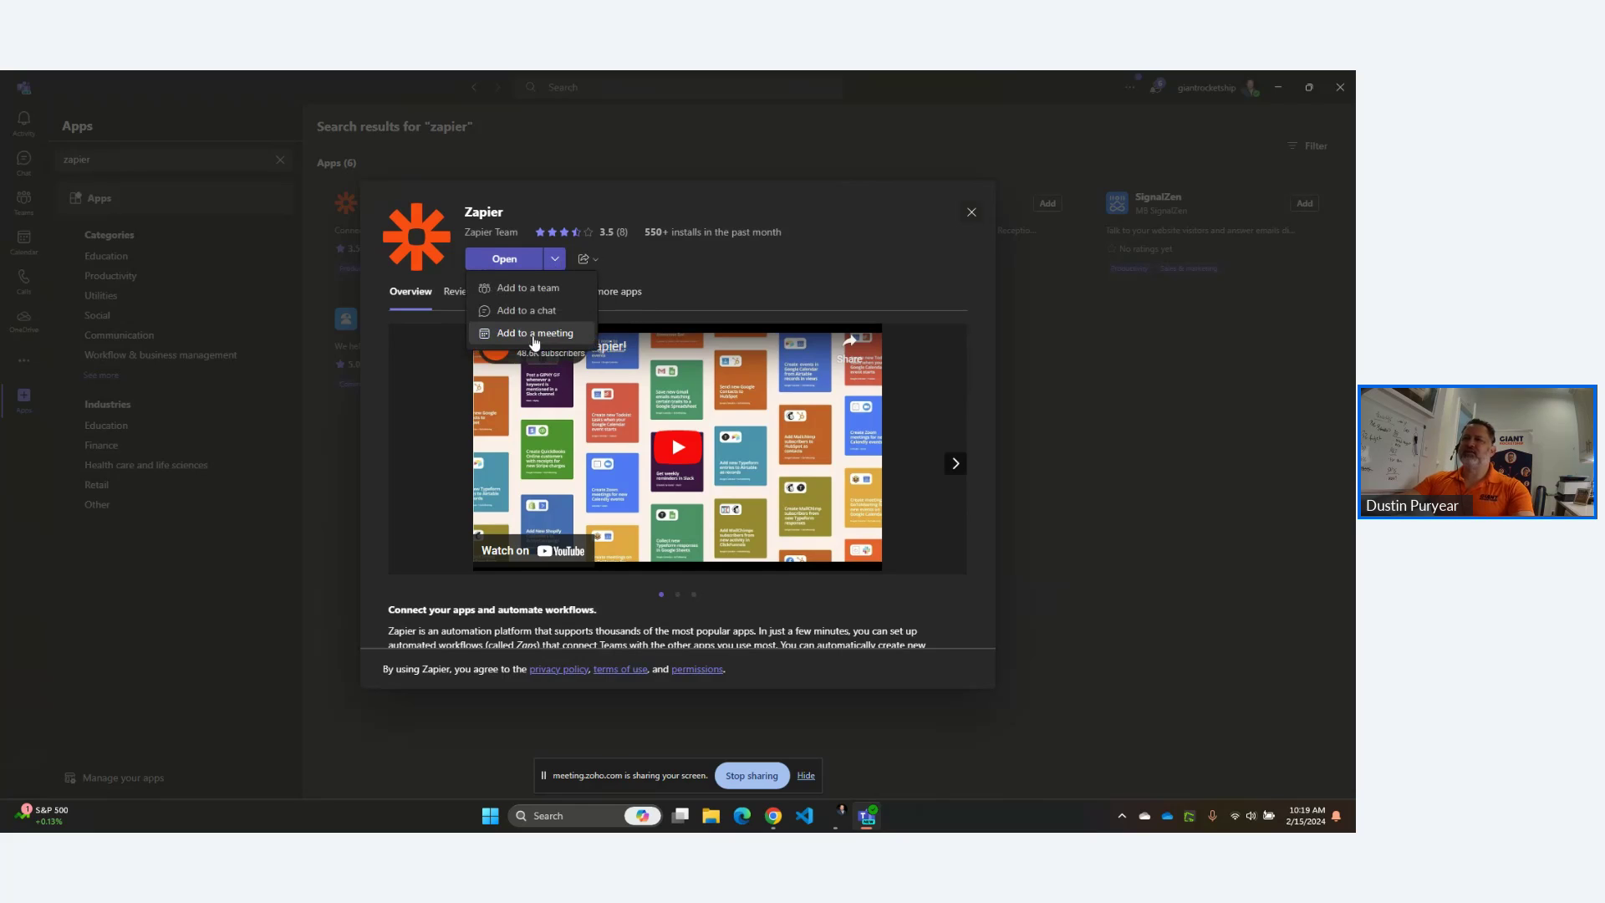
left_click(787, 214)
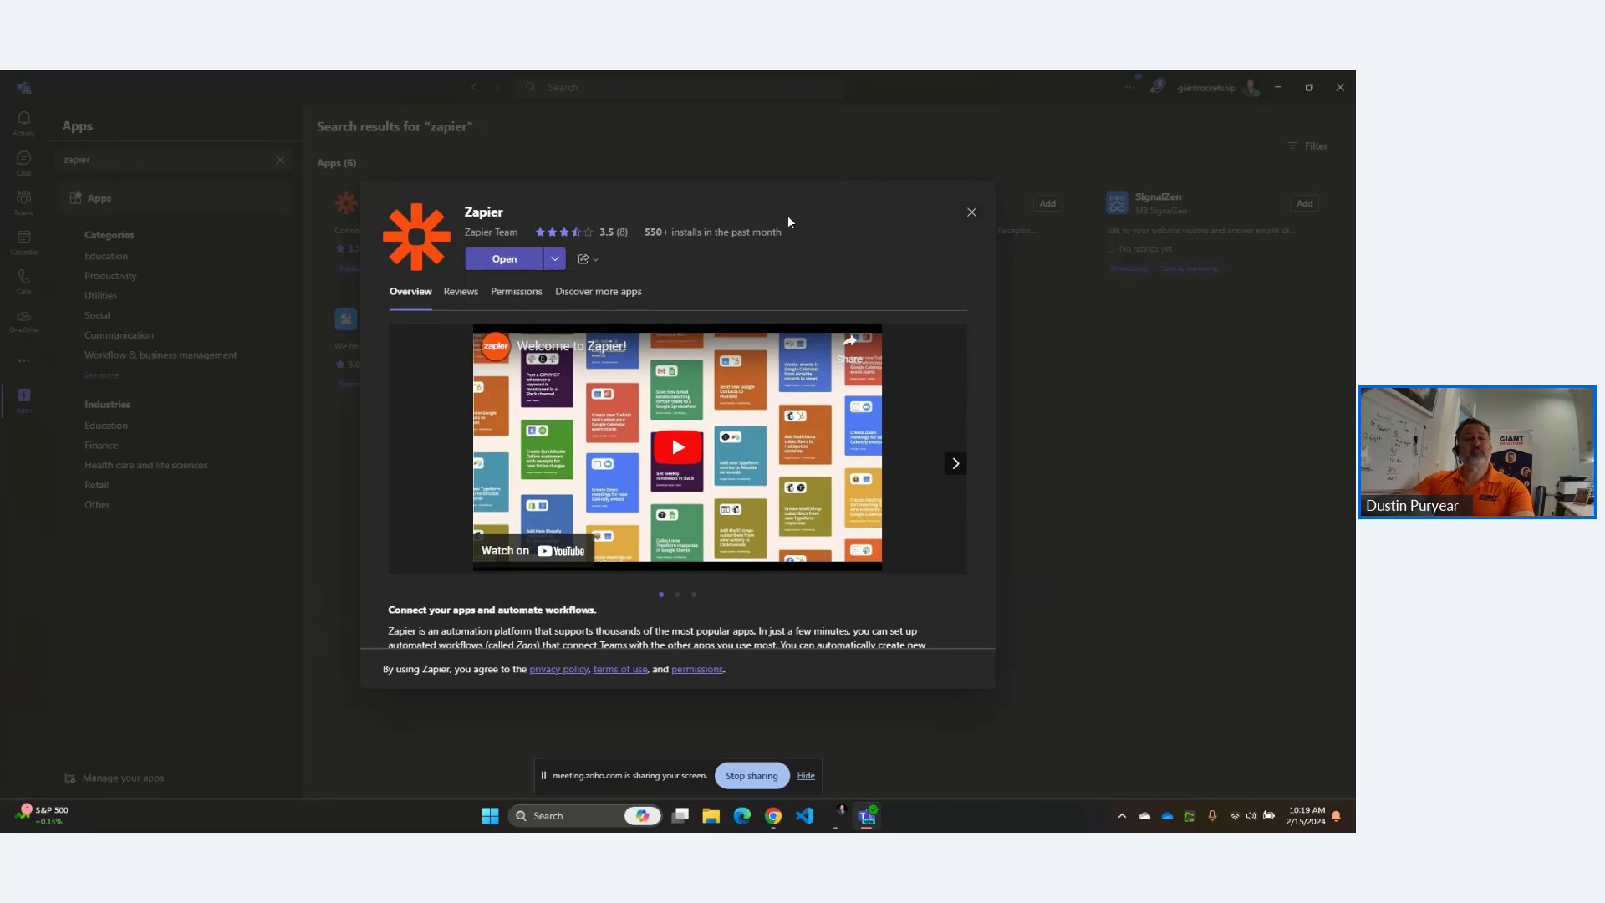
left_click(972, 216)
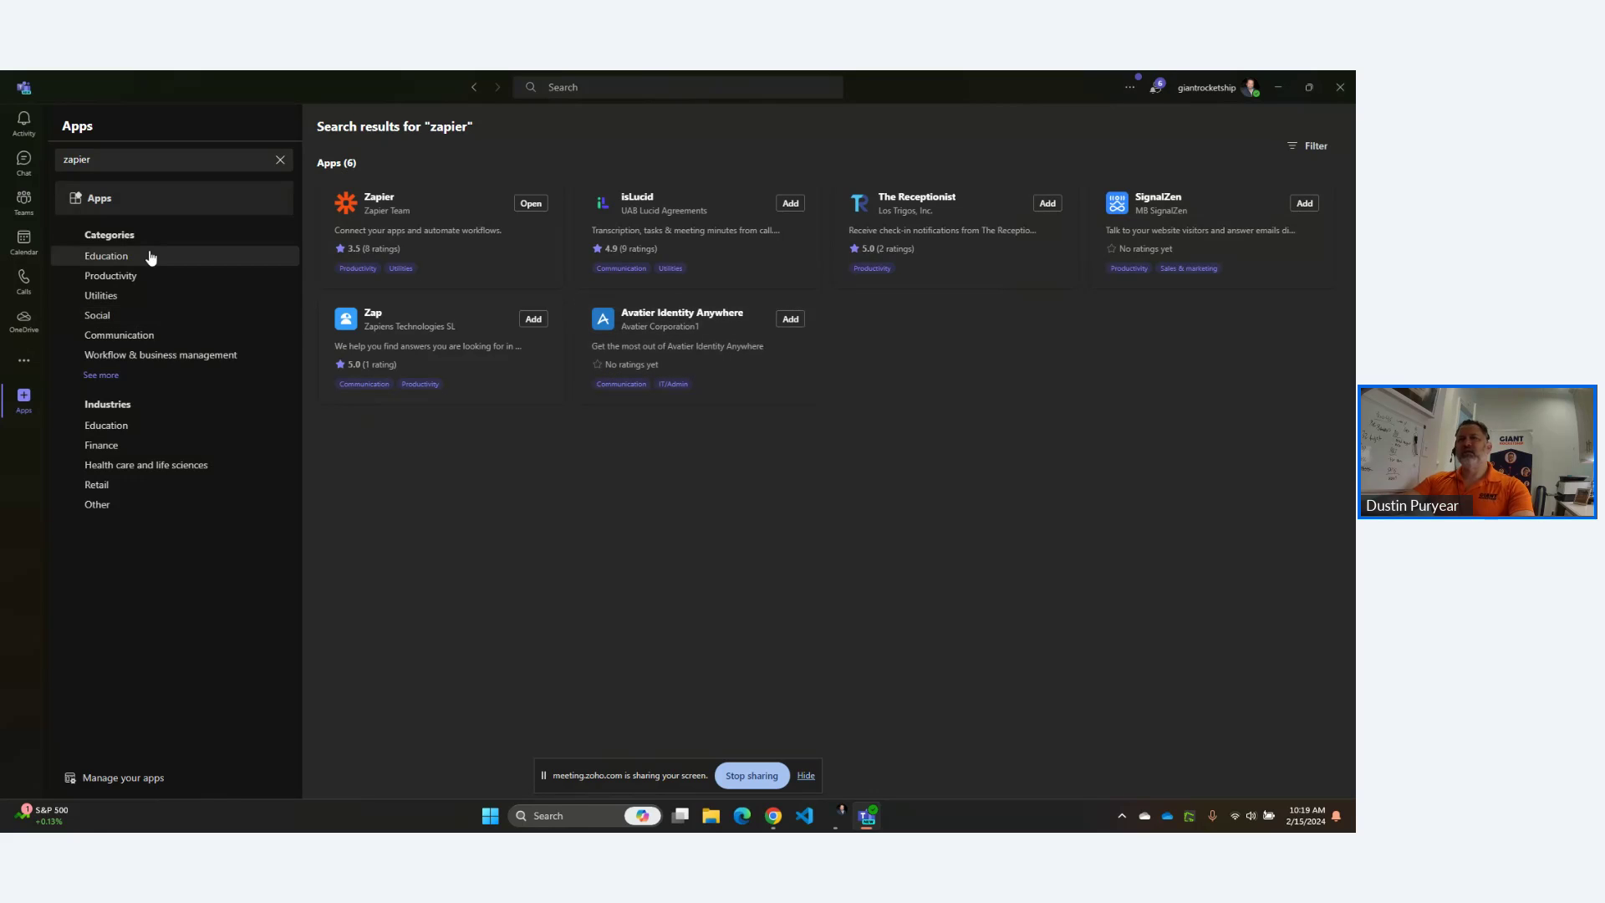
left_click(24, 201)
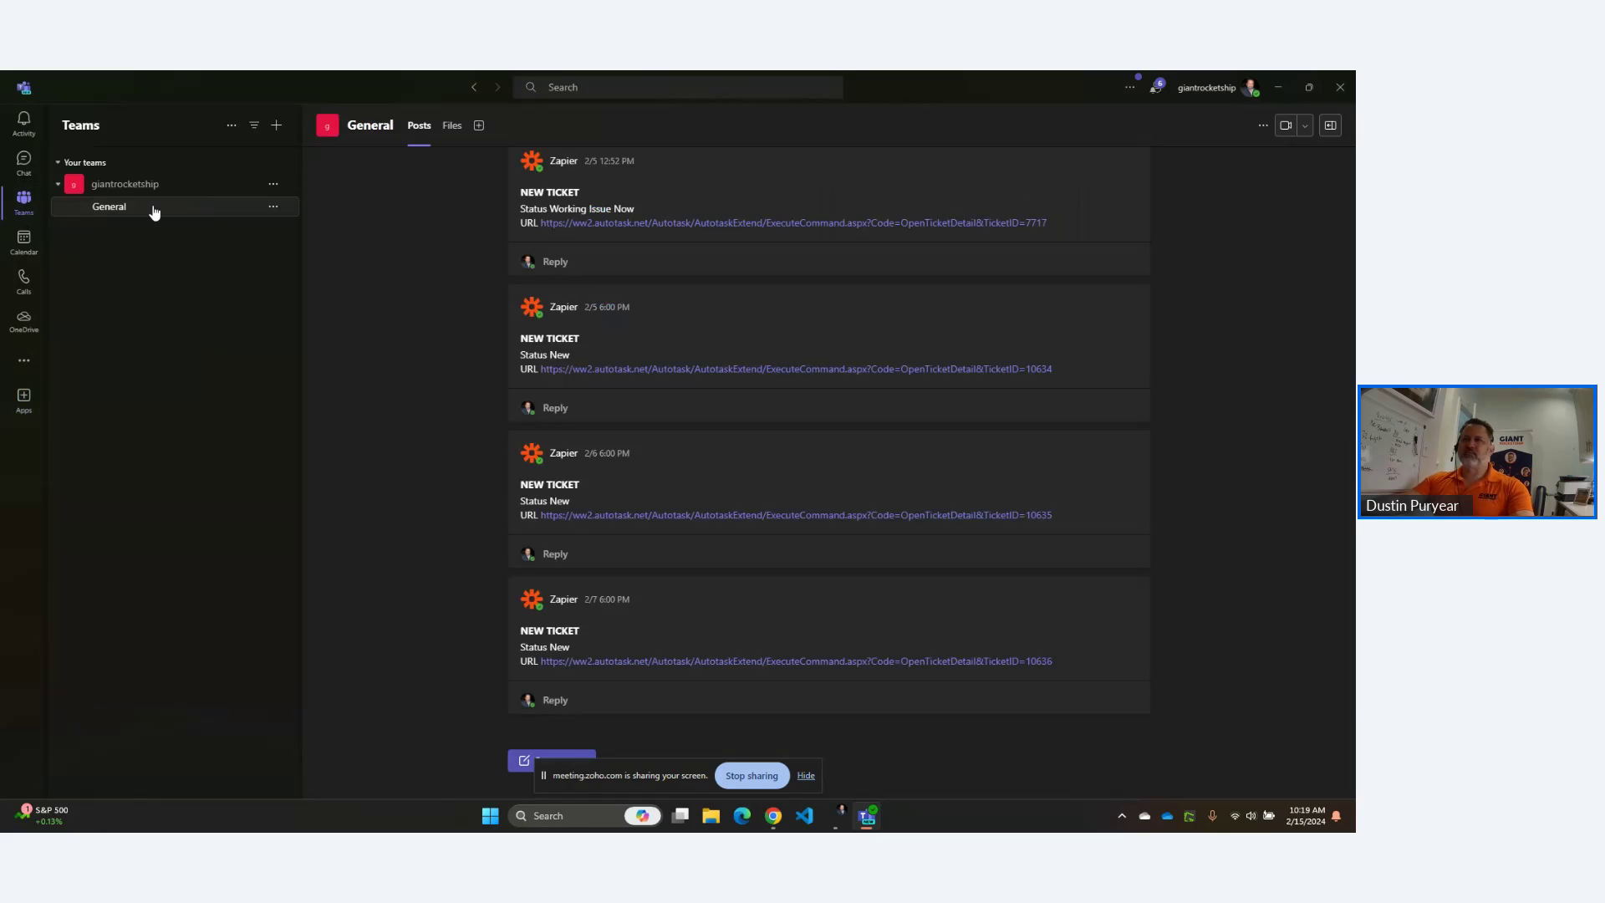